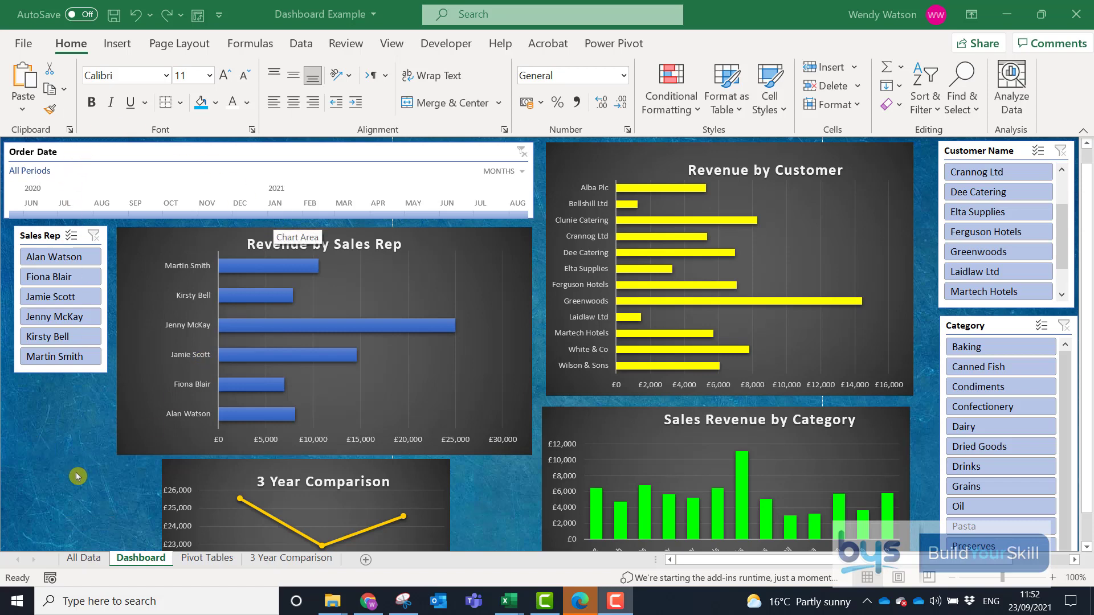
- Review the source records on the All Data sheet, and filter the dashboard charts by one sales rep, clearing that filter again
{"action": "left_click", "coordinate": [83, 560]}
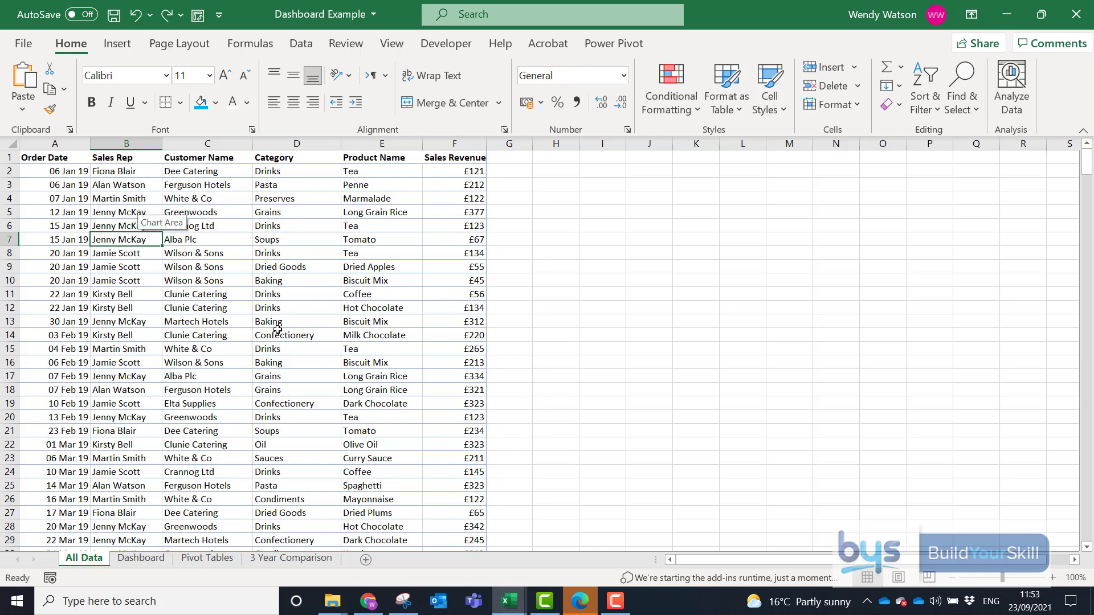
{"action": "left_click", "coordinate": [140, 561]}
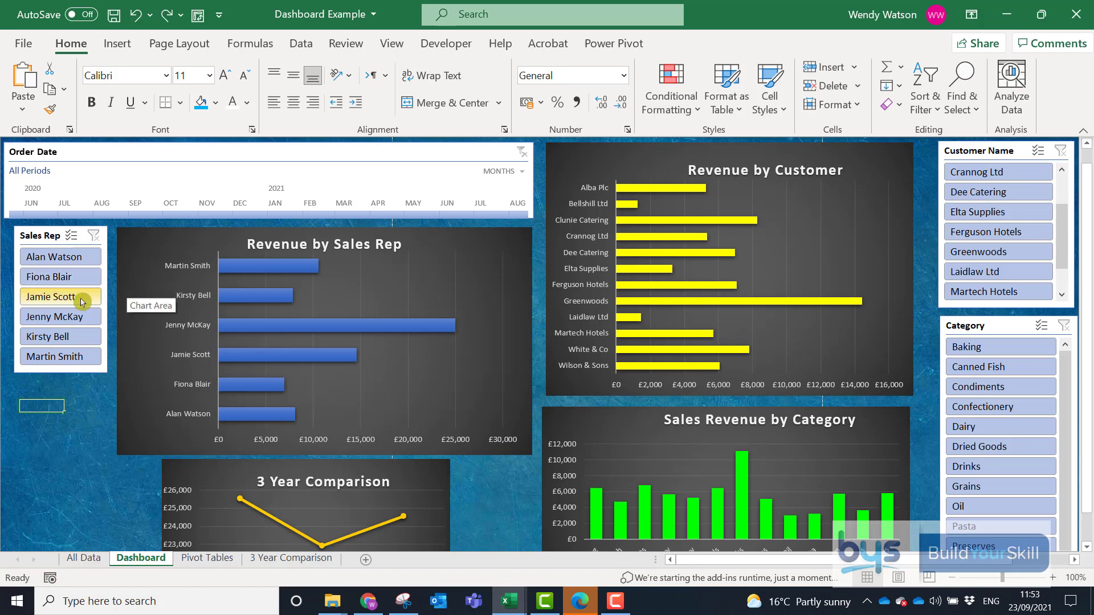
{"action": "left_click", "coordinate": [79, 318]}
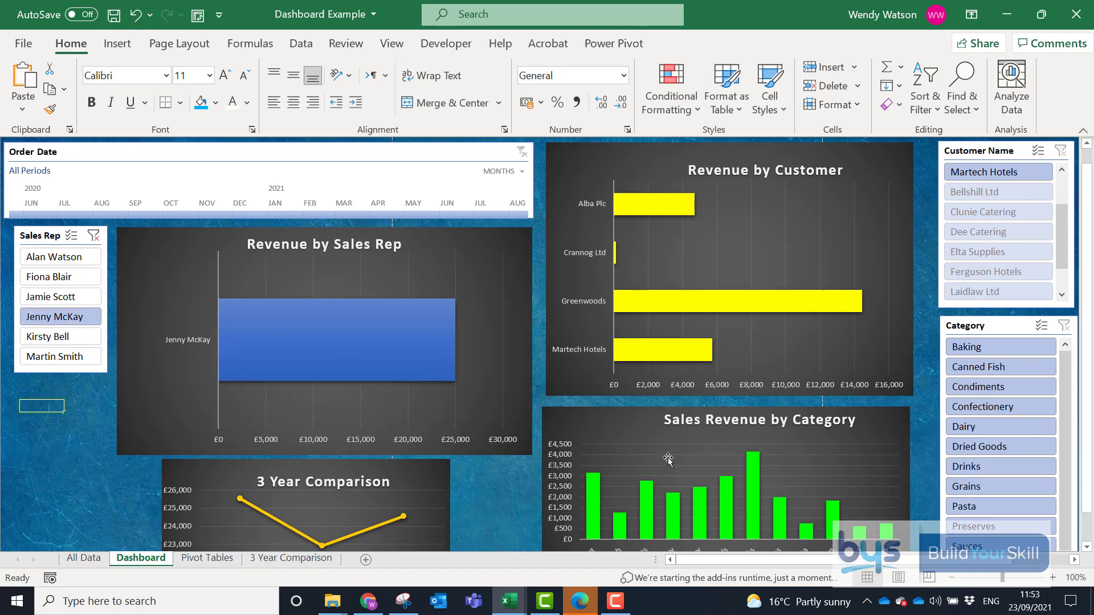
{"action": "scroll", "coordinate": [317, 363], "scroll_direction": "down", "scroll_amount": 5}
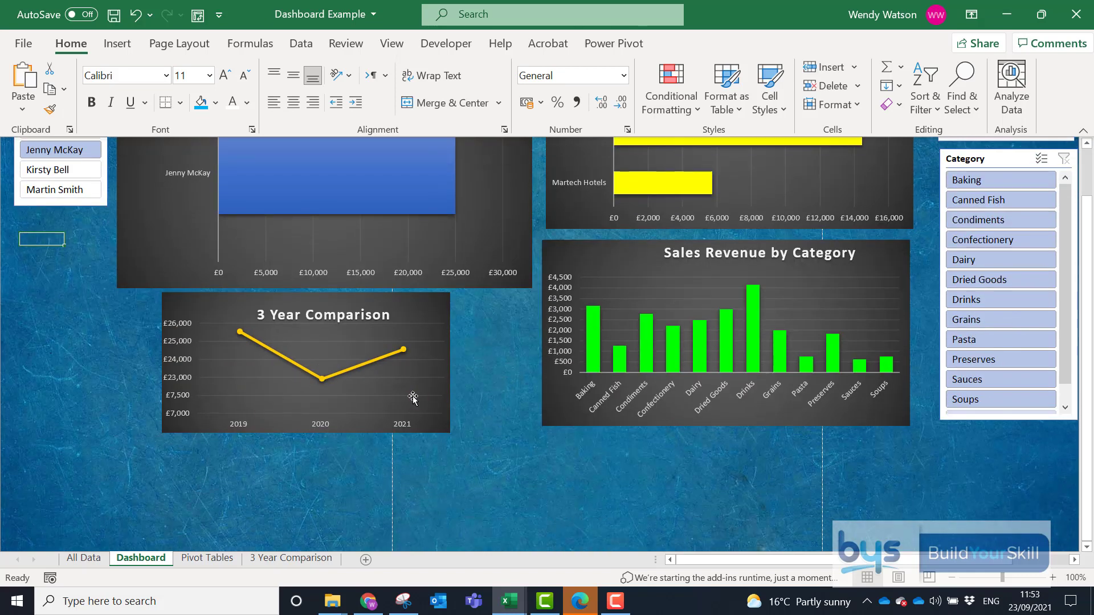
{"action": "scroll", "coordinate": [416, 398], "scroll_direction": "up", "scroll_amount": 6}
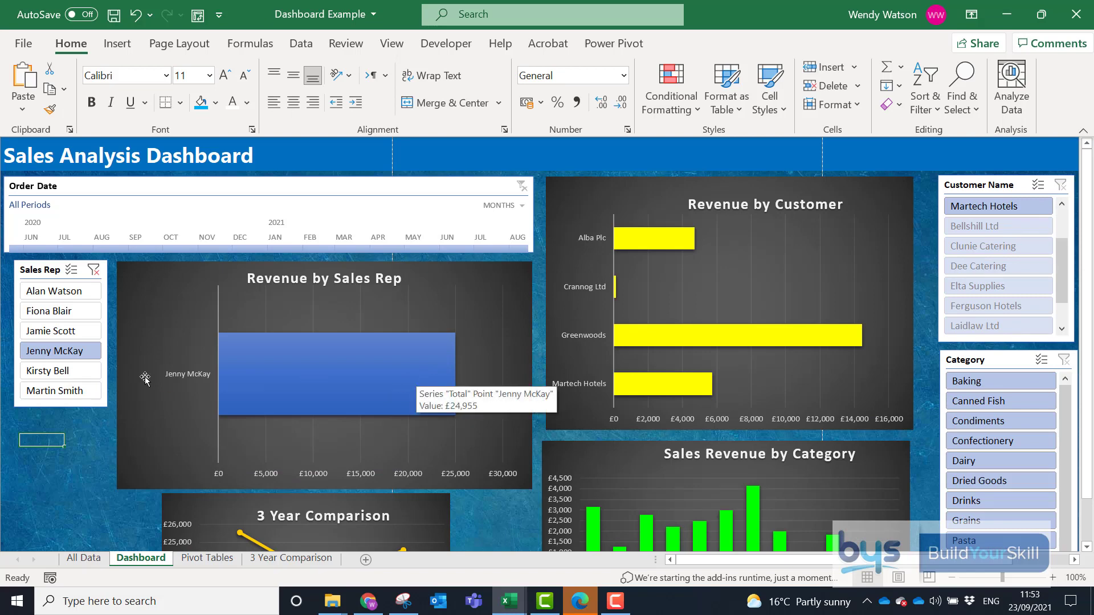
{"action": "left_click", "coordinate": [92, 270]}
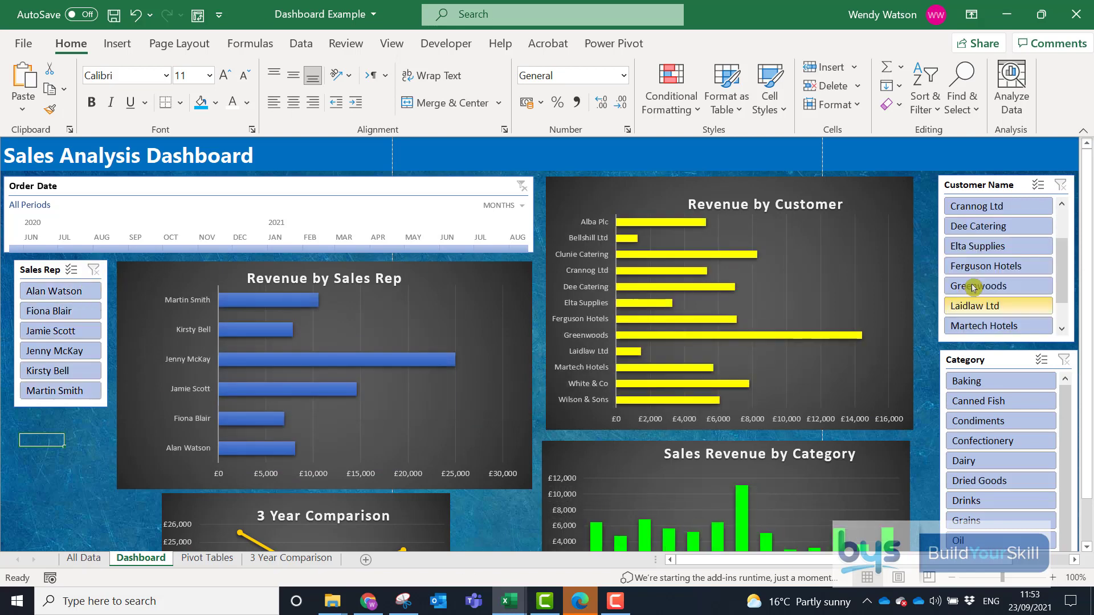
- Filter the dashboard by customer Dee Catering and, separately, by category Drinks, clearing each slicer filter after viewing the charts
{"action": "left_click", "coordinate": [986, 230]}
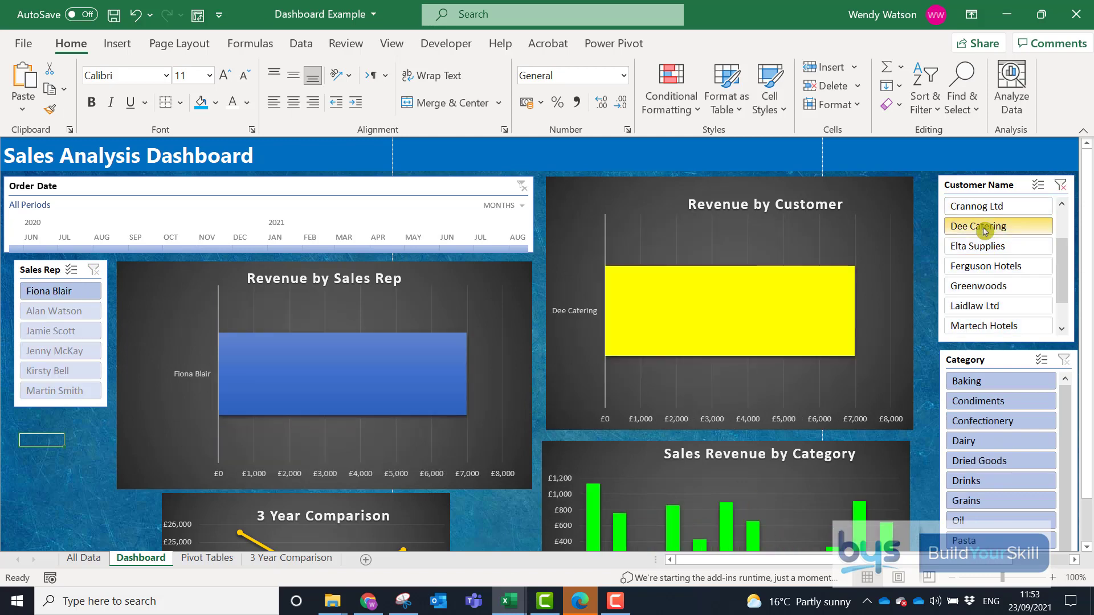
{"action": "left_click", "coordinate": [1063, 188]}
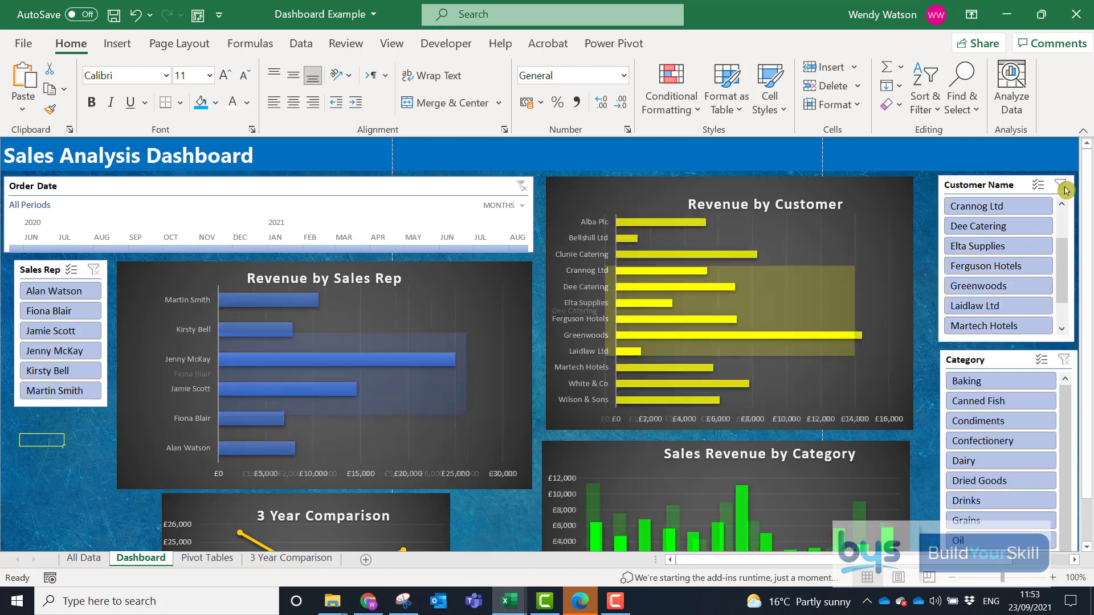
{"action": "left_click", "coordinate": [982, 503]}
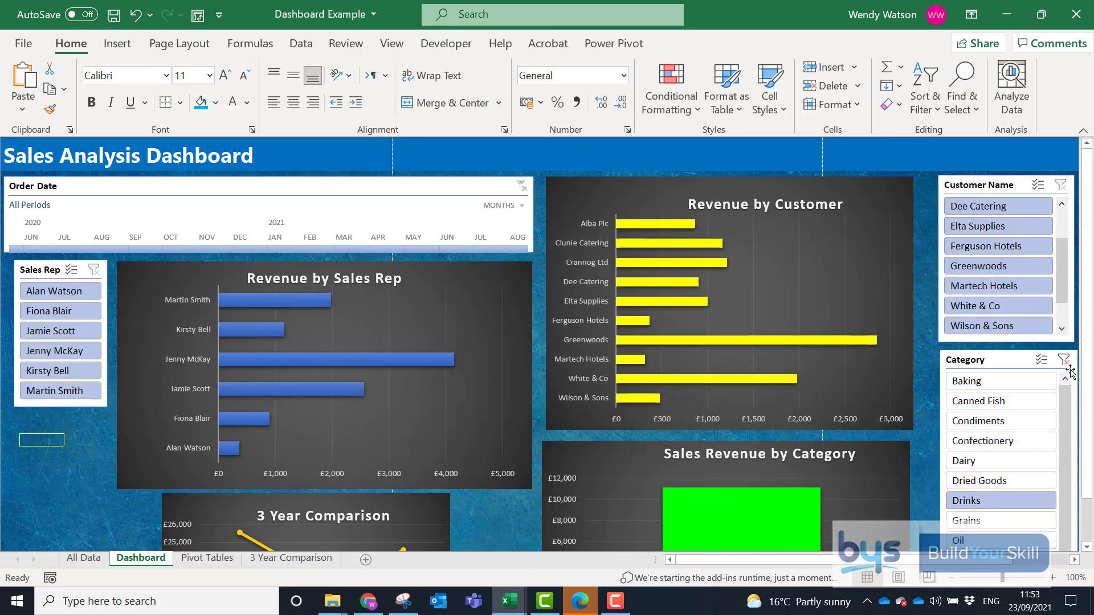
{"action": "left_click", "coordinate": [1064, 360]}
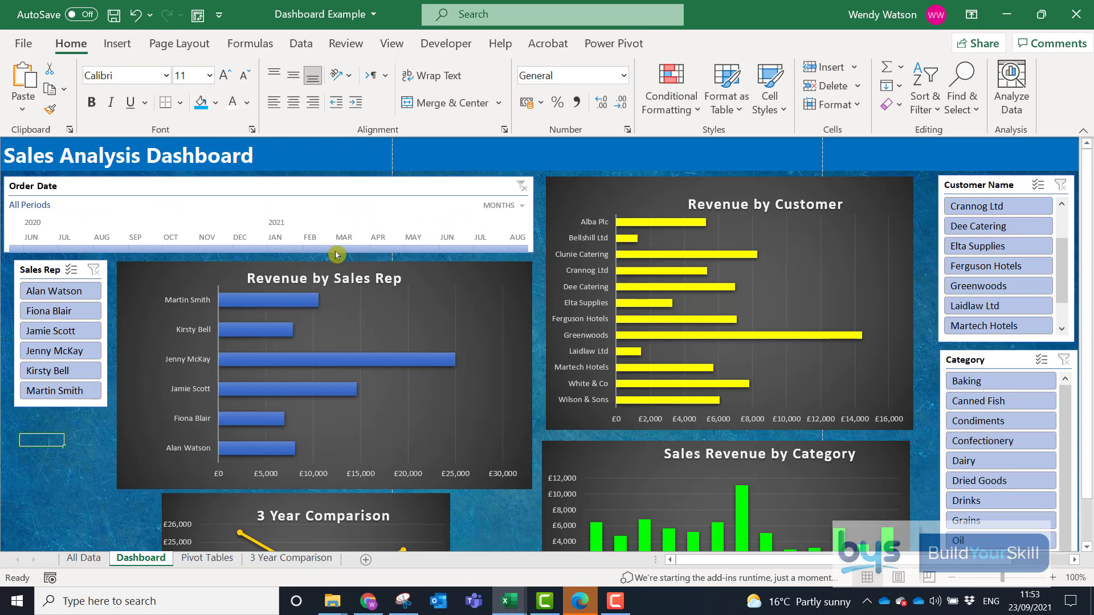
- Filter the dashboard by single months on the Order Date timeline: December, October, September and August 2020
{"action": "left_click", "coordinate": [239, 246]}
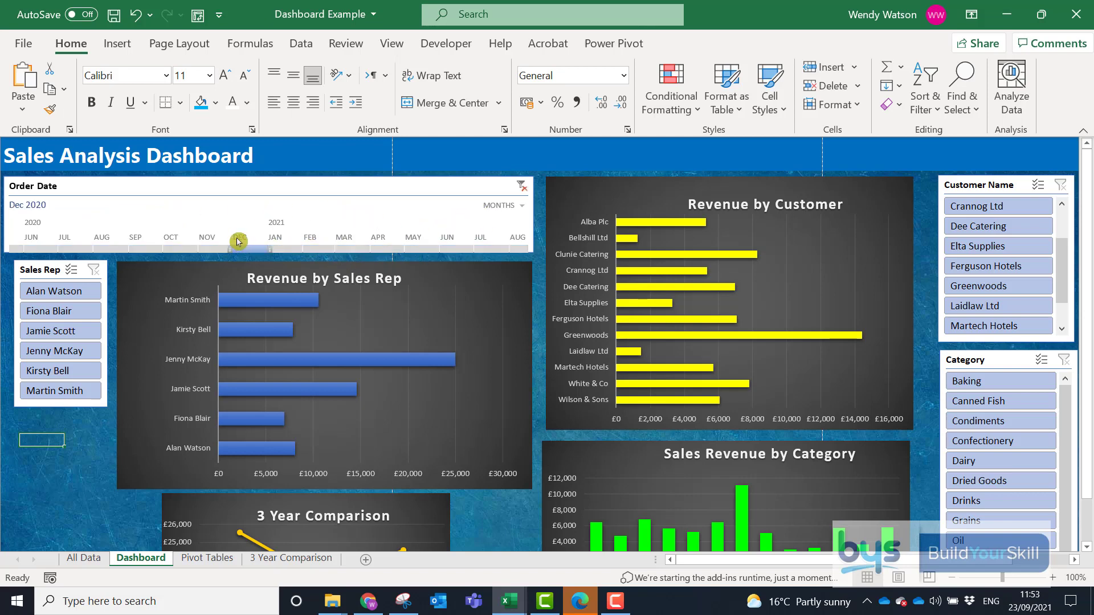
{"action": "left_click", "coordinate": [177, 245]}
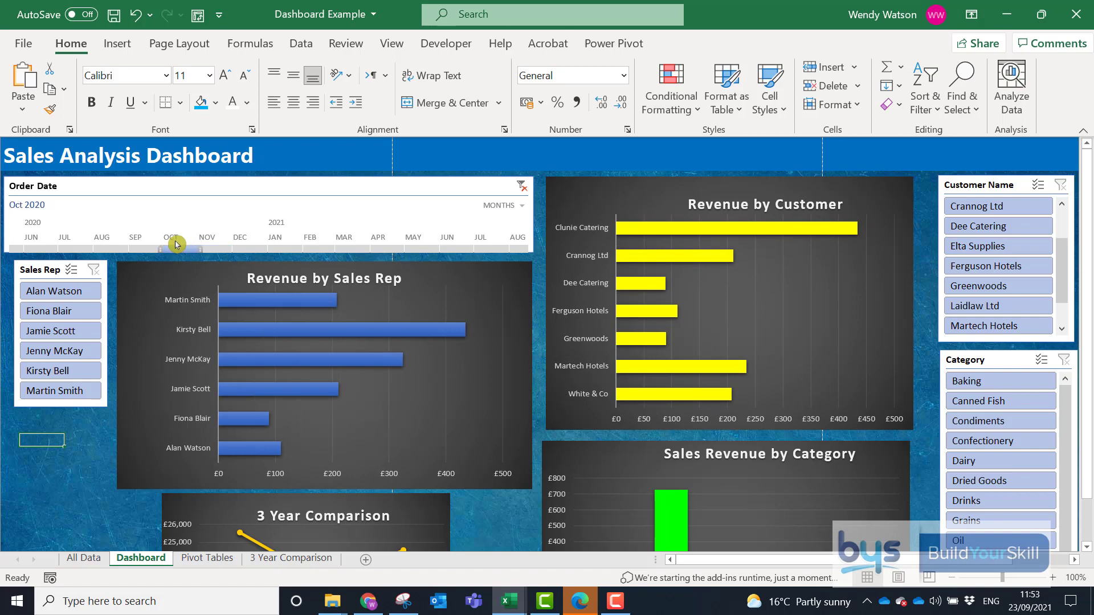
{"action": "left_click", "coordinate": [137, 246]}
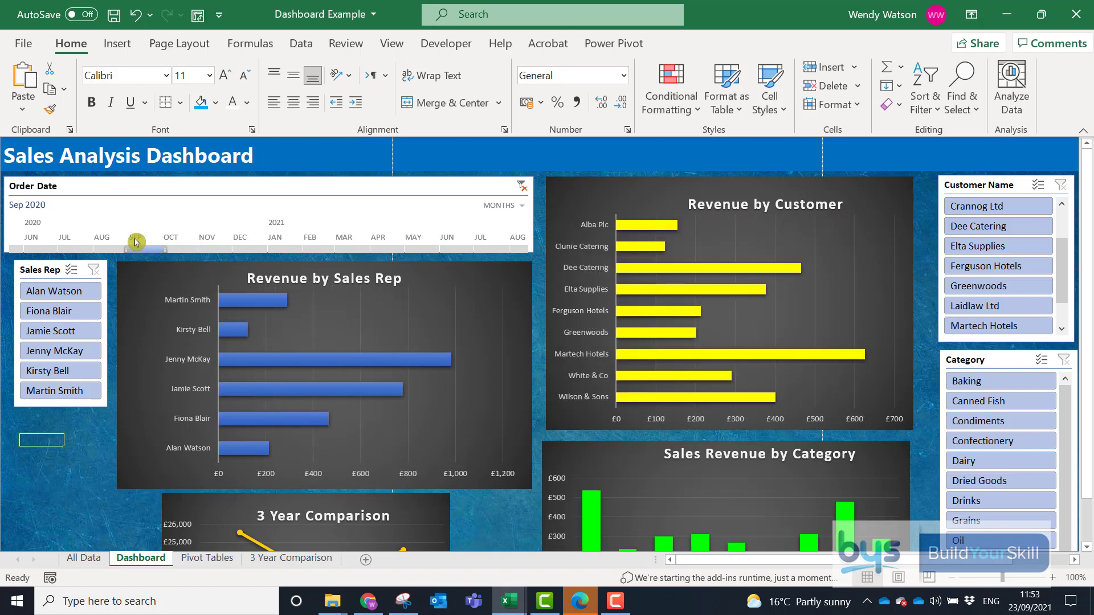
{"action": "left_click", "coordinate": [106, 245]}
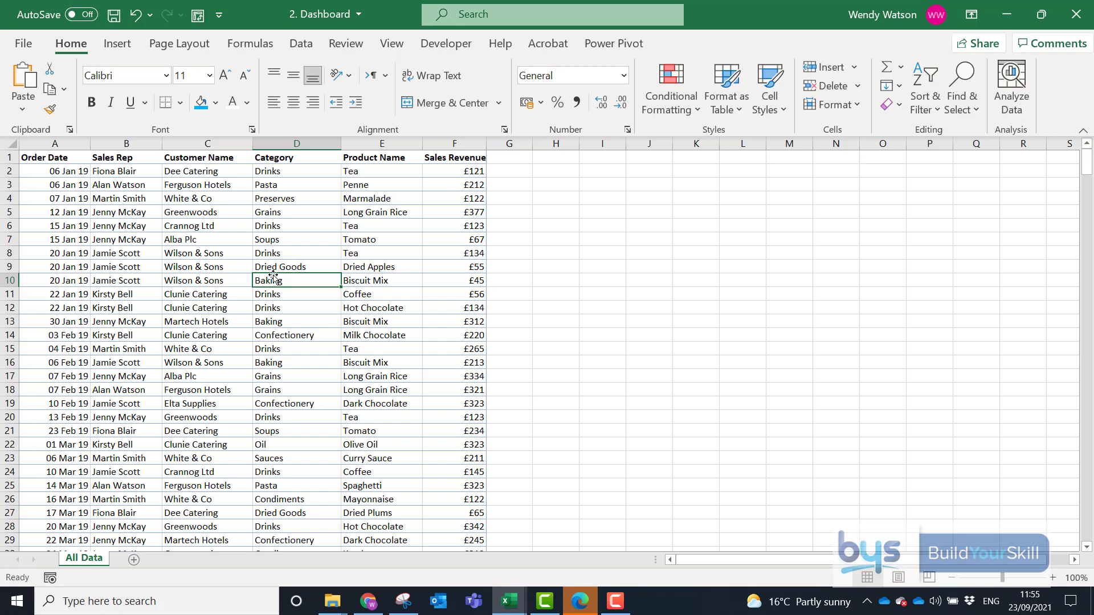
- Insert a PivotTable on a new worksheet from the All Data range A1:F426, with Sales Rep as rows and Sales Revenue as values
{"action": "left_click", "coordinate": [115, 46]}
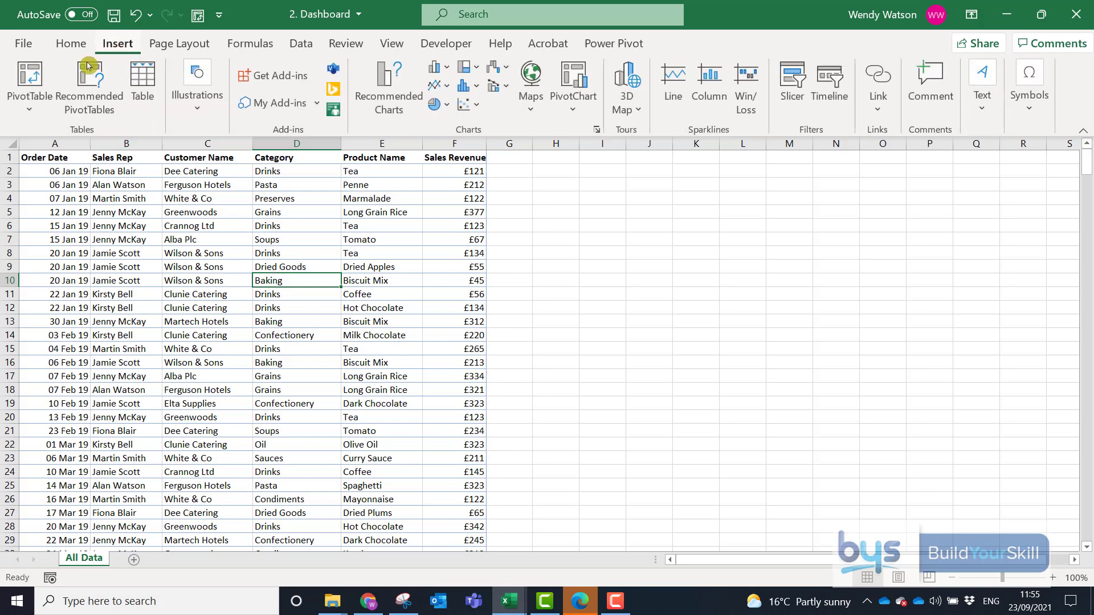
{"action": "left_click", "coordinate": [31, 79]}
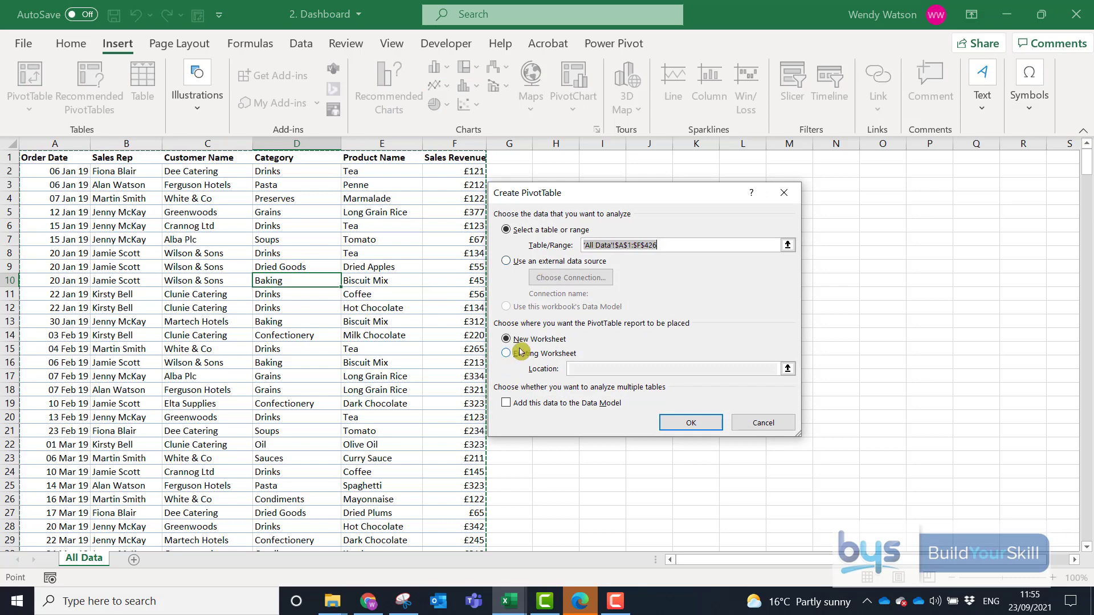
{"action": "left_click", "coordinate": [688, 423]}
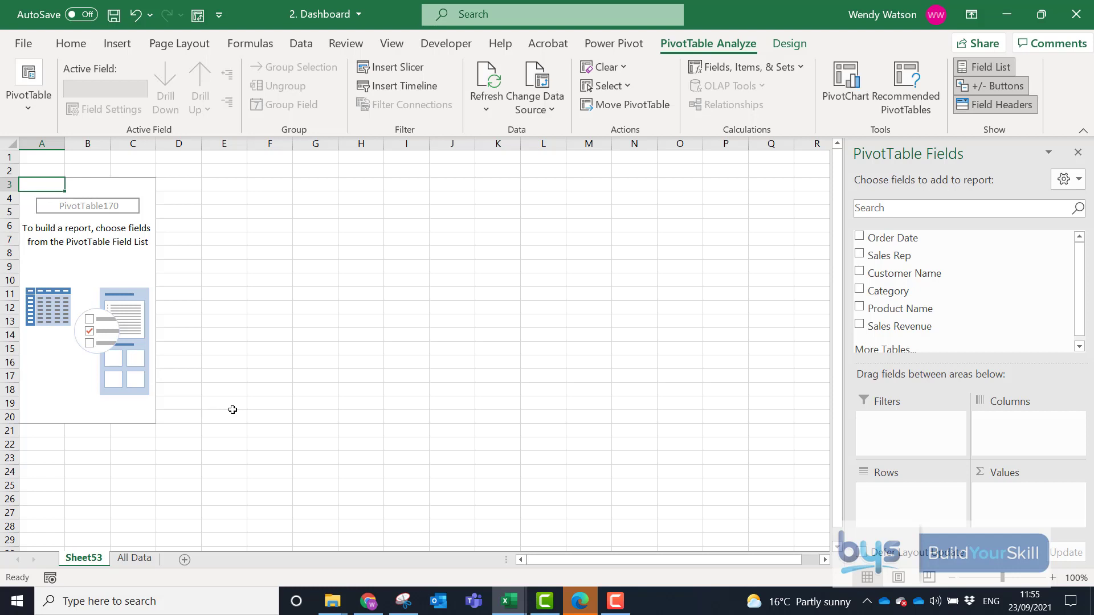
{"action": "left_click_drag", "start_coordinate": [861, 256], "coordinate": [903, 511]}
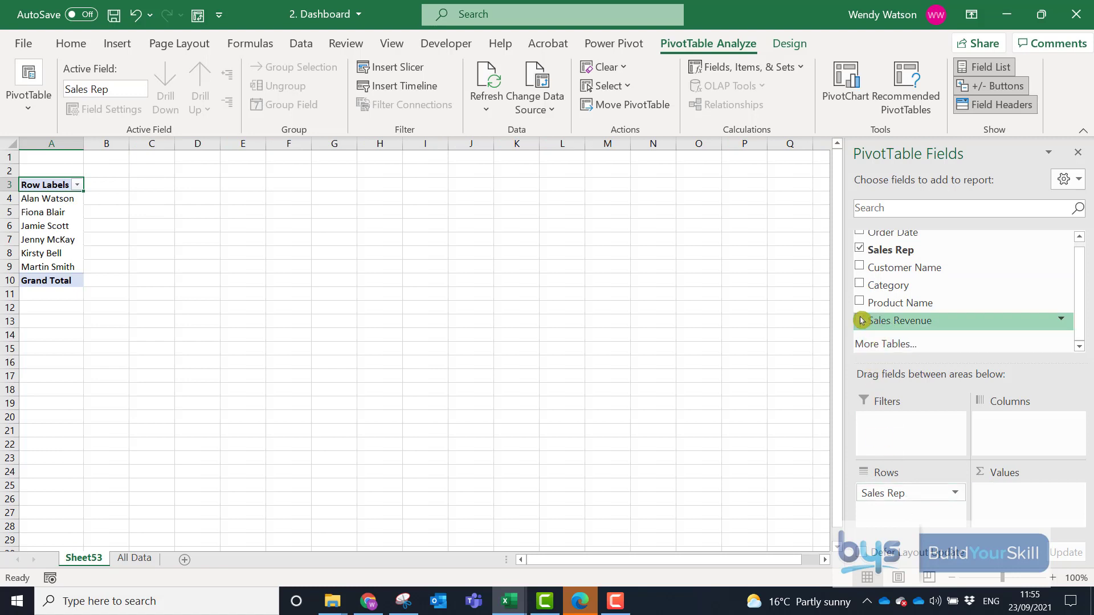
{"action": "left_click_drag", "start_coordinate": [861, 320], "coordinate": [1023, 495]}
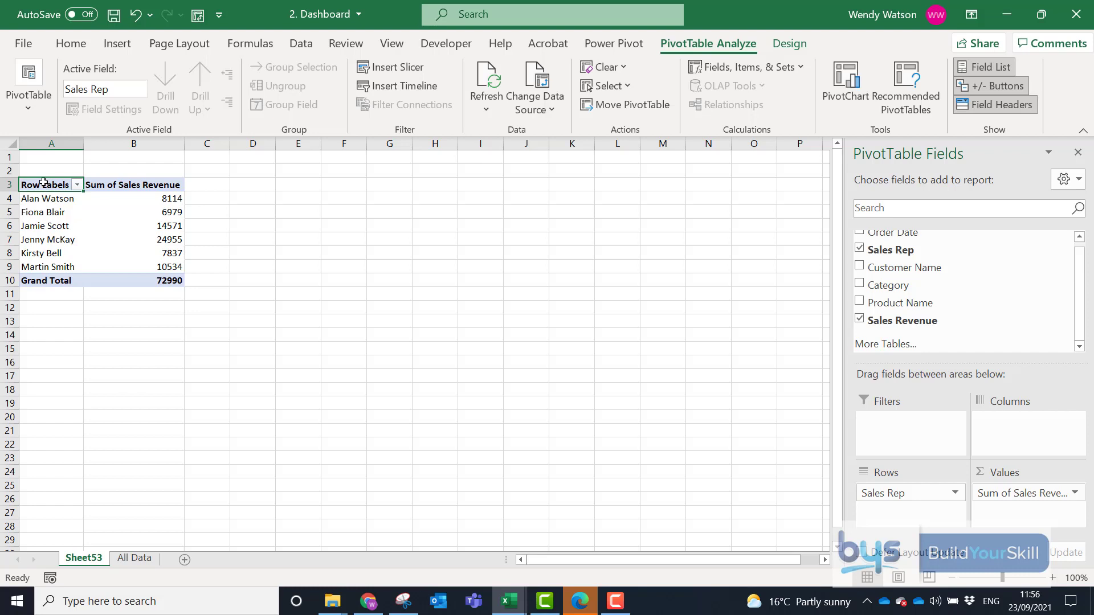
- Change the PivotTable's report layout to tabular form
{"action": "left_click", "coordinate": [792, 48]}
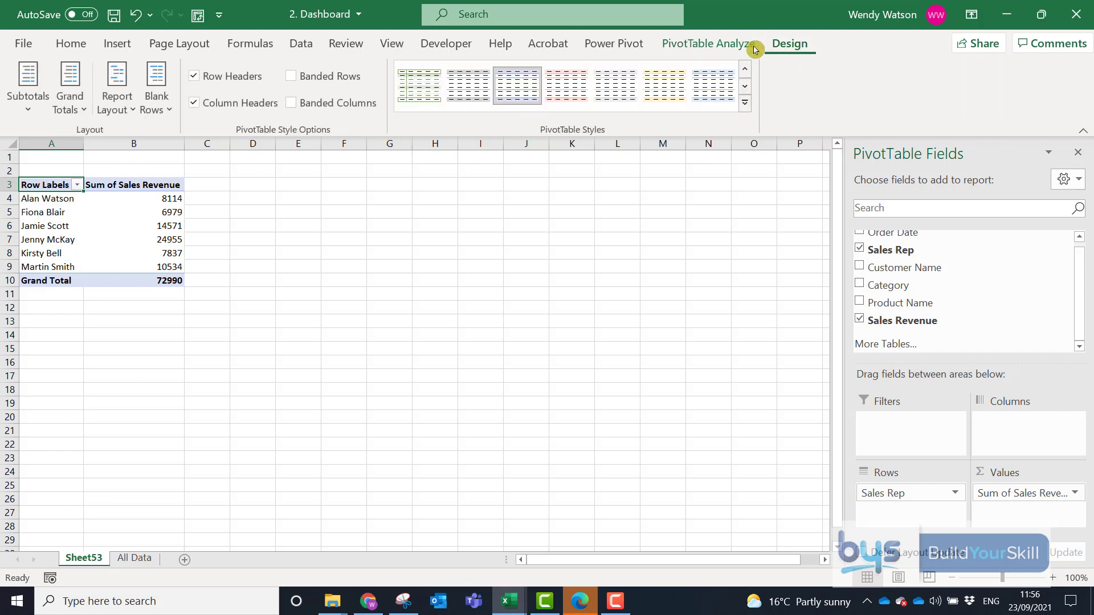
{"action": "left_click", "coordinate": [130, 112]}
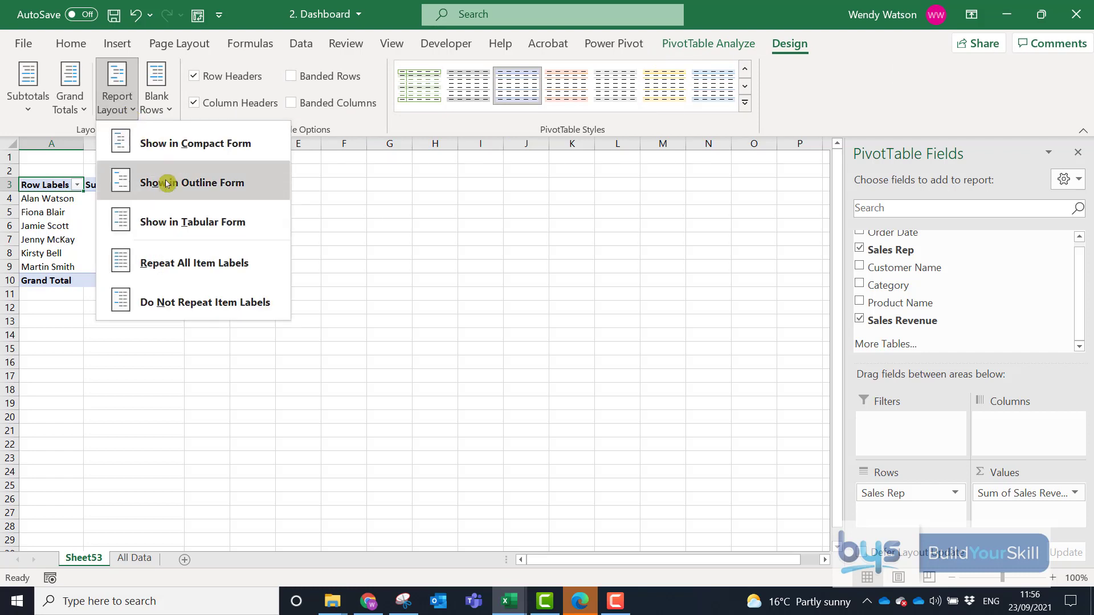
{"action": "left_click", "coordinate": [174, 230]}
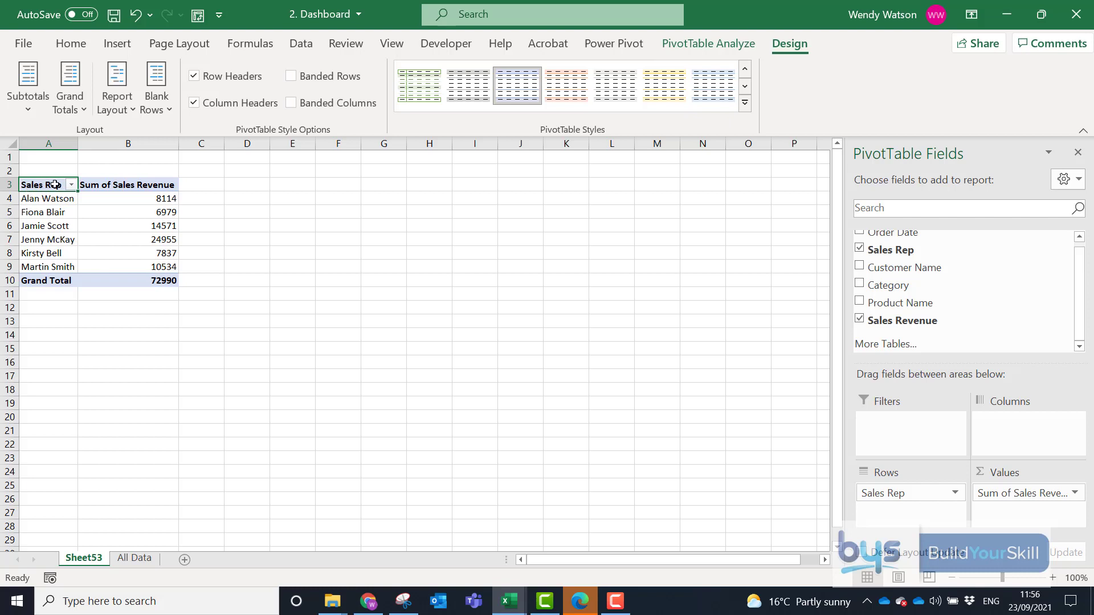
- Show the formula bar and rename the PivotTable's value heading in B3 to Total Sales Revenue
{"action": "left_click", "coordinate": [89, 183]}
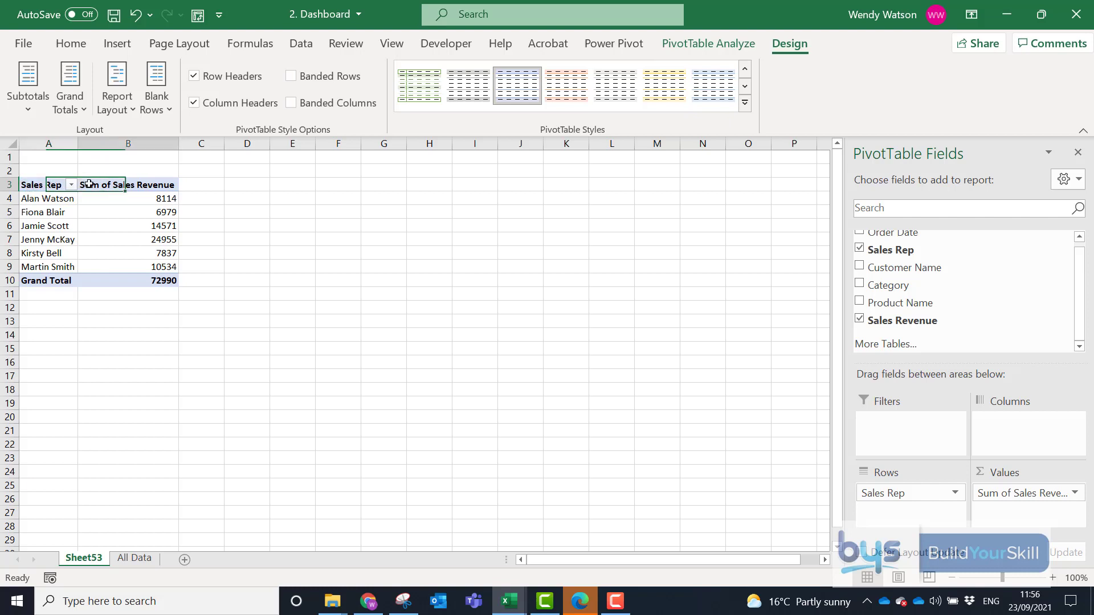
{"action": "left_click", "coordinate": [76, 44]}
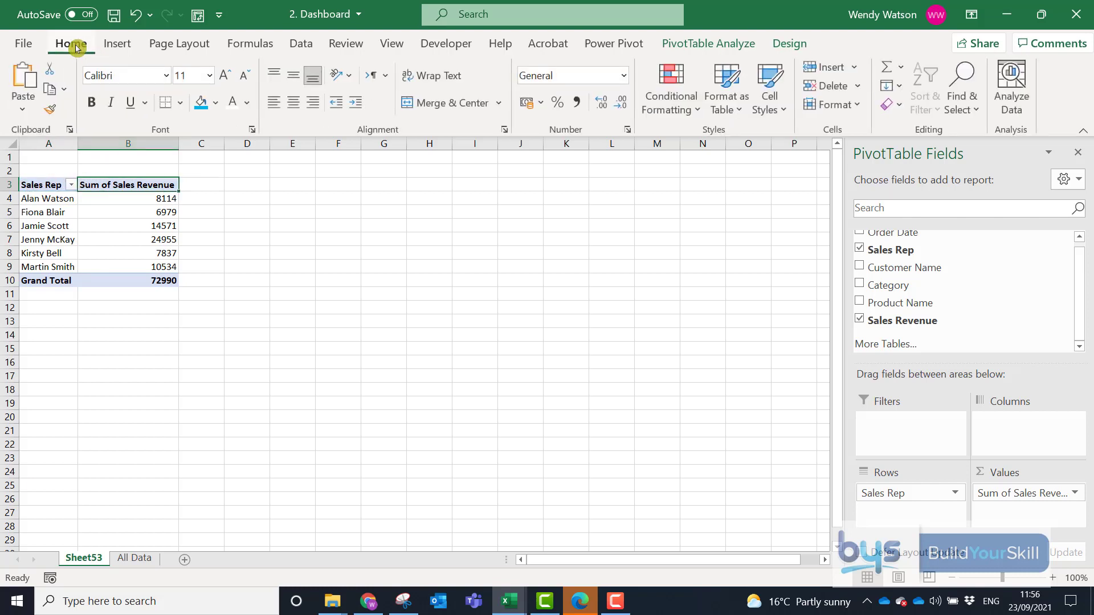
{"action": "left_click", "coordinate": [390, 45]}
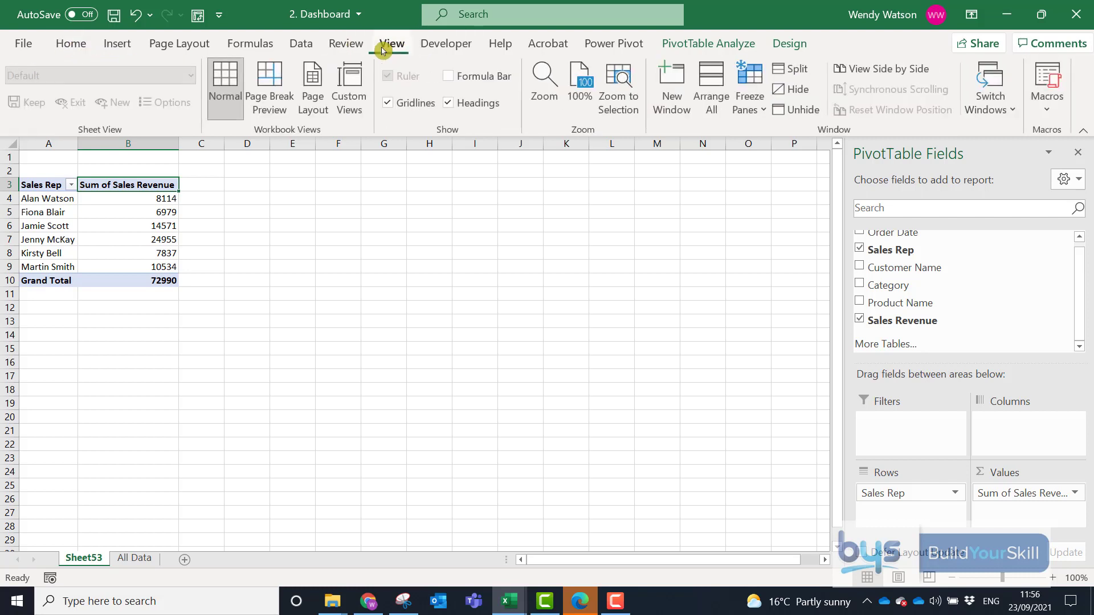
{"action": "left_click", "coordinate": [448, 76]}
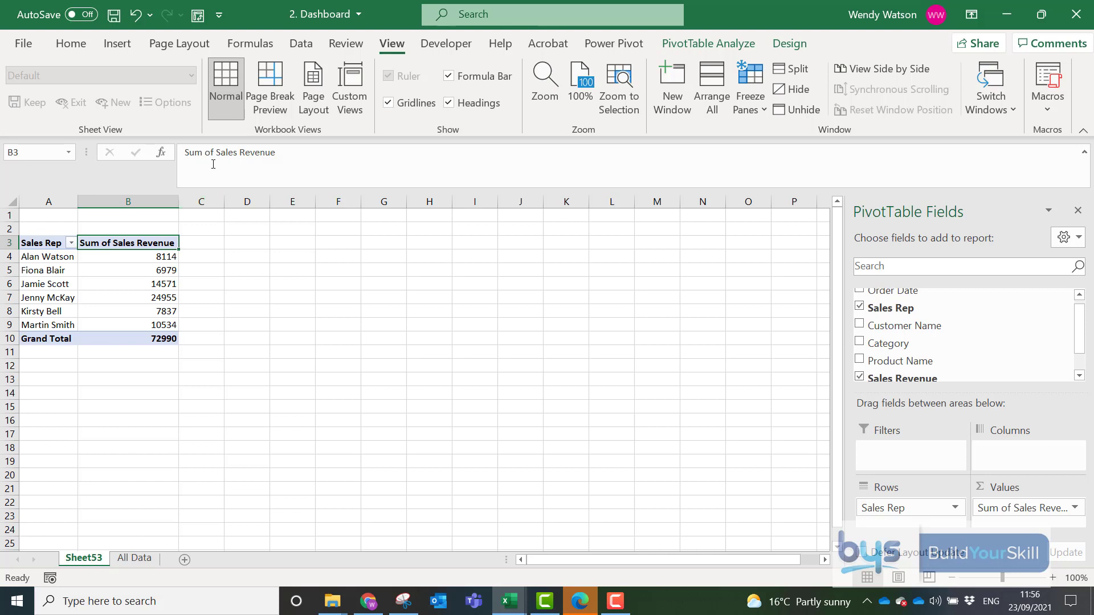
{"action": "left_click_drag", "start_coordinate": [217, 152], "coordinate": [184, 152]}
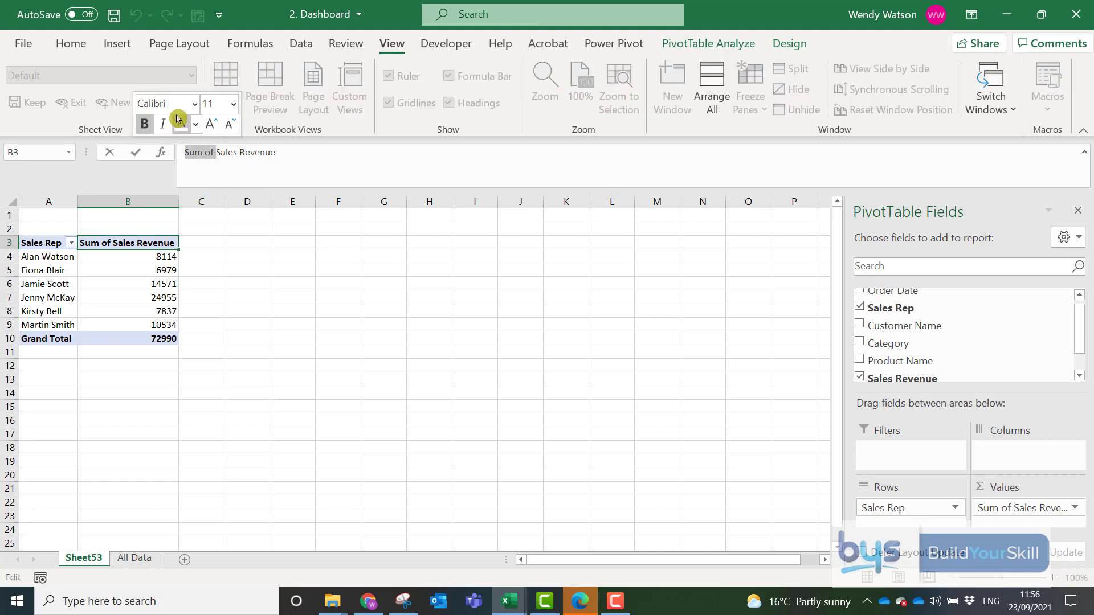
{"action": "type", "text": "Total"}
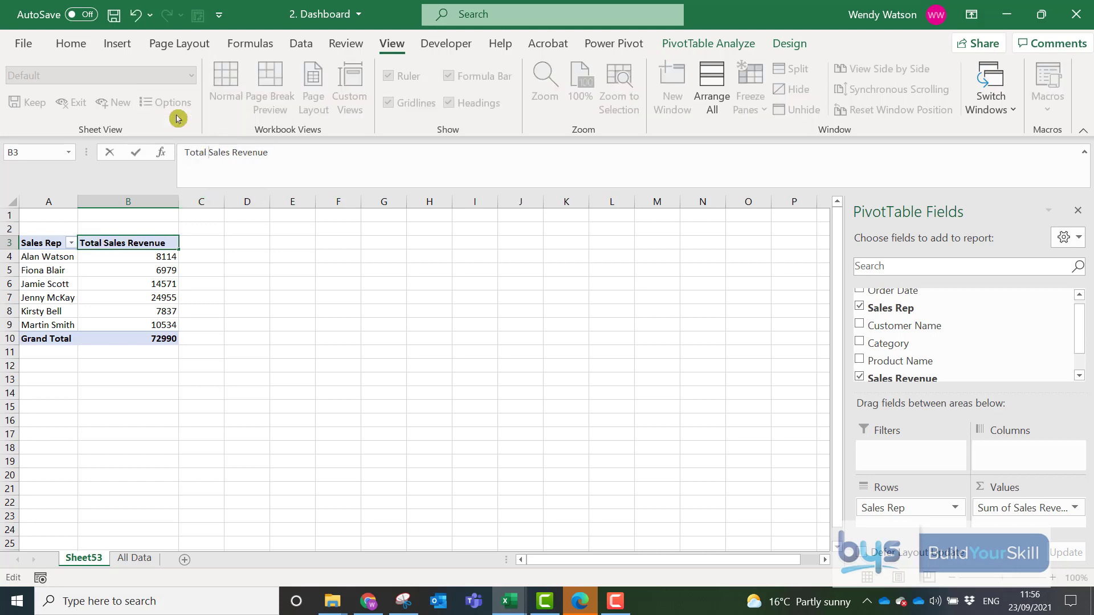
{"action": "left_click", "coordinate": [147, 287]}
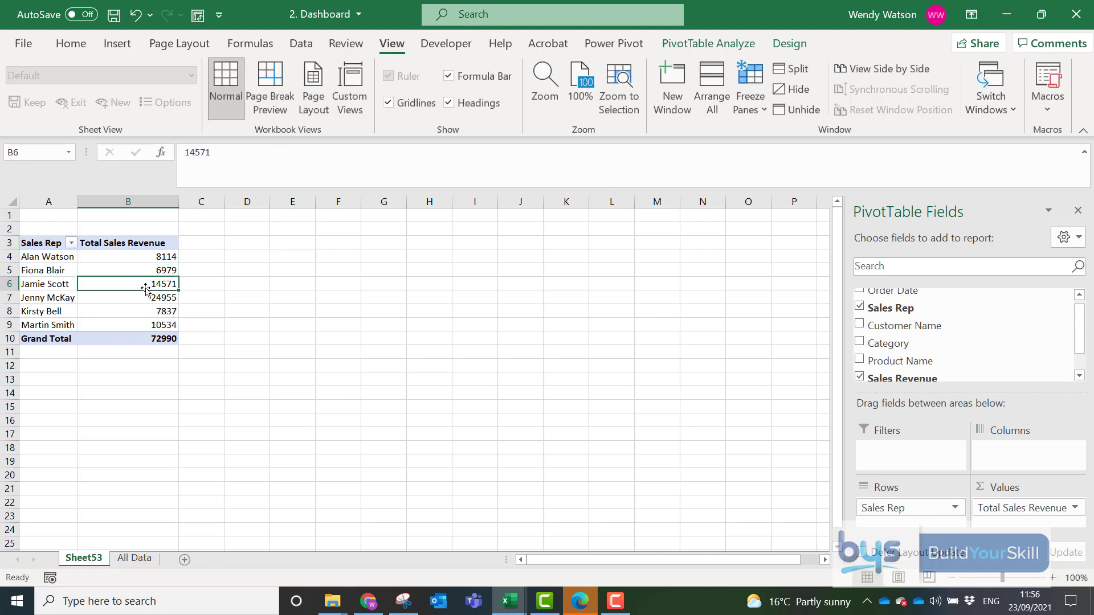
- Format the PivotTable's Total Sales Revenue value field as Currency with the £ symbol and 0 decimal places
{"action": "mouse_move", "coordinate": [143, 287]}
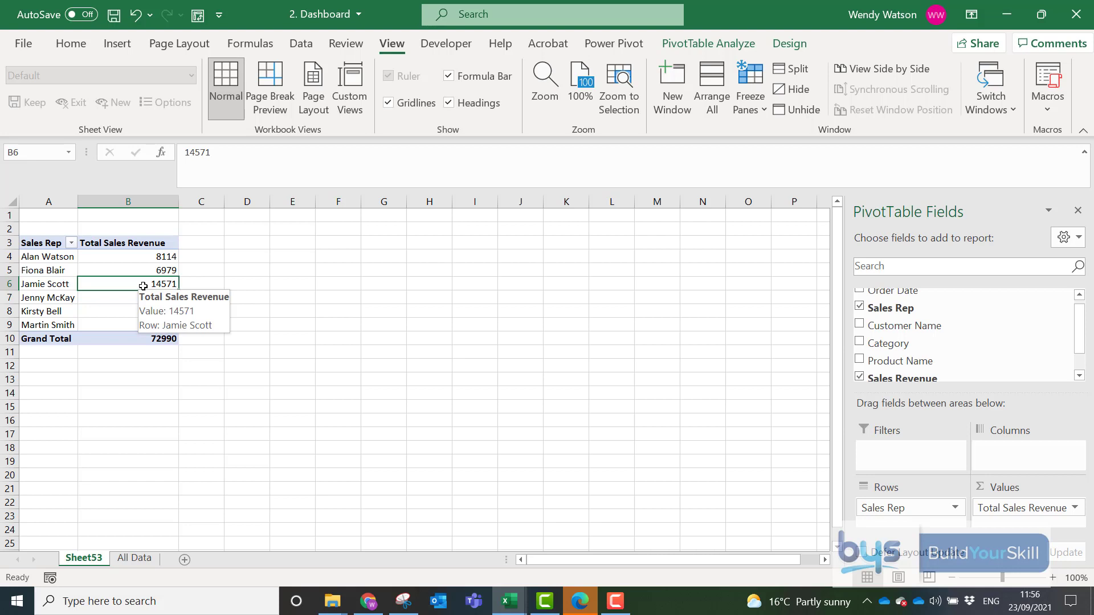
{"action": "right_click", "coordinate": [143, 286]}
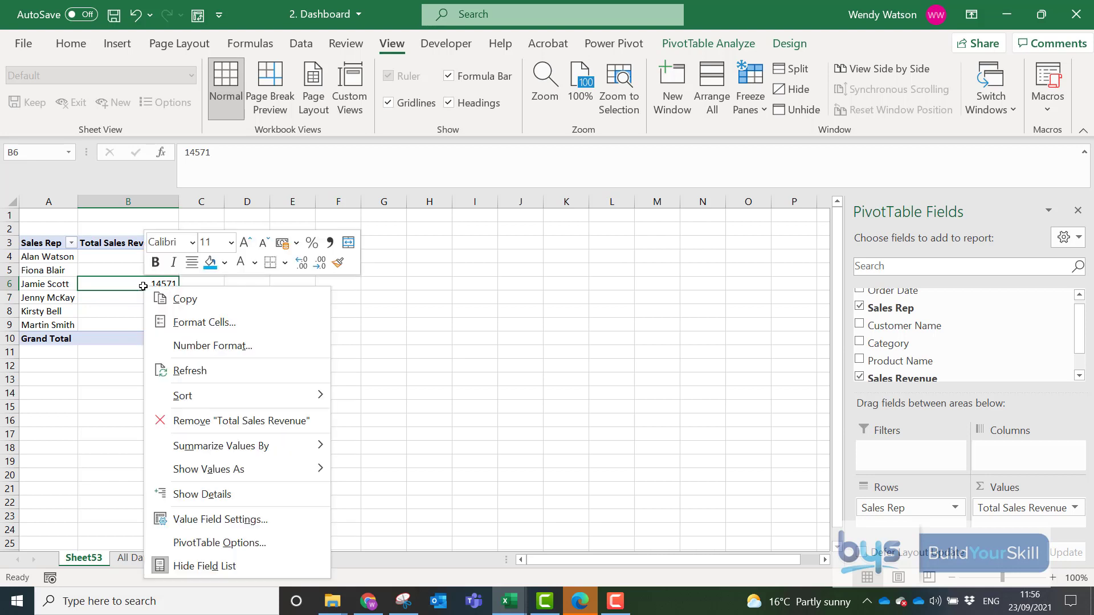
{"action": "left_click", "coordinate": [189, 530]}
{"action": "left_click", "coordinate": [86, 568]}
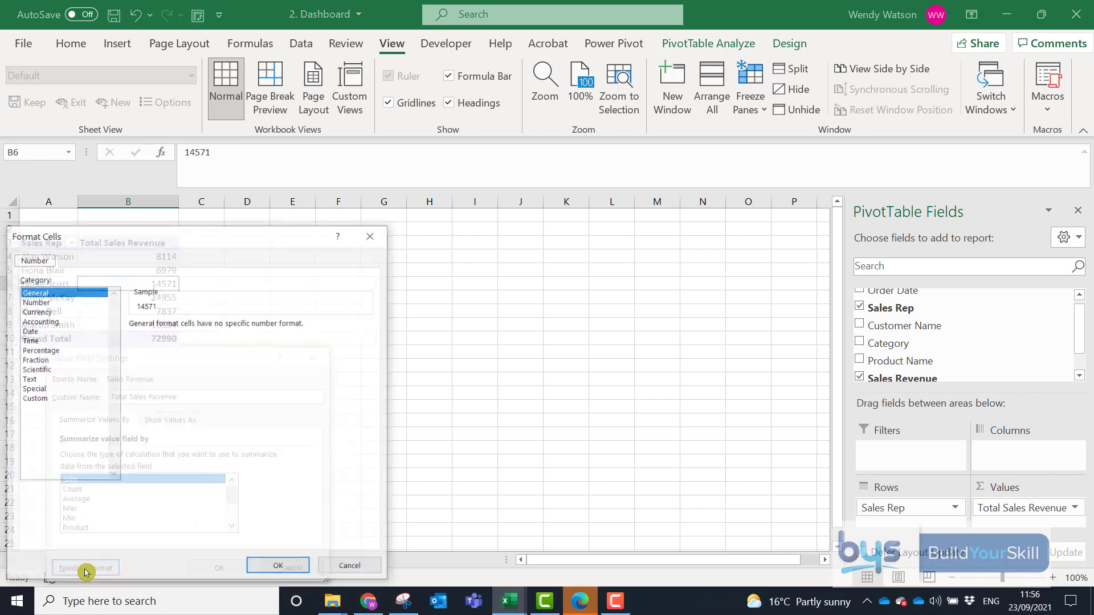
{"action": "left_click", "coordinate": [52, 312]}
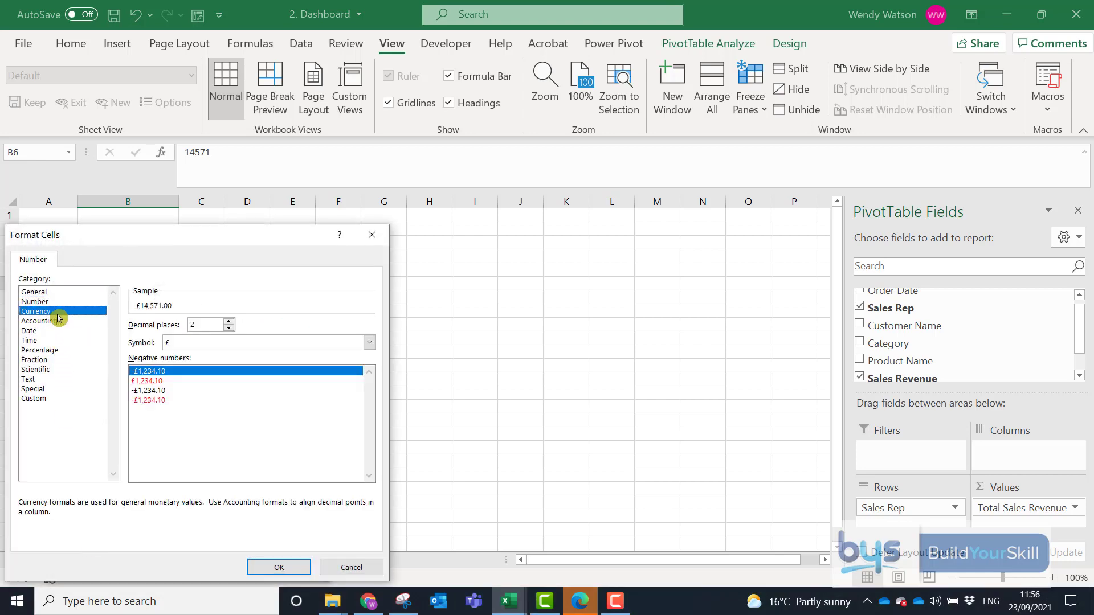
{"action": "left_click", "coordinate": [228, 328]}
{"action": "left_click", "coordinate": [228, 329]}
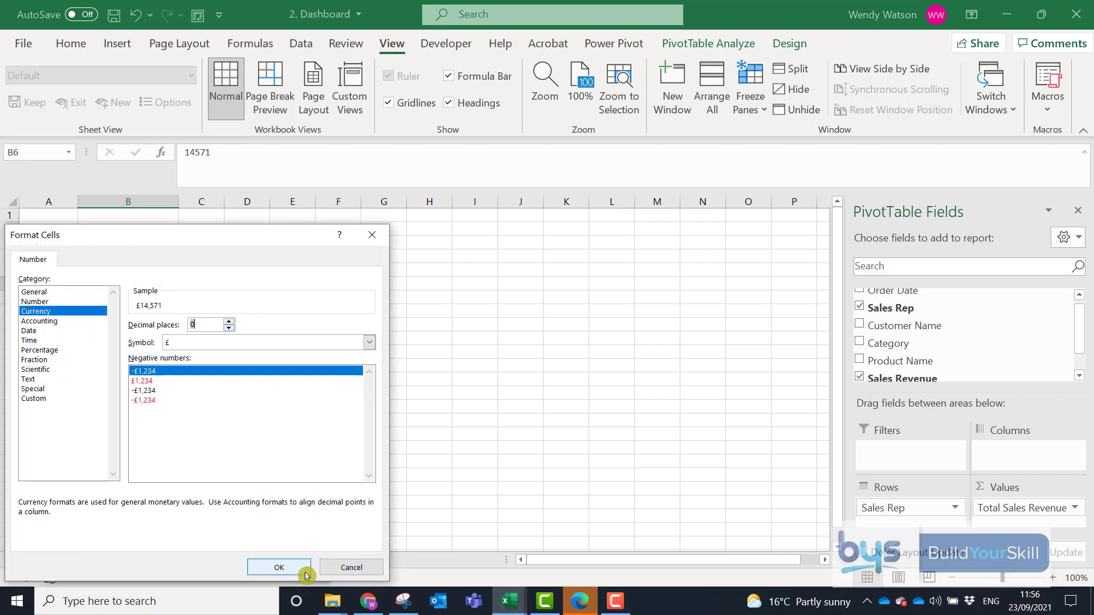
{"action": "left_click", "coordinate": [284, 568]}
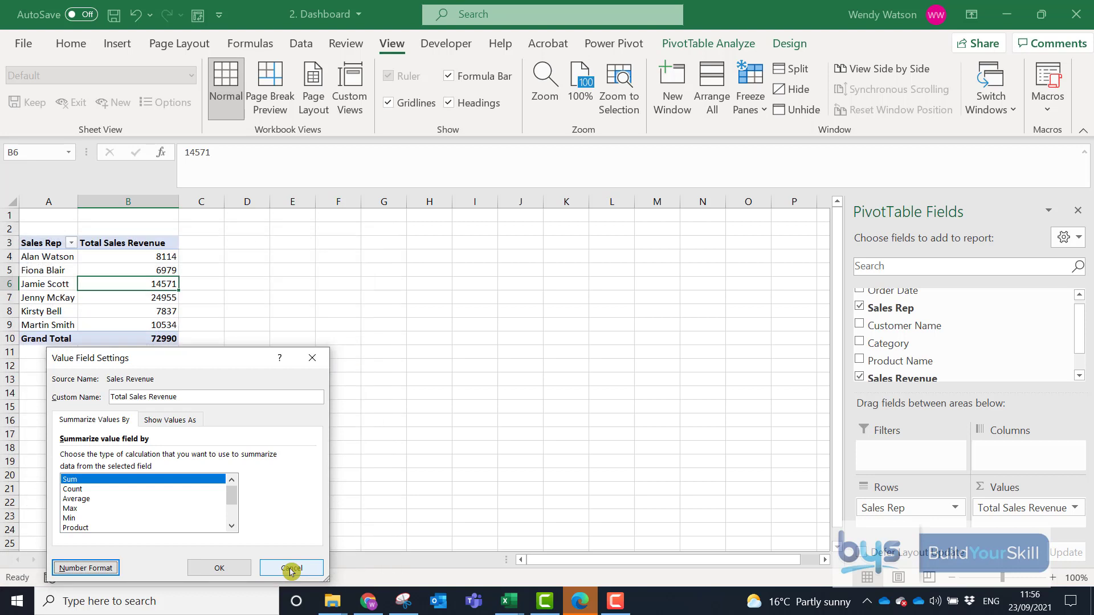
{"action": "left_click", "coordinate": [228, 573]}
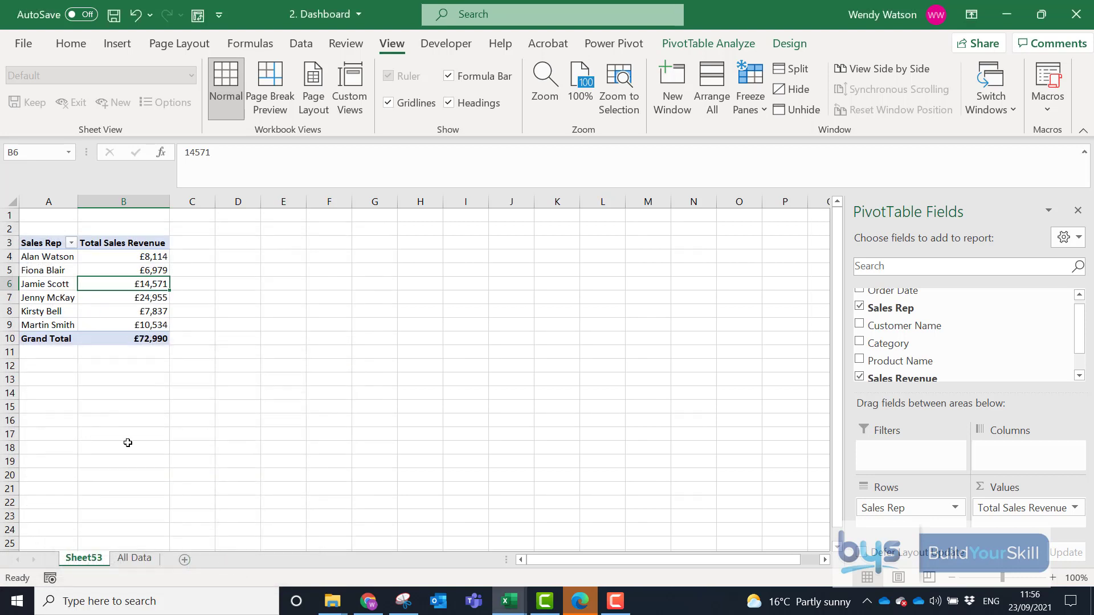
{"action": "left_click", "coordinate": [127, 446]}
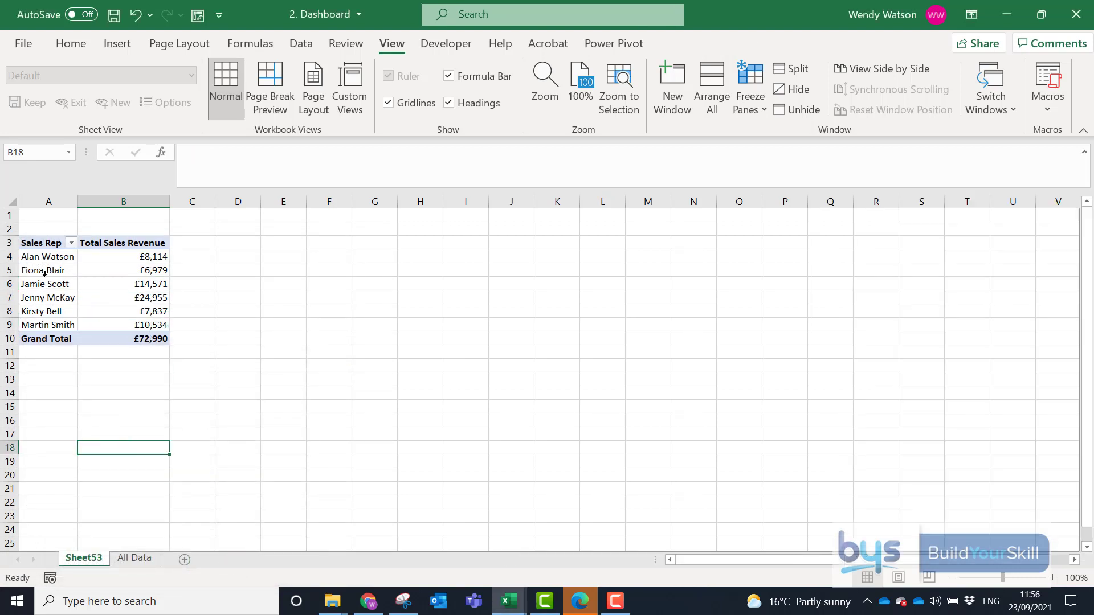
- Copy the whole PivotTable in A3:B10 and paste it at D3, keeping the source column widths
{"action": "left_click", "coordinate": [41, 245]}
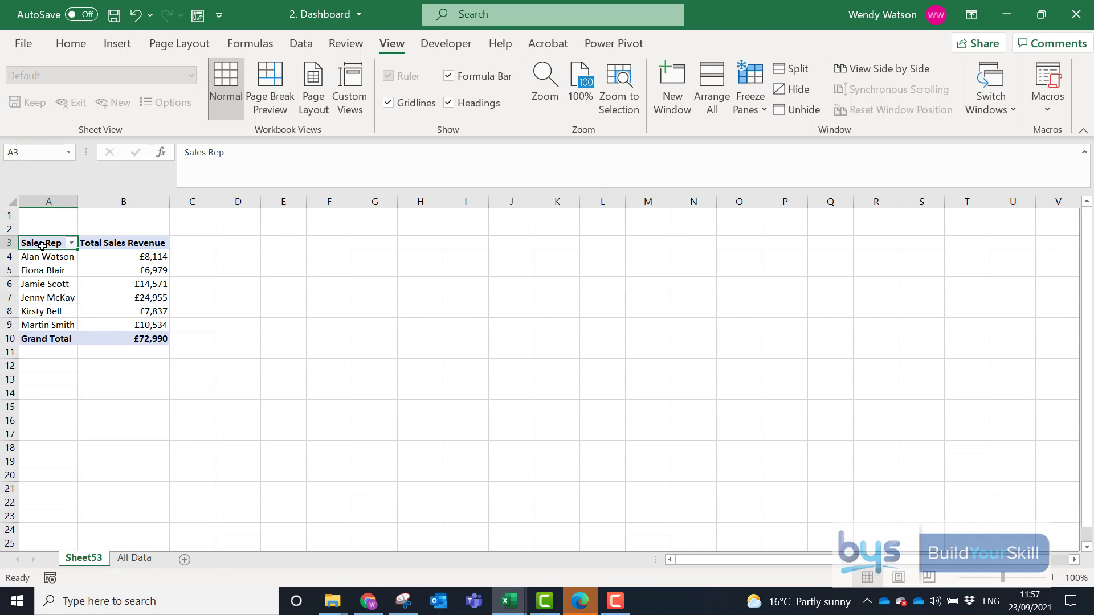
{"action": "left_click_drag", "start_coordinate": [42, 246], "coordinate": [113, 337]}
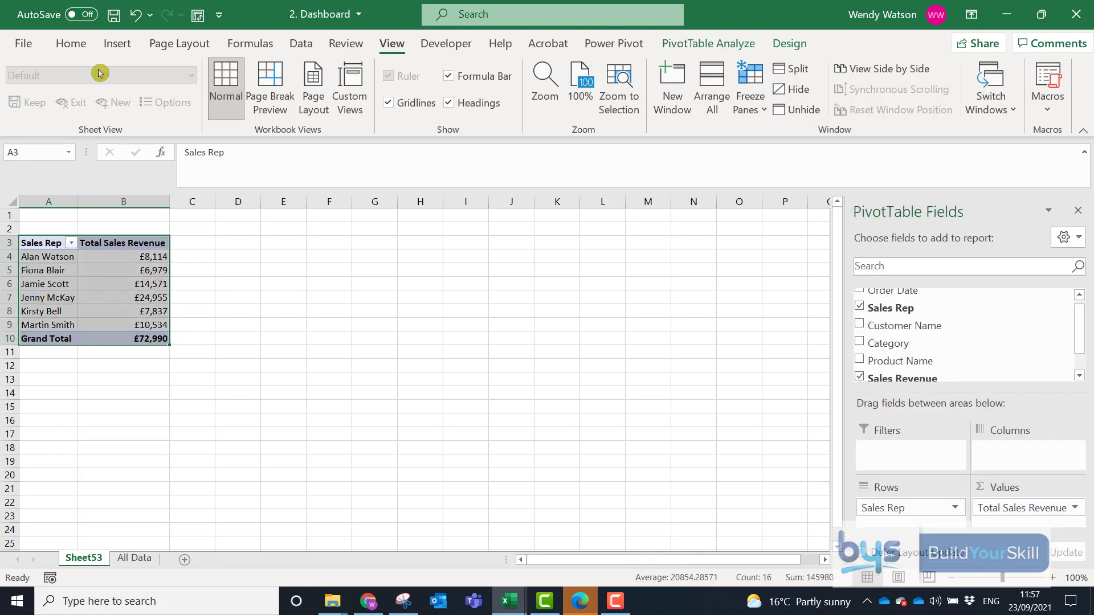
{"action": "left_click", "coordinate": [71, 44]}
{"action": "left_click", "coordinate": [51, 89]}
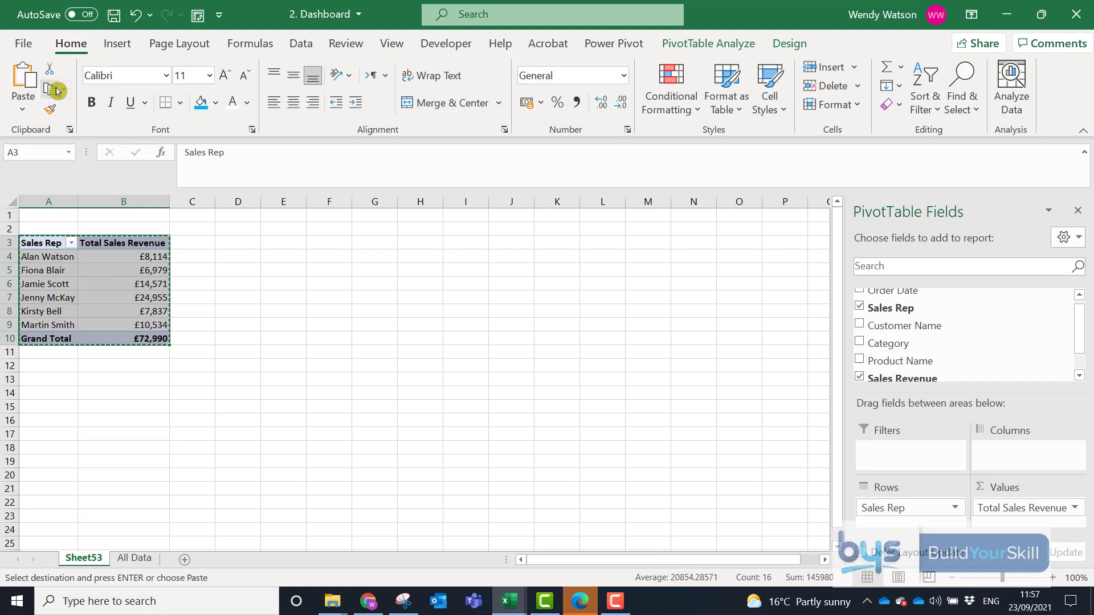
{"action": "left_click", "coordinate": [241, 243]}
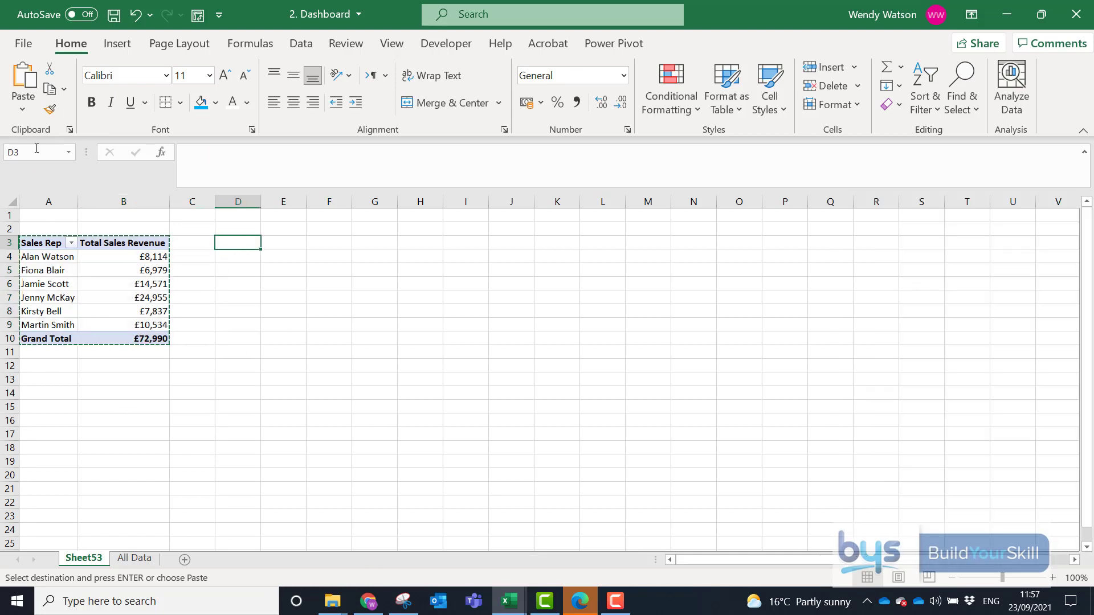
{"action": "left_click", "coordinate": [27, 114]}
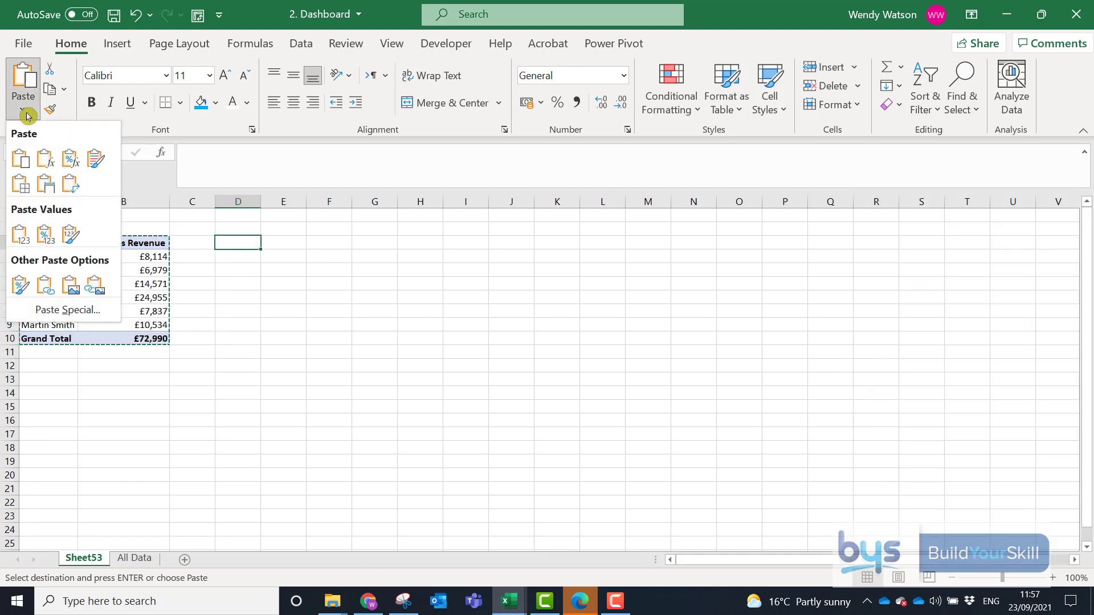
{"action": "left_click", "coordinate": [50, 189]}
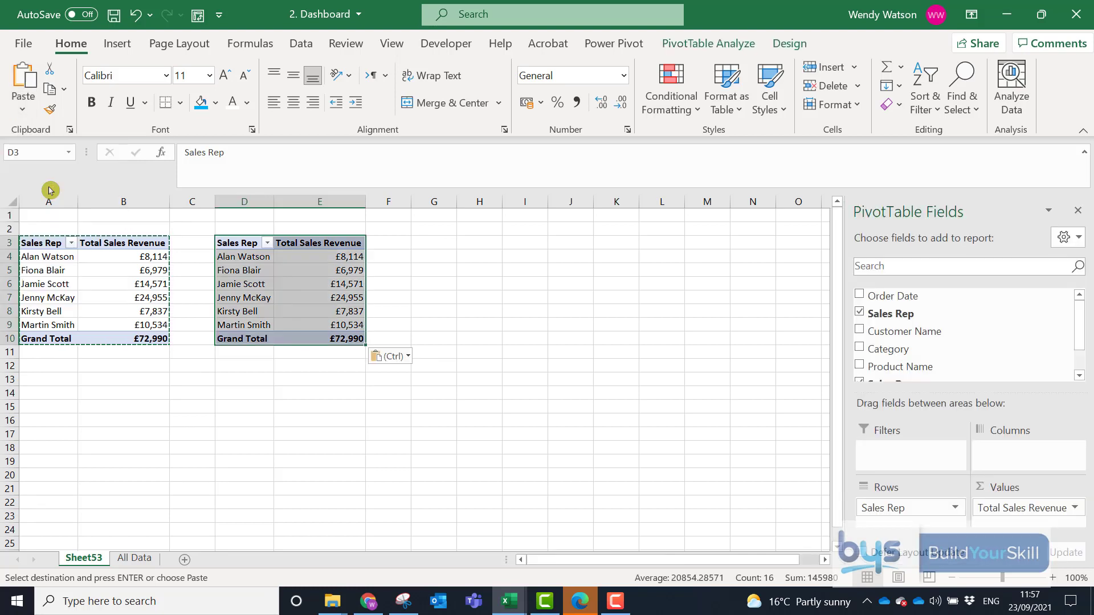
- Paste two more copies of the PivotTable at G3 and J3, keeping the source column widths, and end copy mode
{"action": "left_click", "coordinate": [433, 244]}
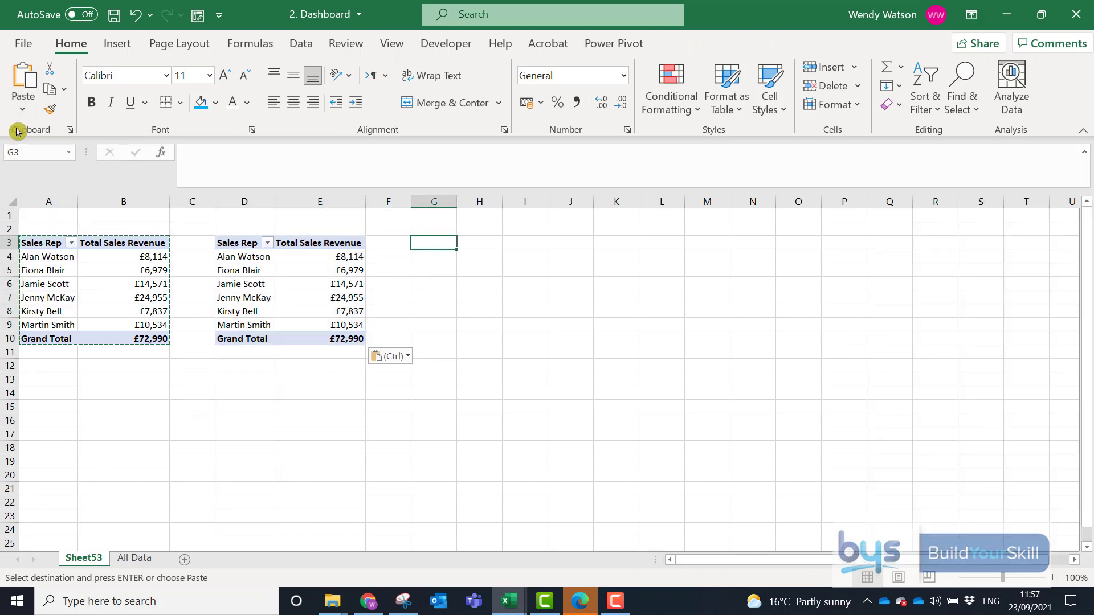
{"action": "left_click", "coordinate": [26, 109]}
{"action": "left_click", "coordinate": [45, 183]}
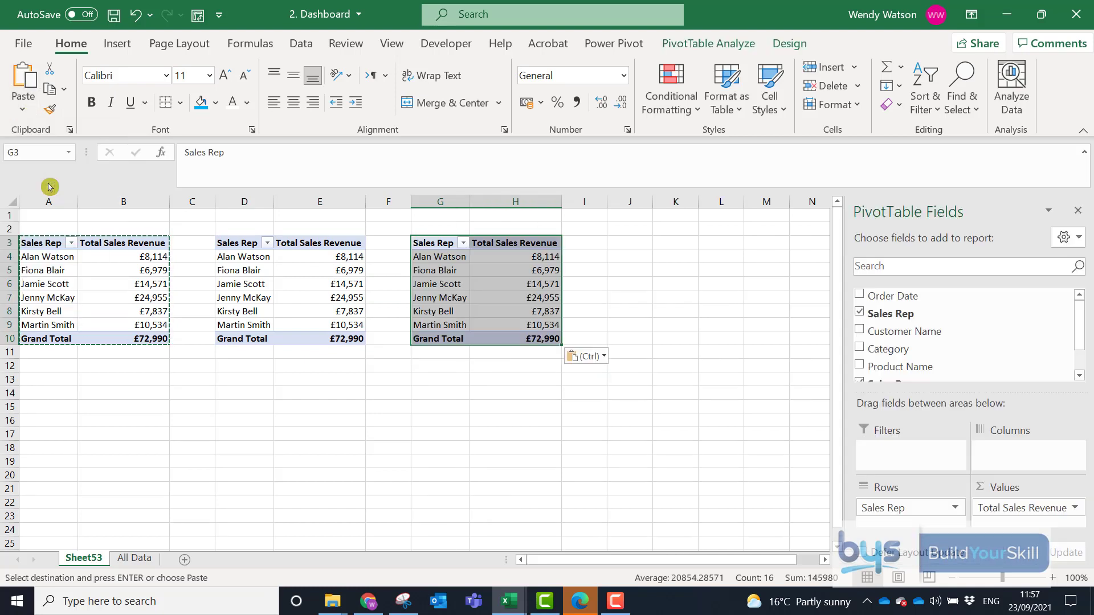
{"action": "left_click", "coordinate": [636, 248]}
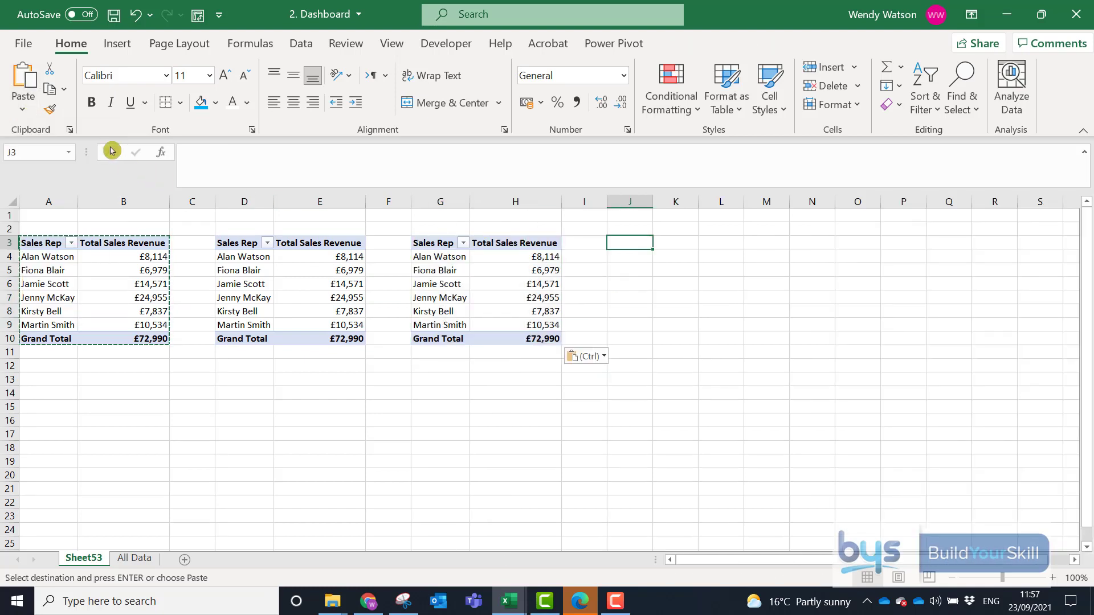
{"action": "left_click", "coordinate": [24, 108]}
{"action": "left_click", "coordinate": [45, 183]}
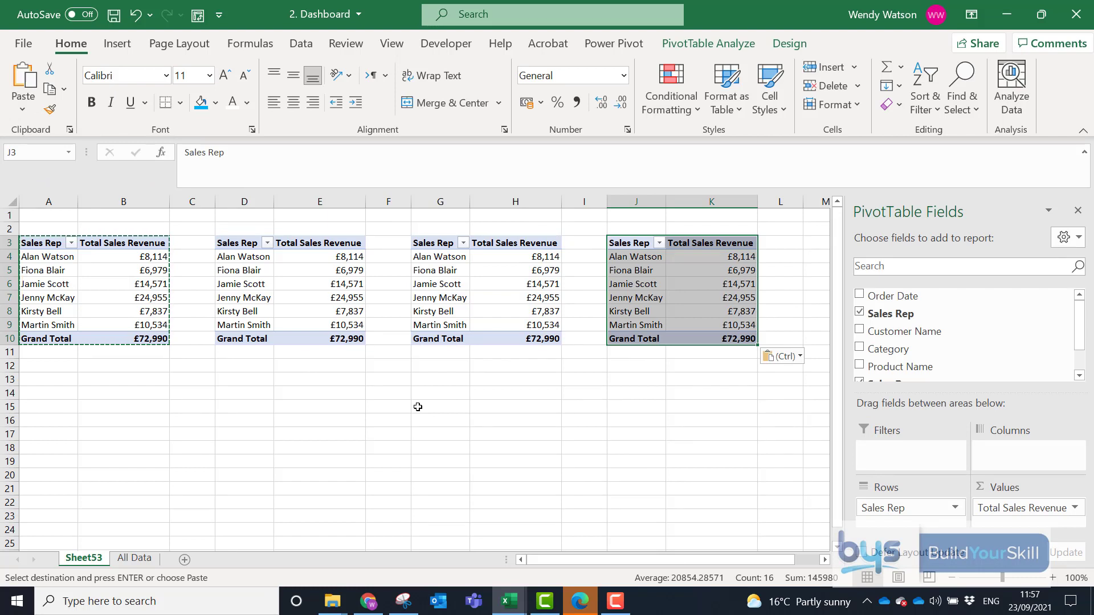
{"action": "key", "text": "Escape"}
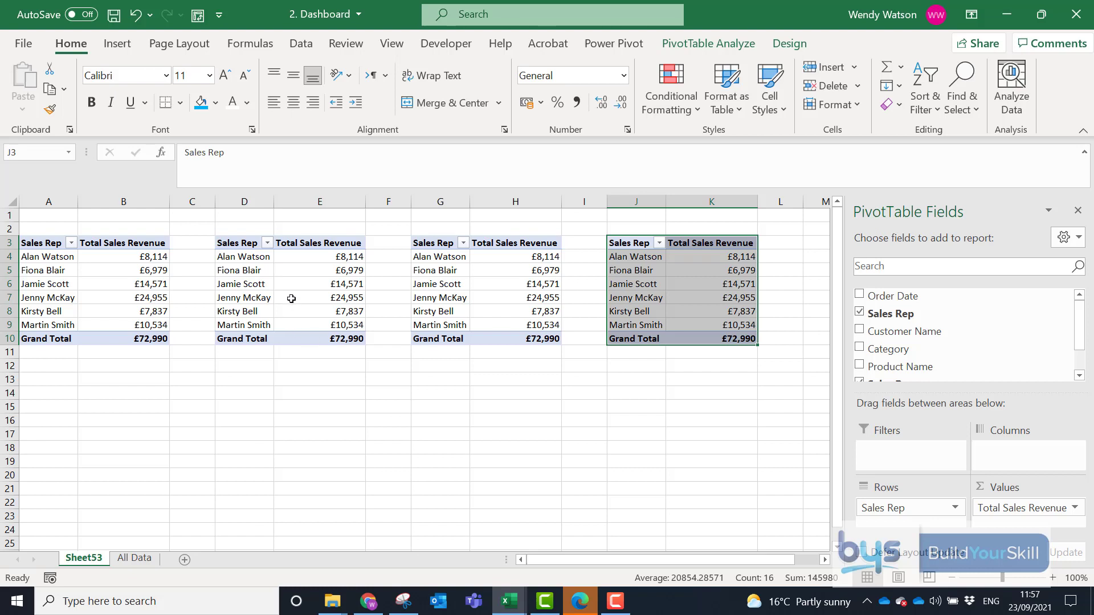
- Replace the Sales Rep row field with Category in the PivotTable at D3 and with Customer Name in the one at G3
{"action": "left_click", "coordinate": [250, 289]}
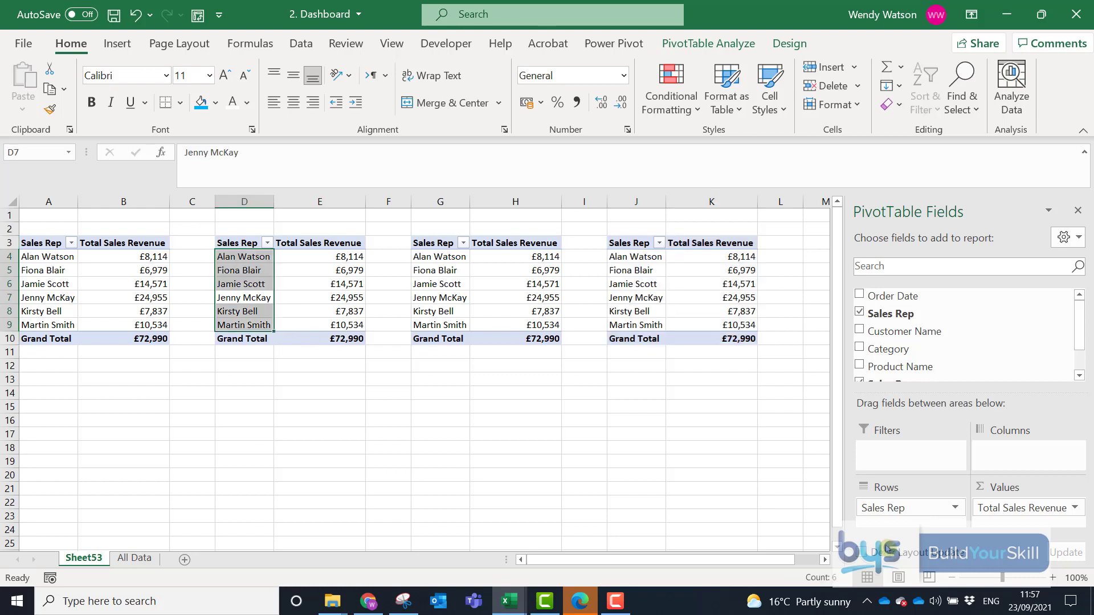
{"action": "mouse_move", "coordinate": [889, 515]}
{"action": "left_mouse_down"}
{"action": "mouse_move", "coordinate": [918, 447]}
{"action": "mouse_move", "coordinate": [923, 381]}
{"action": "mouse_move", "coordinate": [912, 338]}
{"action": "mouse_move", "coordinate": [857, 362]}
{"action": "mouse_move", "coordinate": [892, 368]}
{"action": "mouse_move", "coordinate": [893, 520]}
{"action": "left_mouse_up"}
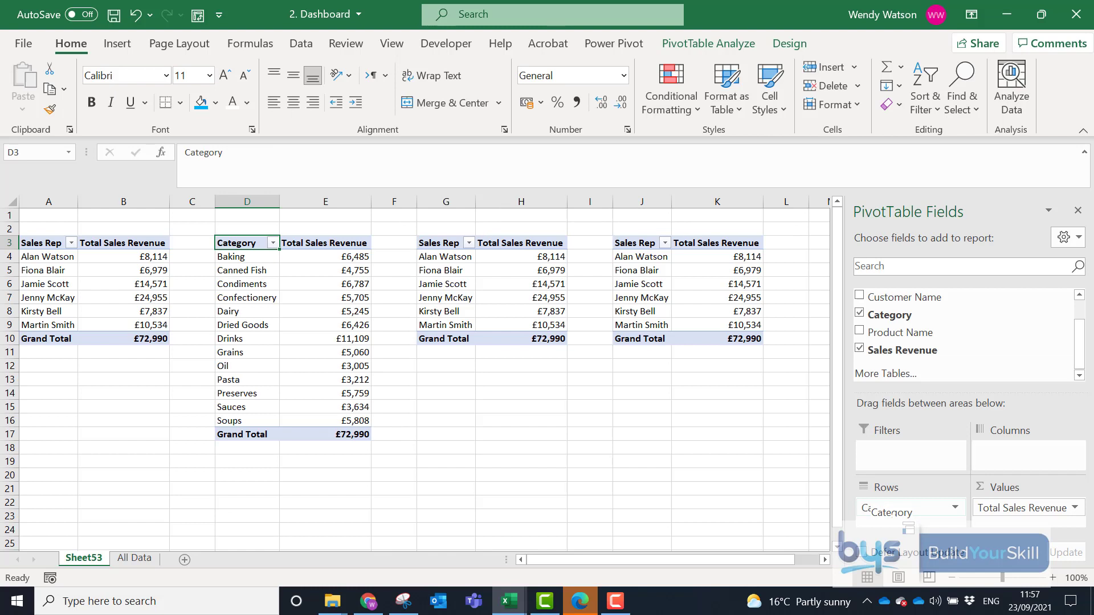
{"action": "left_click", "coordinate": [521, 311]}
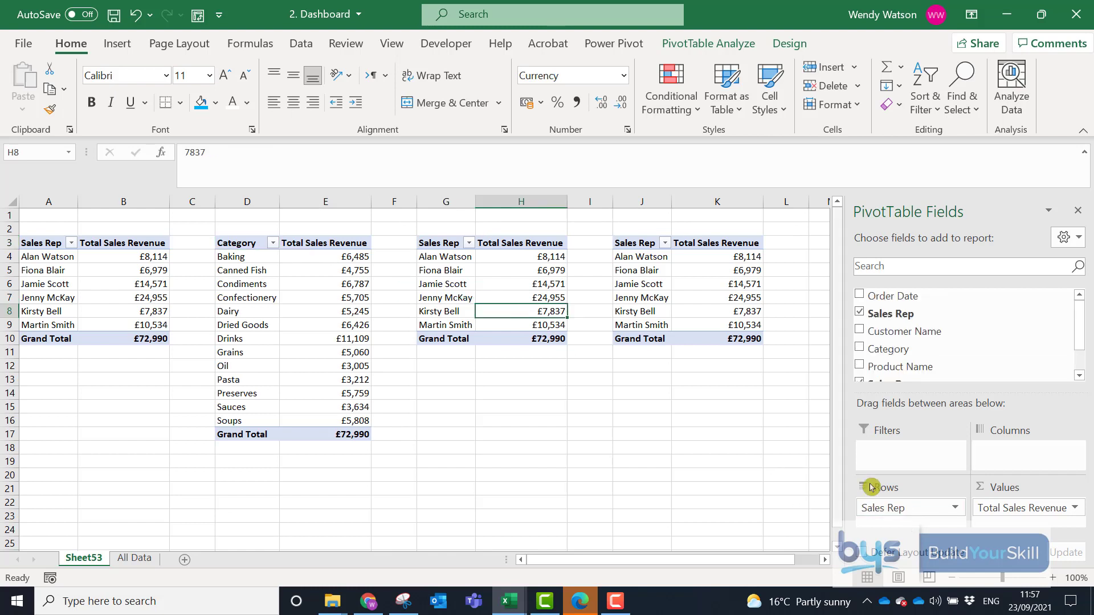
{"action": "left_click_drag", "start_coordinate": [923, 508], "coordinate": [898, 516]}
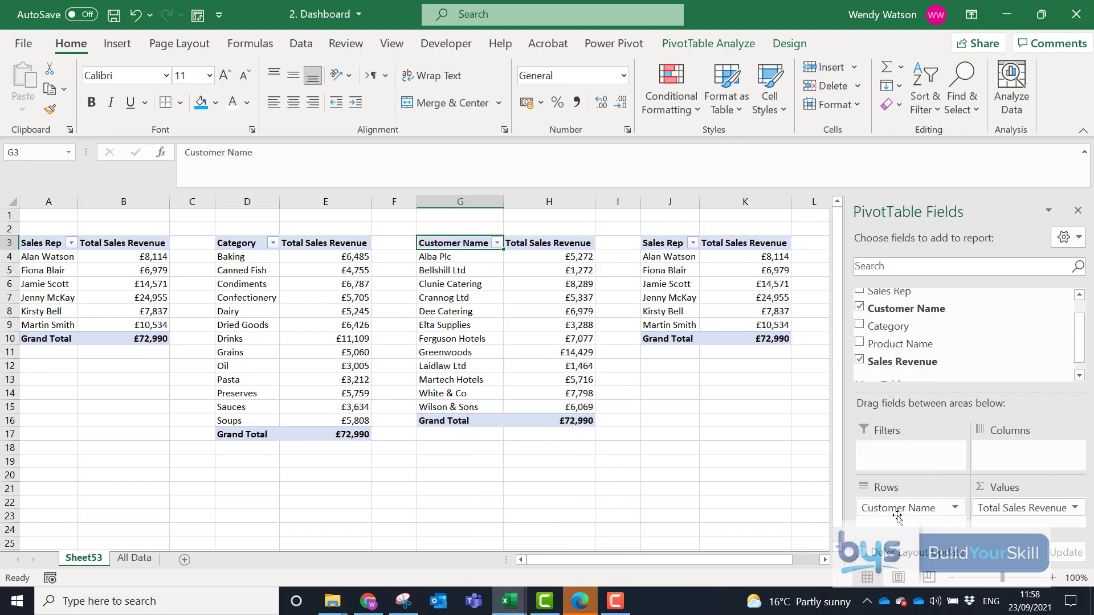
- Replace the Sales Rep row field with Order Date in the PivotTable at J3
{"action": "left_click", "coordinate": [663, 282]}
{"action": "left_click_drag", "start_coordinate": [889, 508], "coordinate": [915, 326]}
{"action": "left_click_drag", "start_coordinate": [863, 297], "coordinate": [915, 502]}
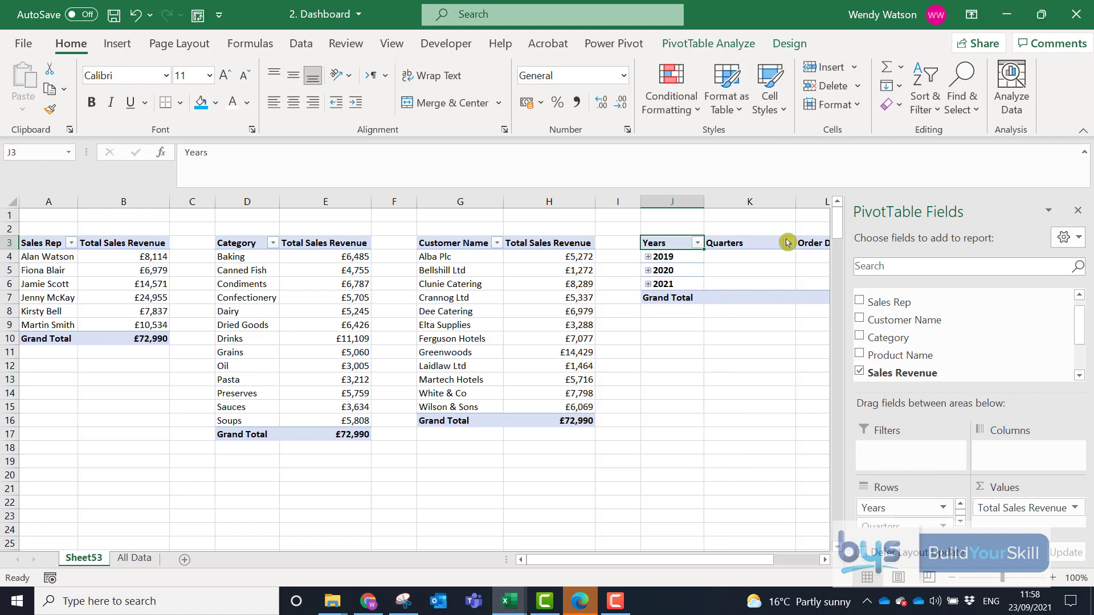
- Expand 2019 in the Order Date PivotTable and group the dates by months and years only, without quarters
{"action": "left_click", "coordinate": [649, 258]}
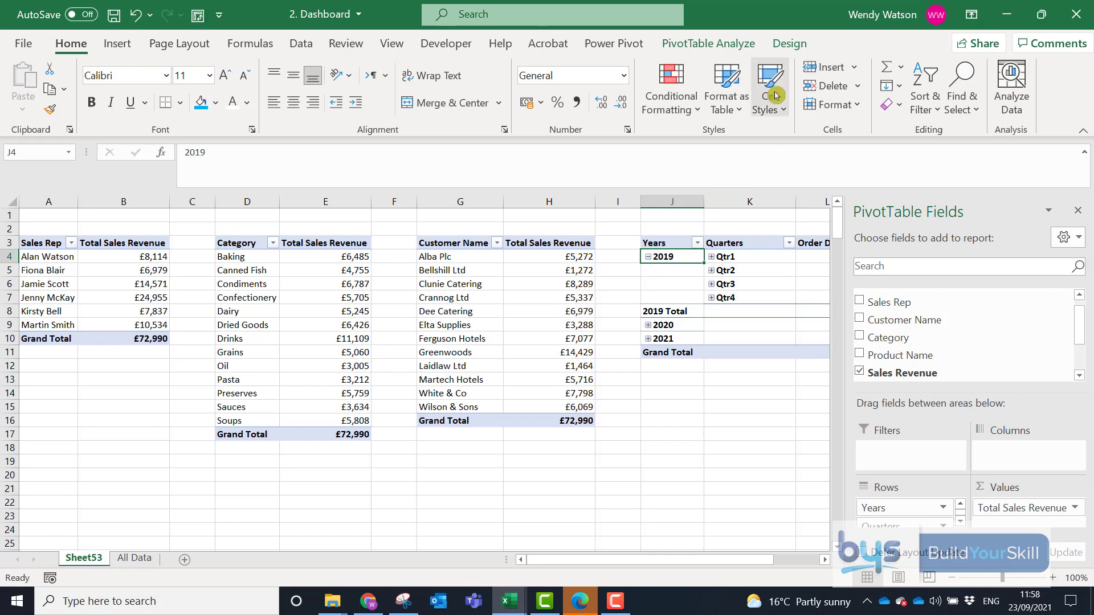
{"action": "left_click", "coordinate": [783, 46]}
{"action": "left_click", "coordinate": [694, 46]}
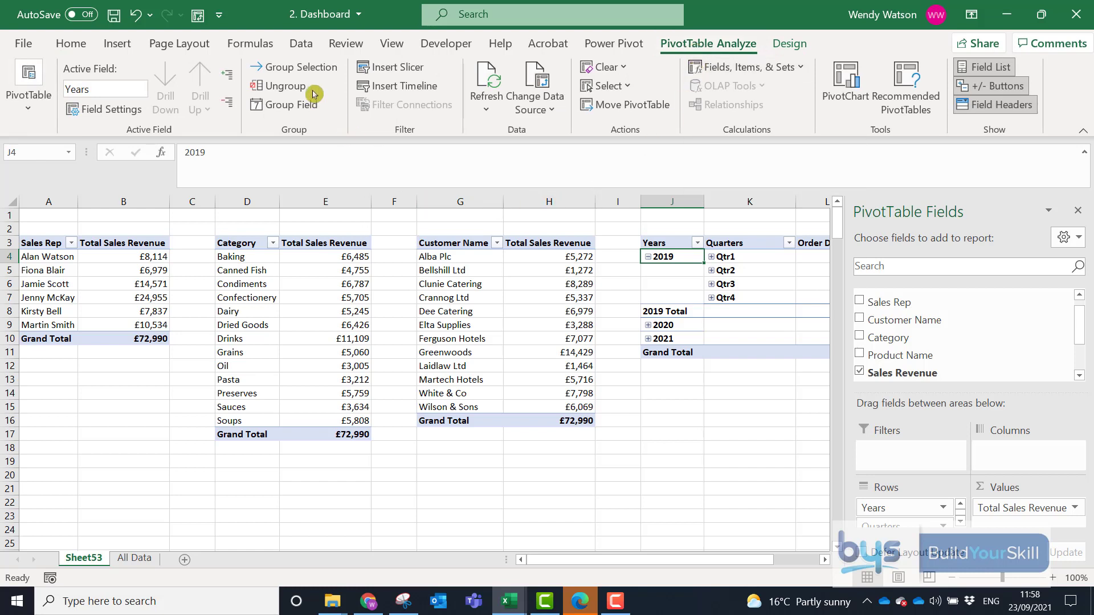
{"action": "left_click", "coordinate": [301, 69]}
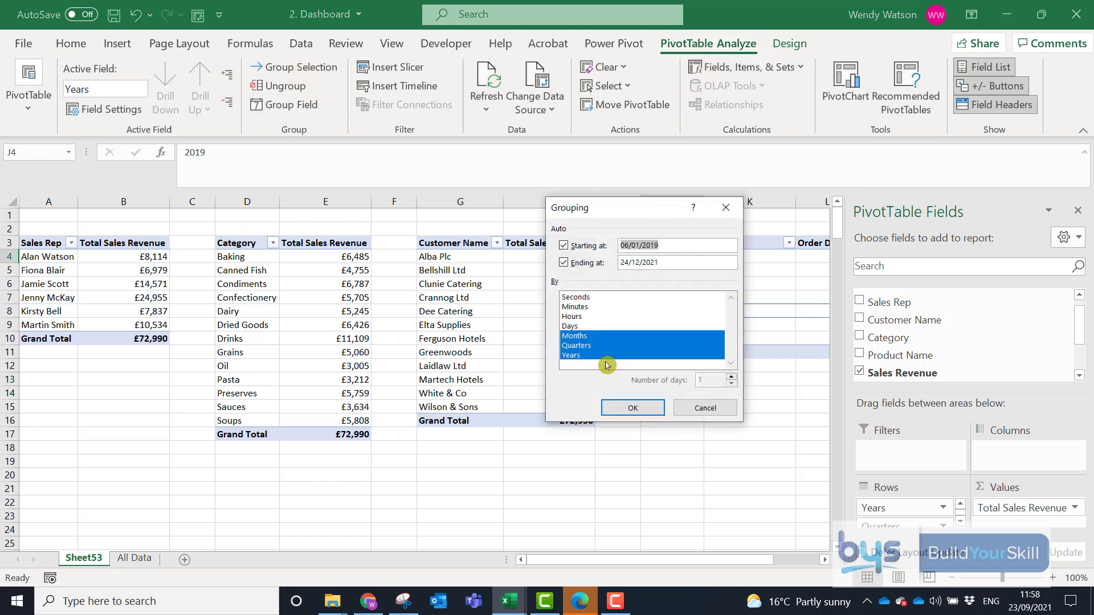
{"action": "left_click", "coordinate": [575, 346]}
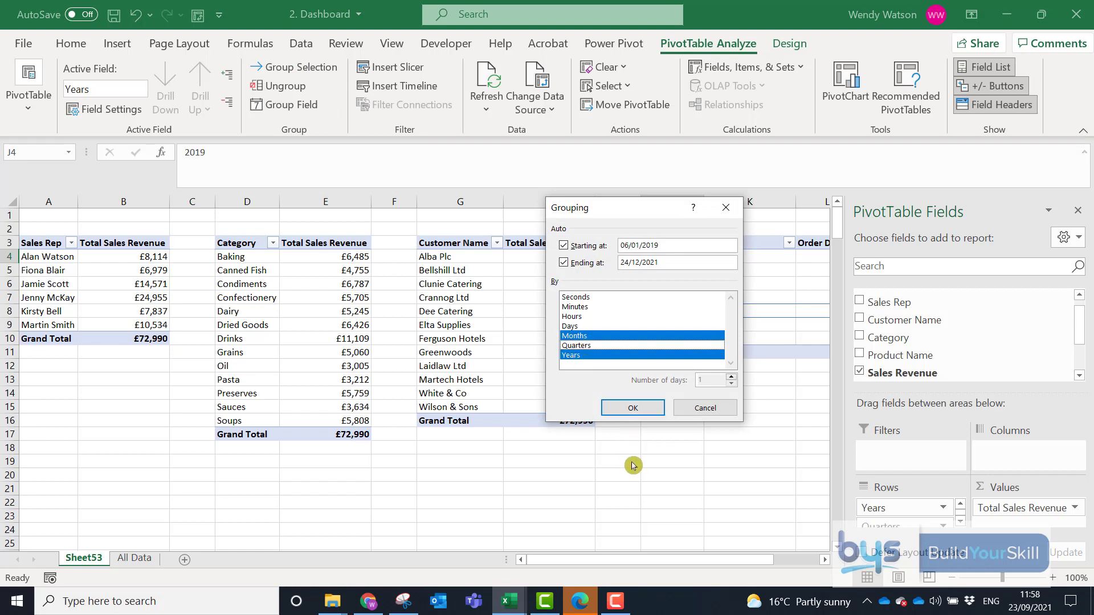
{"action": "left_click", "coordinate": [634, 409]}
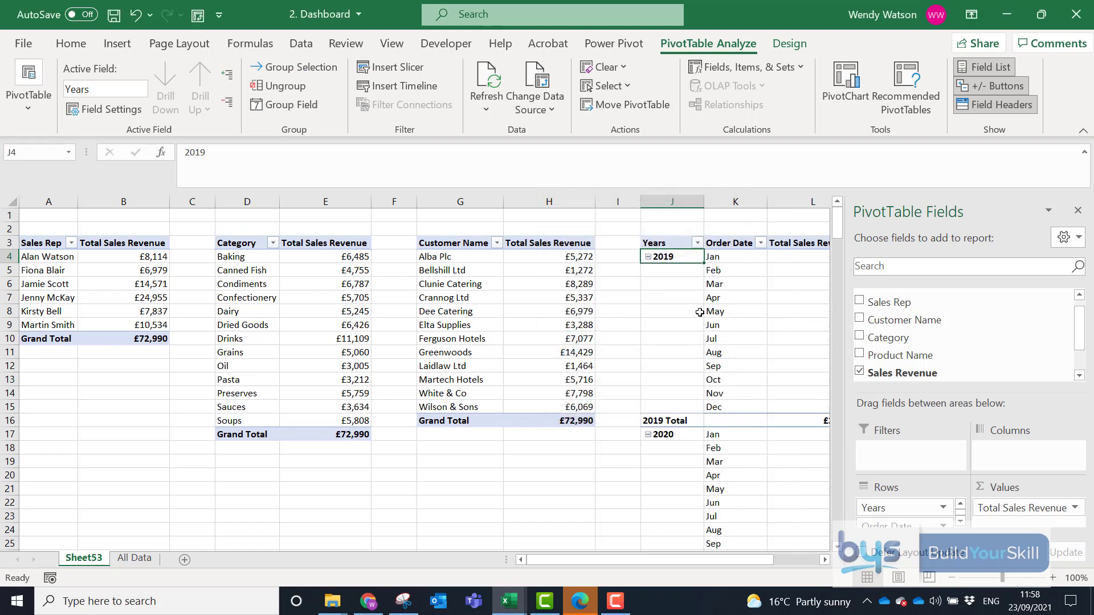
- Collapse the years 2019, 2020 and 2021 in the Order Date PivotTable and close the field list
{"action": "left_click", "coordinate": [648, 257]}
{"action": "left_click", "coordinate": [649, 271]}
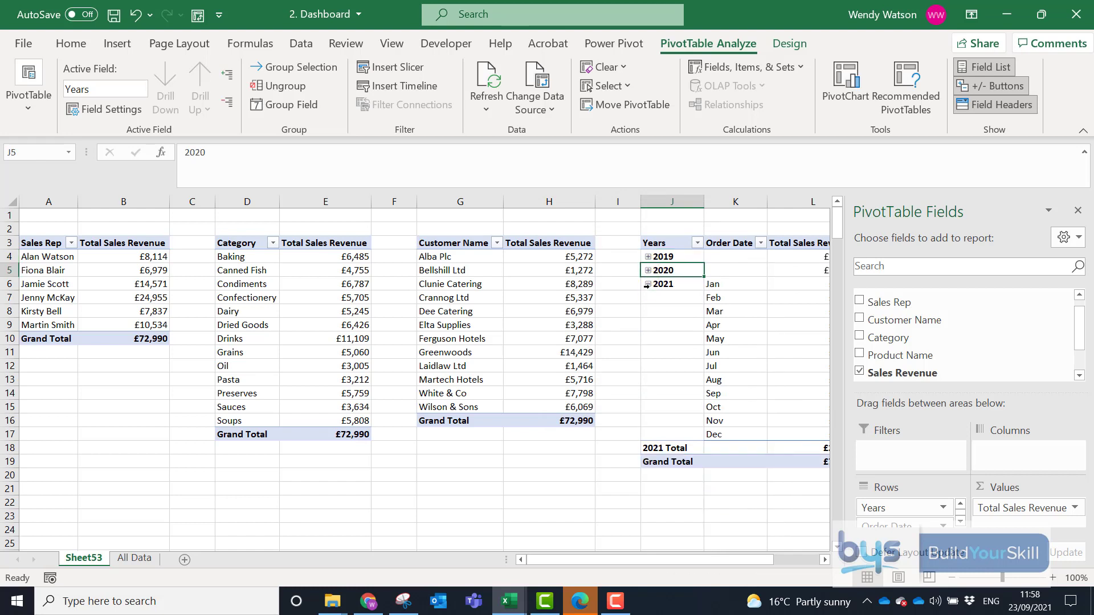
{"action": "left_click", "coordinate": [649, 285]}
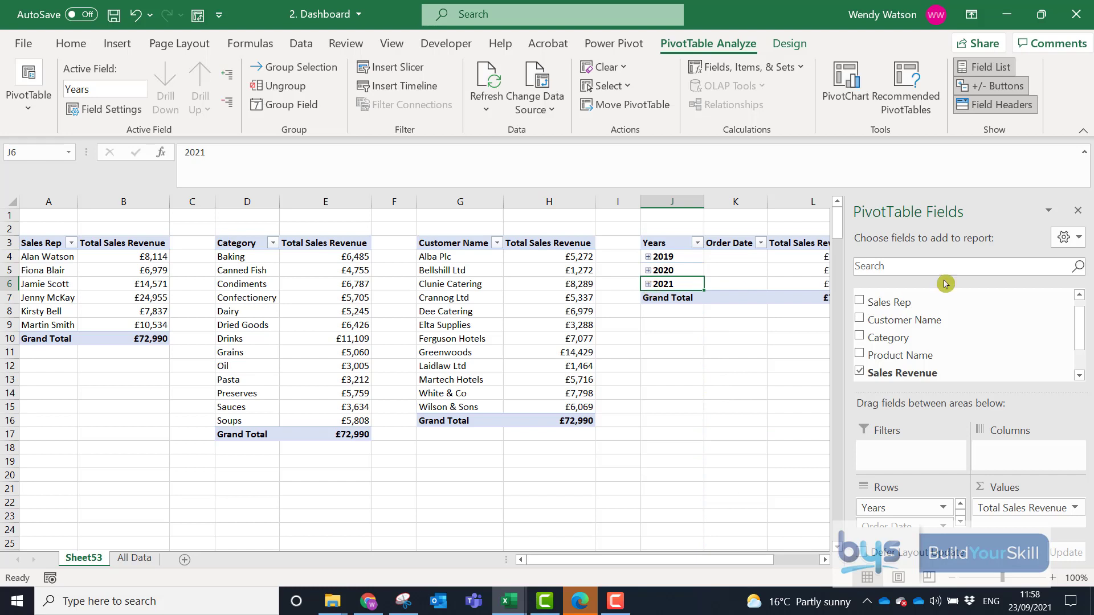
{"action": "left_click", "coordinate": [1078, 211]}
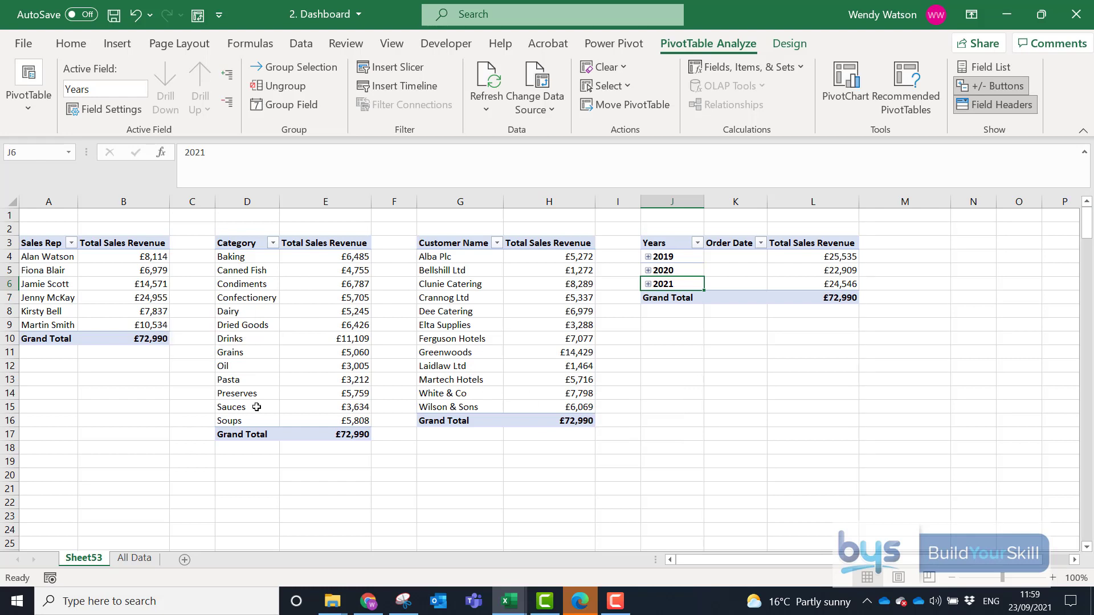
- Insert slicers for Sales Rep, Customer Name and Category from the Category PivotTable
{"action": "left_click", "coordinate": [302, 328]}
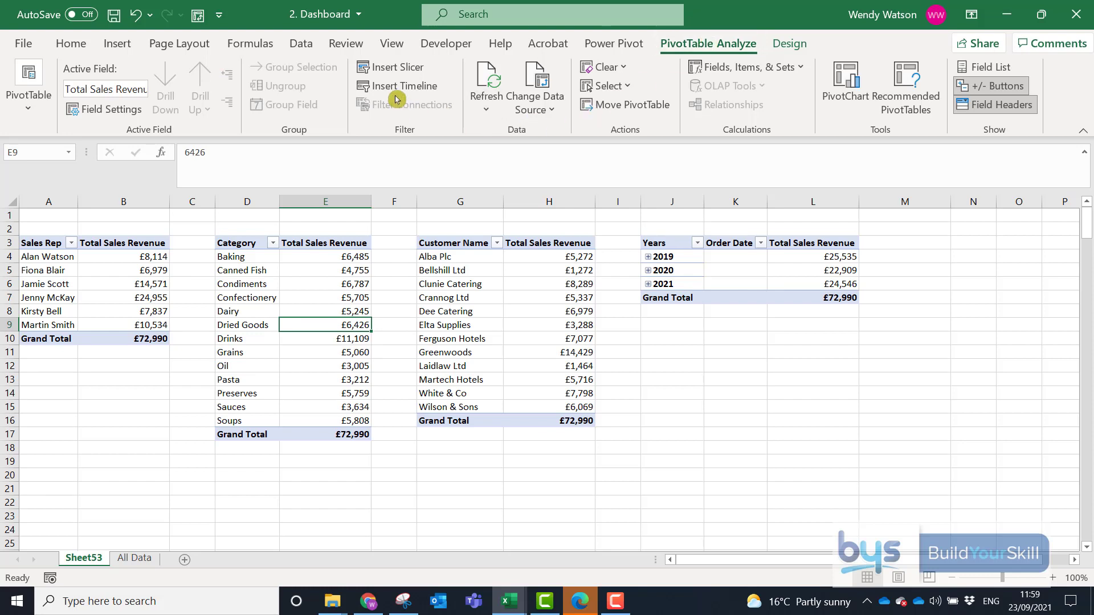
{"action": "left_click", "coordinate": [392, 68]}
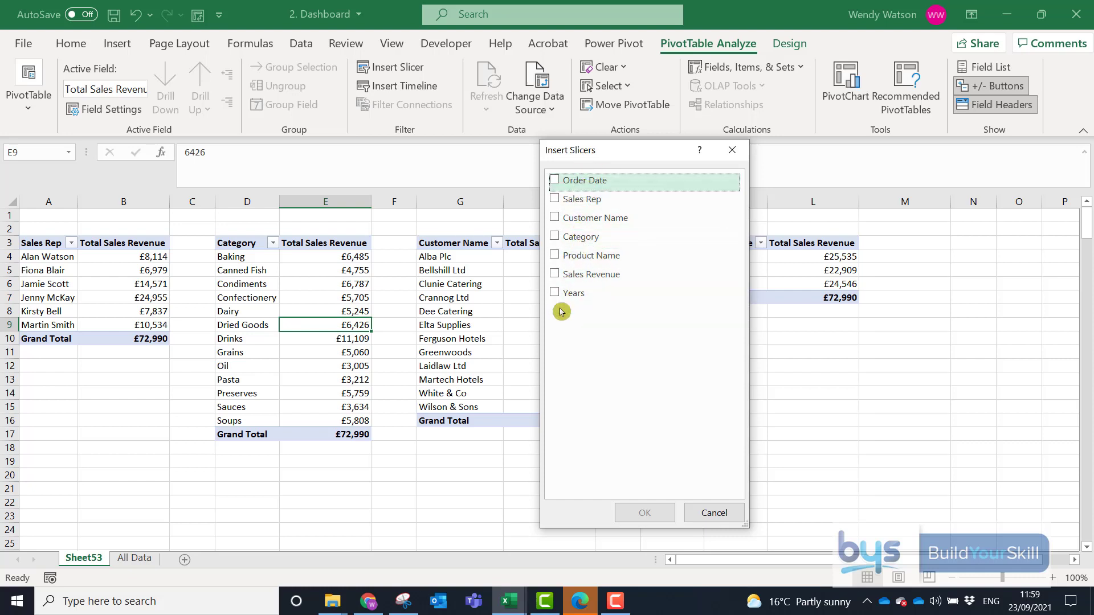
{"action": "left_click", "coordinate": [556, 201]}
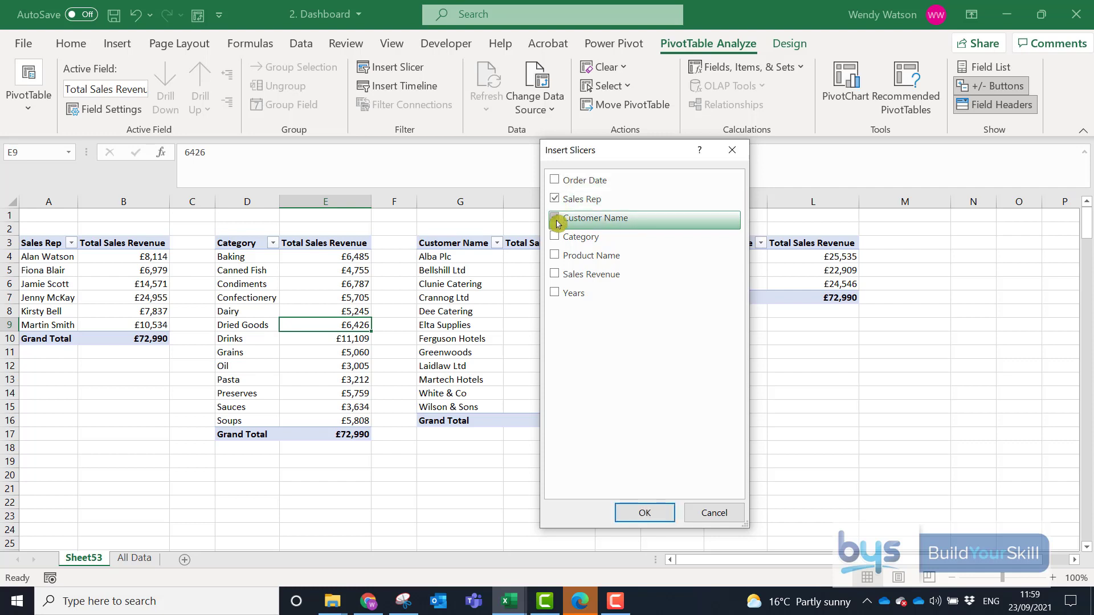
{"action": "left_click", "coordinate": [557, 220]}
{"action": "left_click", "coordinate": [555, 238]}
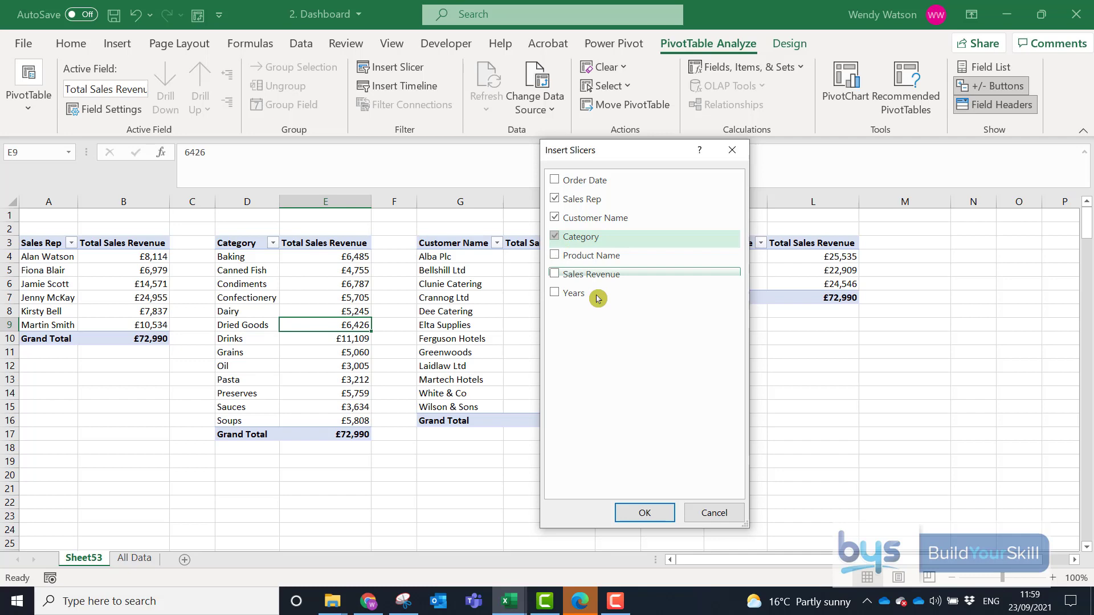
{"action": "left_click", "coordinate": [630, 505]}
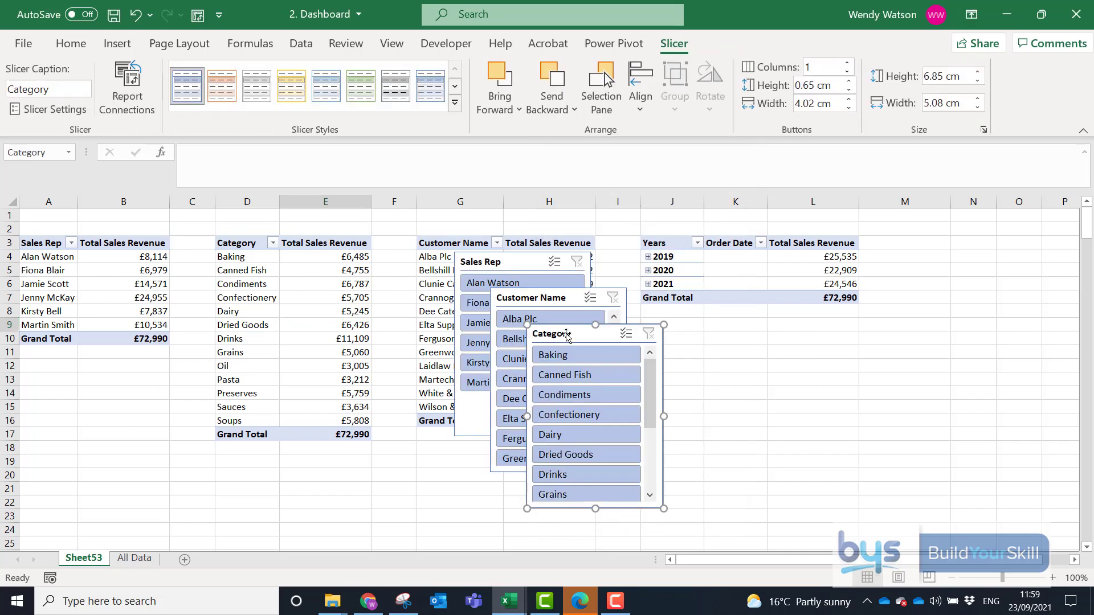
- Place the Category slicer beside the Order Date PivotTable, and the Sales Rep and Customer Name slicers side by side below that PivotTable
{"action": "left_click_drag", "start_coordinate": [567, 336], "coordinate": [943, 254]}
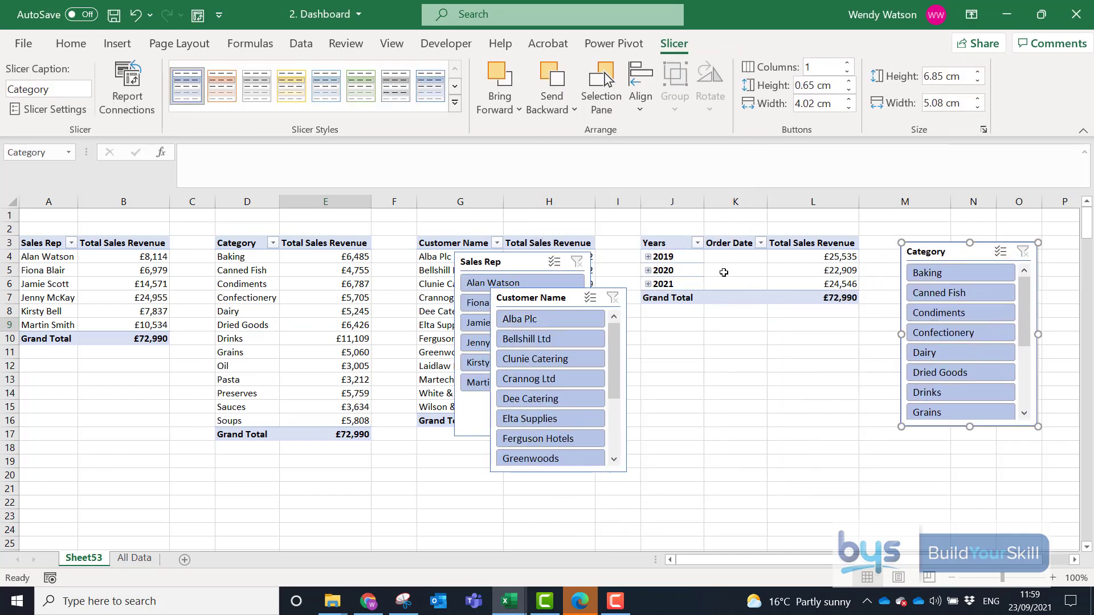
{"action": "left_click_drag", "start_coordinate": [500, 287], "coordinate": [770, 346]}
{"action": "left_click_drag", "start_coordinate": [549, 280], "coordinate": [716, 376]}
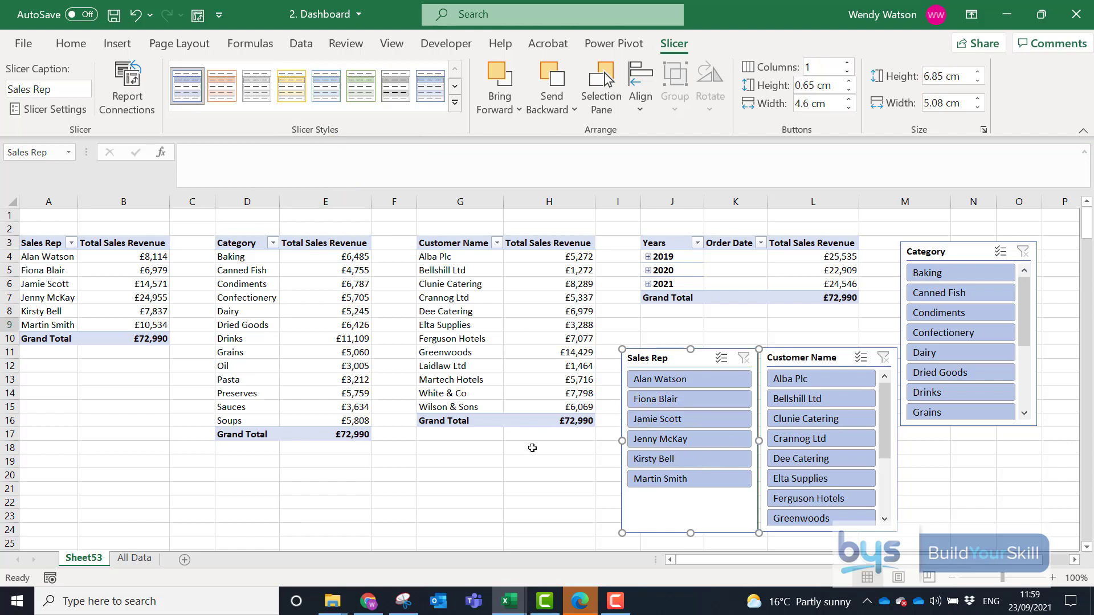
- Insert an Order Date timeline from the Customer Name PivotTable and place it below the Category slicer
{"action": "left_click", "coordinate": [463, 353]}
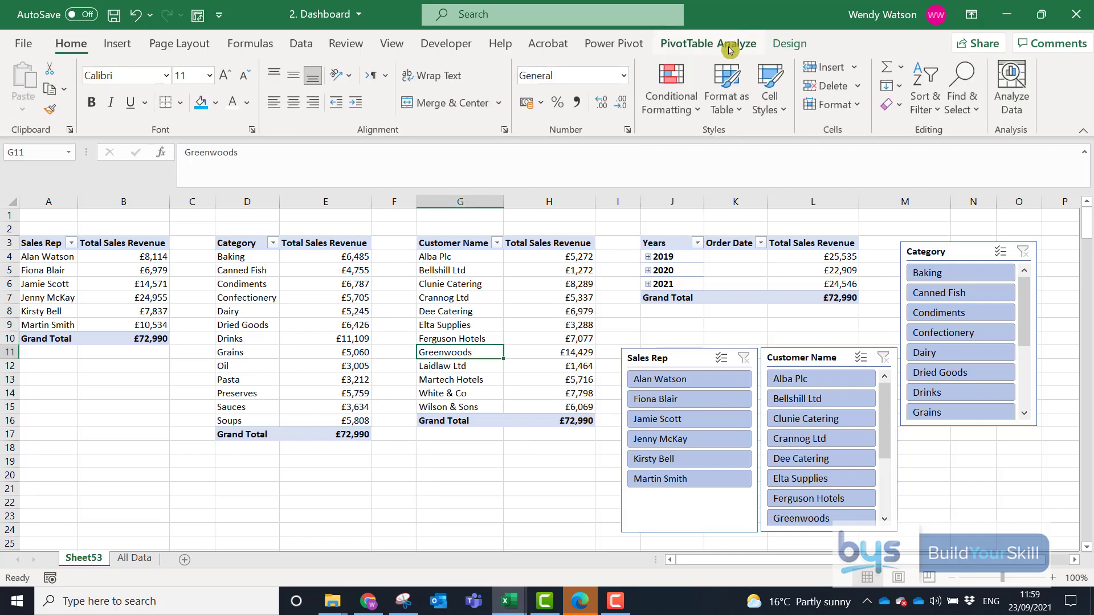
{"action": "left_click", "coordinate": [729, 51]}
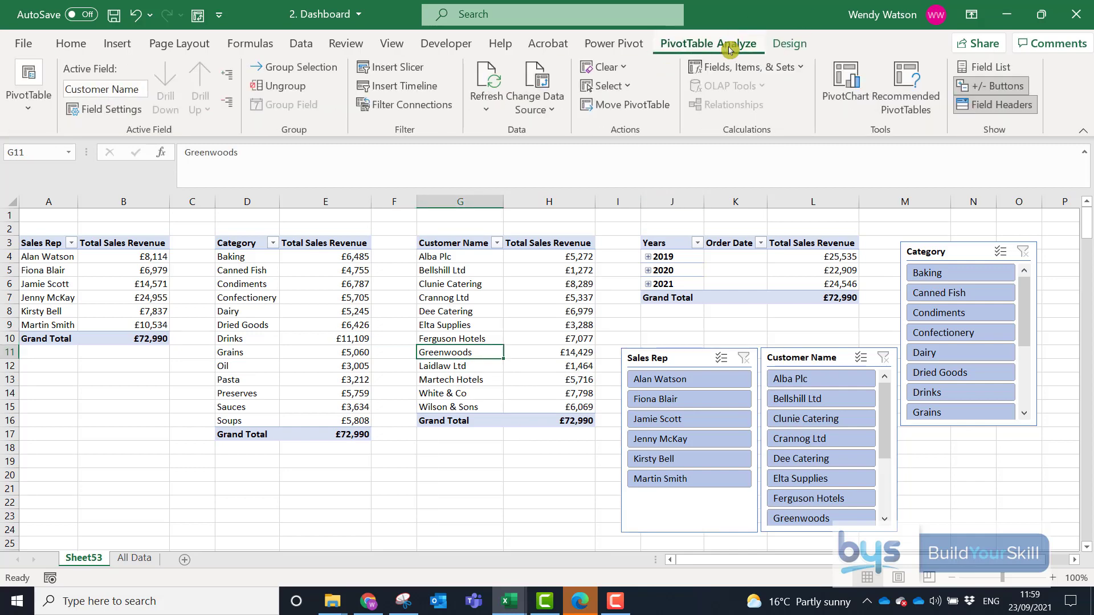
{"action": "left_click", "coordinate": [380, 87]}
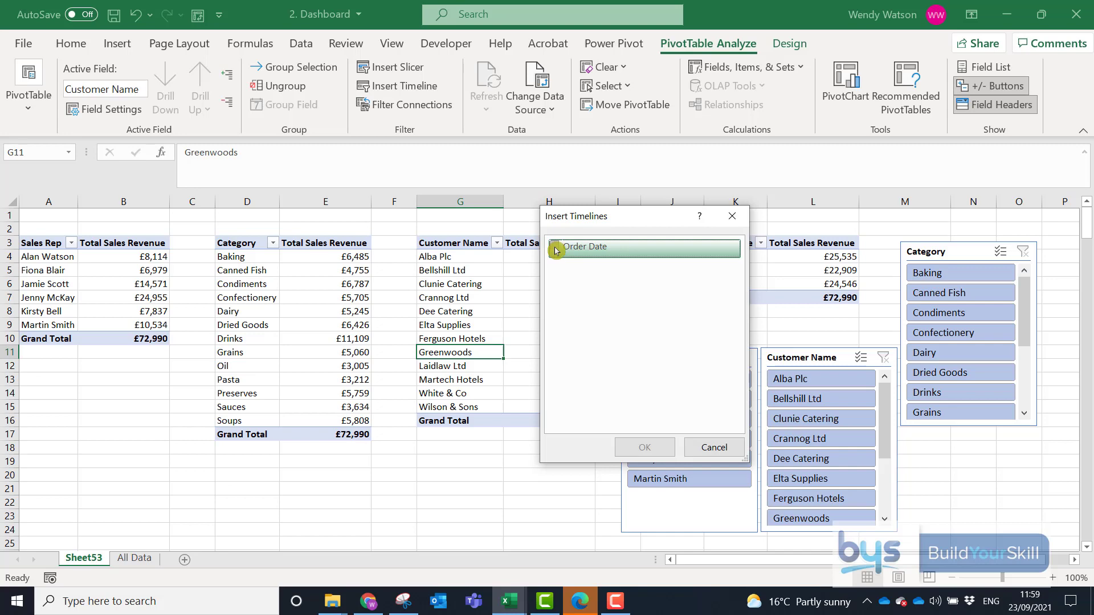
{"action": "left_click", "coordinate": [554, 251]}
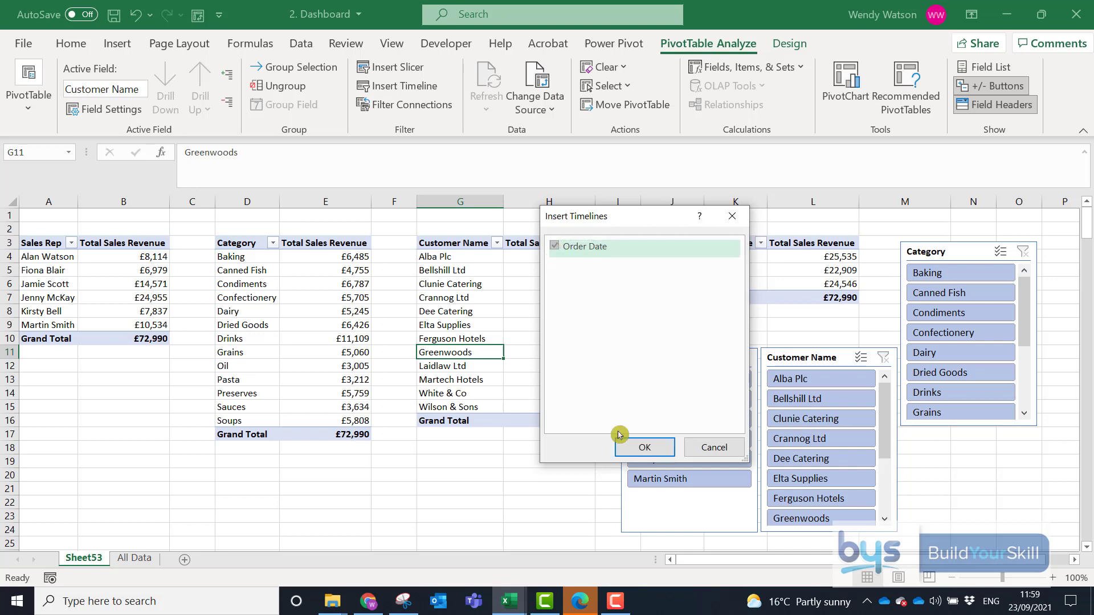
{"action": "left_click", "coordinate": [643, 446]}
{"action": "left_click_drag", "start_coordinate": [538, 350], "coordinate": [1007, 446]}
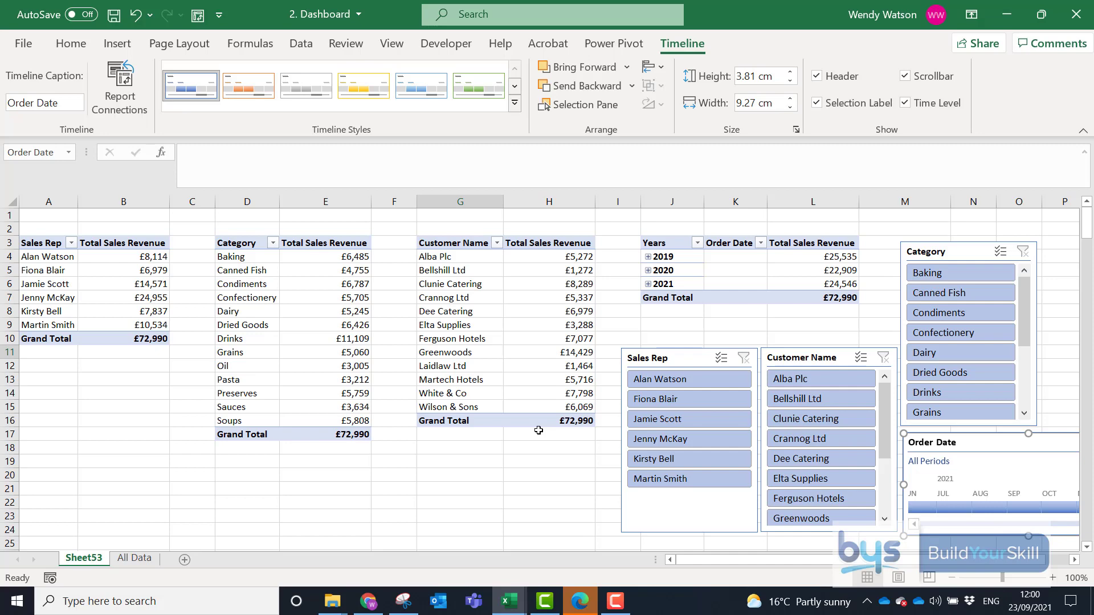
- Insert a Clustered Bar PivotChart based on the Sales Rep PivotTable
{"action": "left_click", "coordinate": [103, 262]}
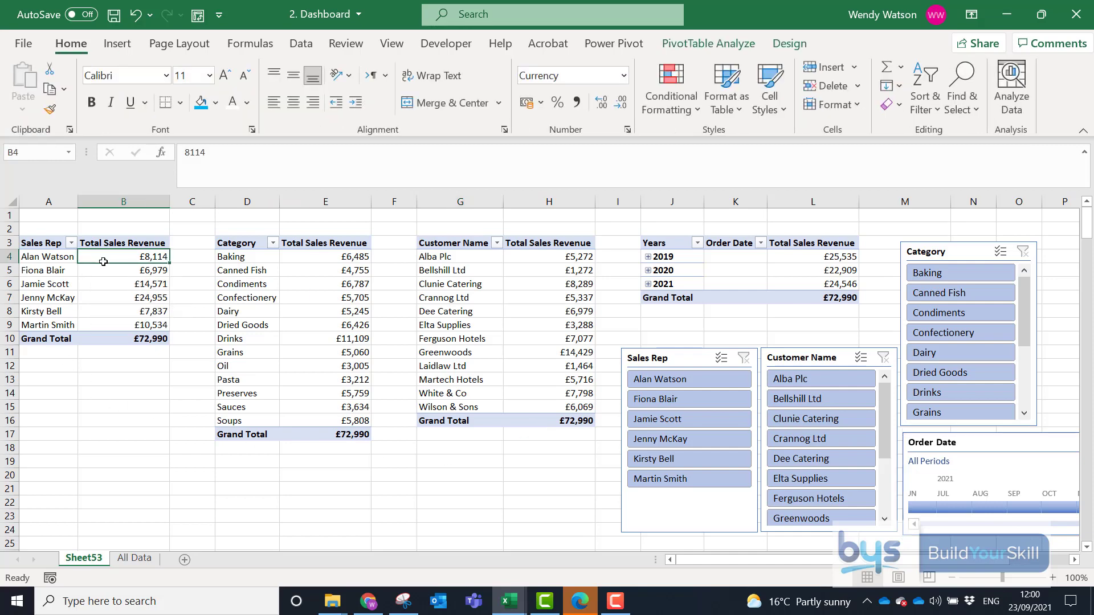
{"action": "left_click", "coordinate": [107, 50]}
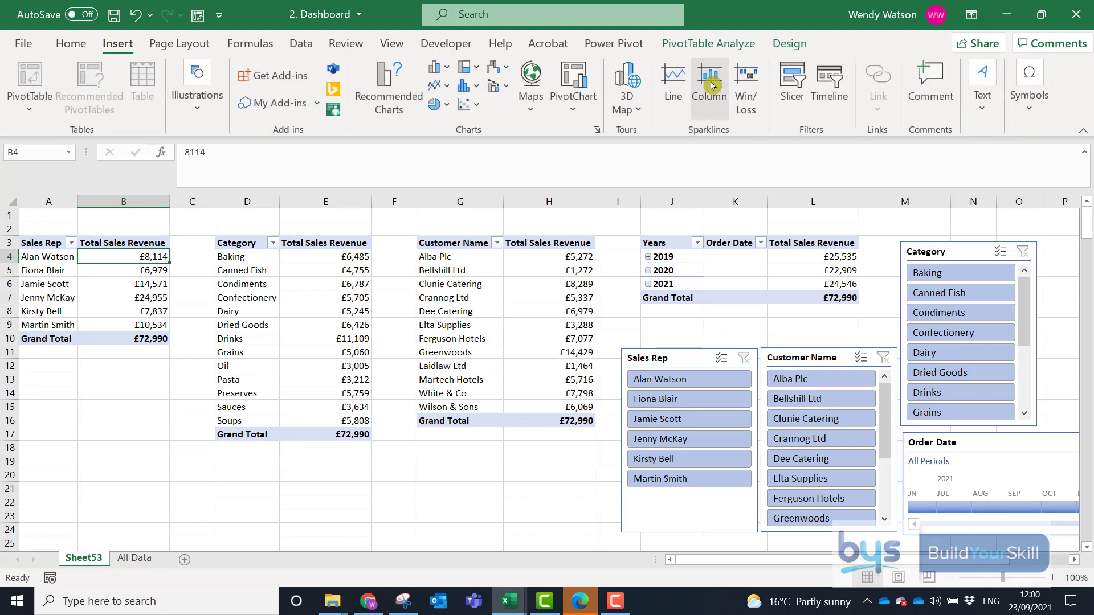
{"action": "left_click", "coordinate": [708, 50]}
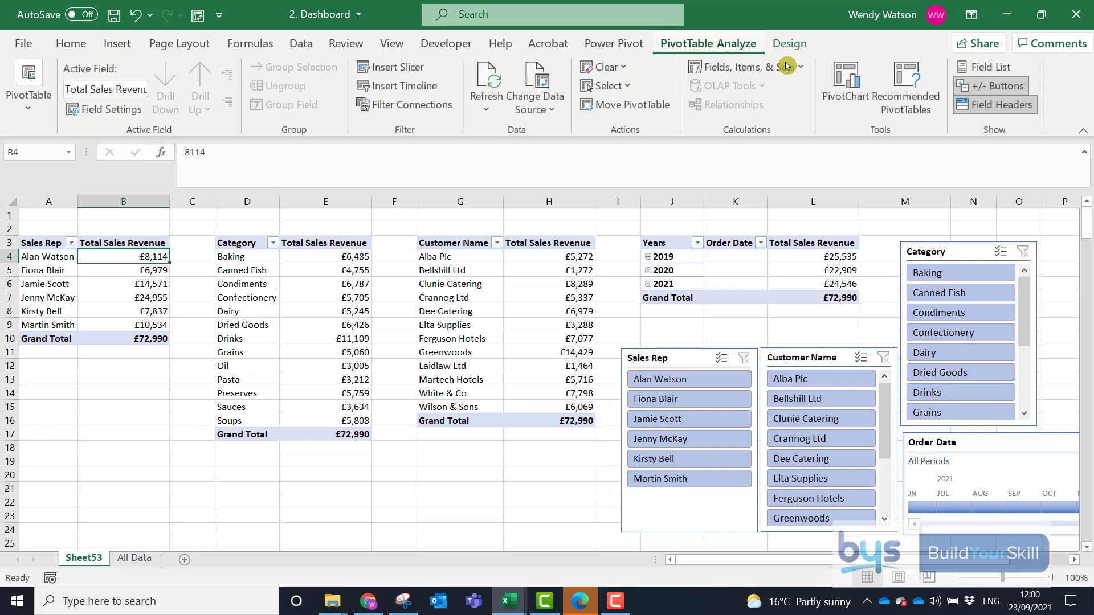
{"action": "left_click", "coordinate": [848, 86]}
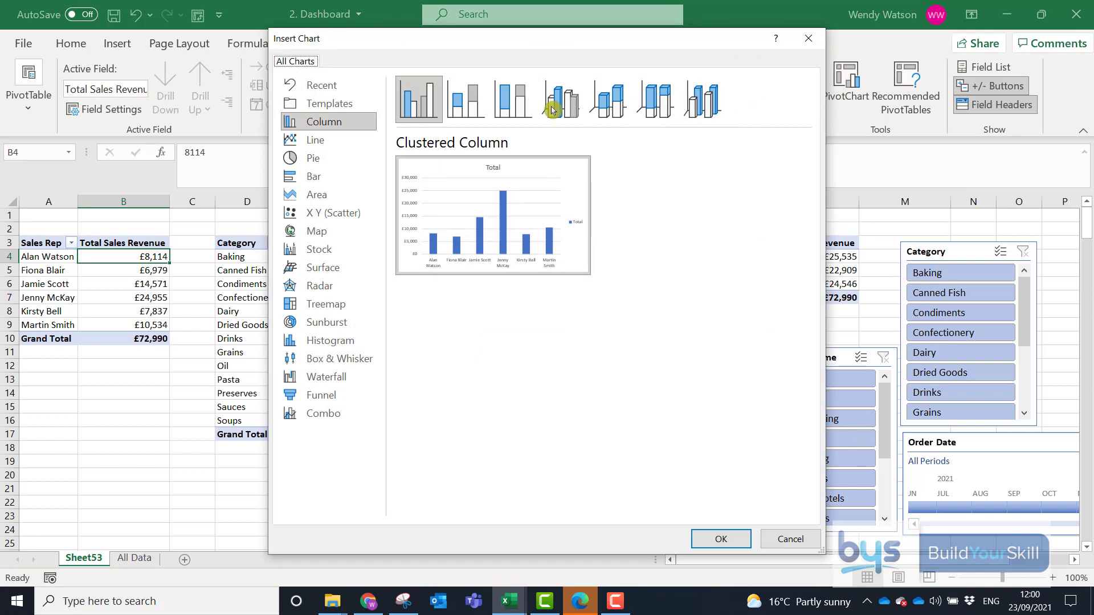
{"action": "left_click", "coordinate": [317, 178]}
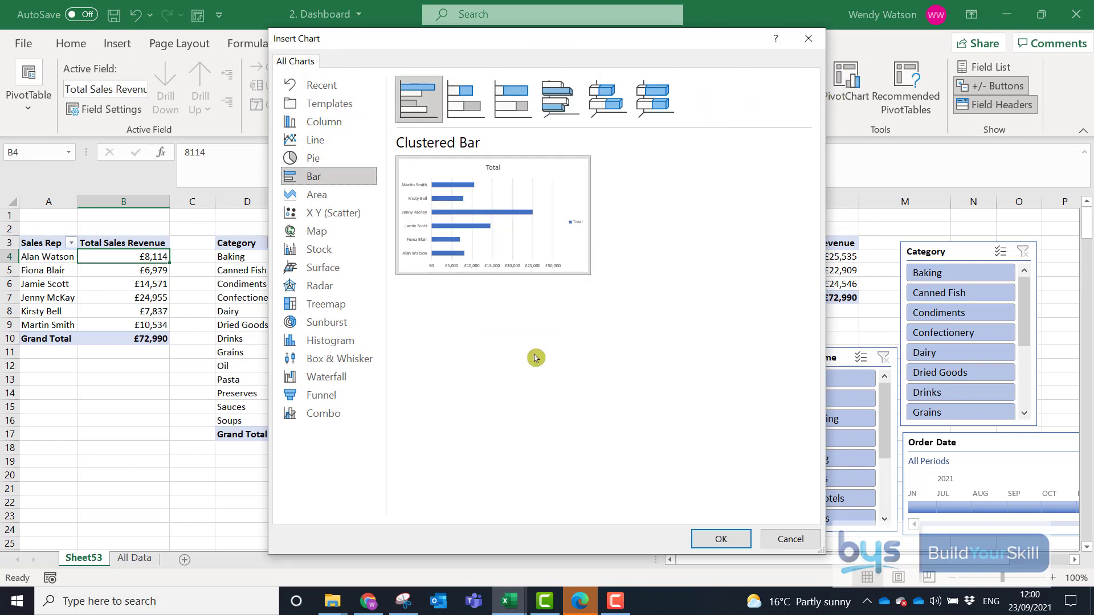
{"action": "left_click", "coordinate": [716, 541]}
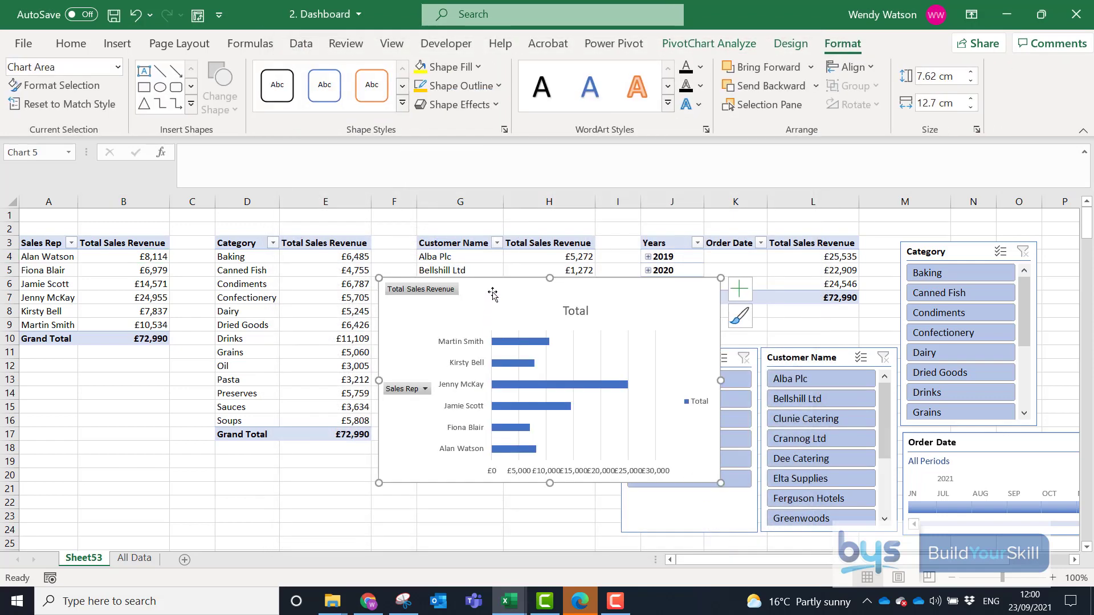
- Move the sales rep chart below the PivotTables, starting around row 18
{"action": "left_click_drag", "start_coordinate": [493, 292], "coordinate": [257, 339]}
{"action": "scroll", "coordinate": [277, 319], "scroll_direction": "down", "scroll_amount": 2}
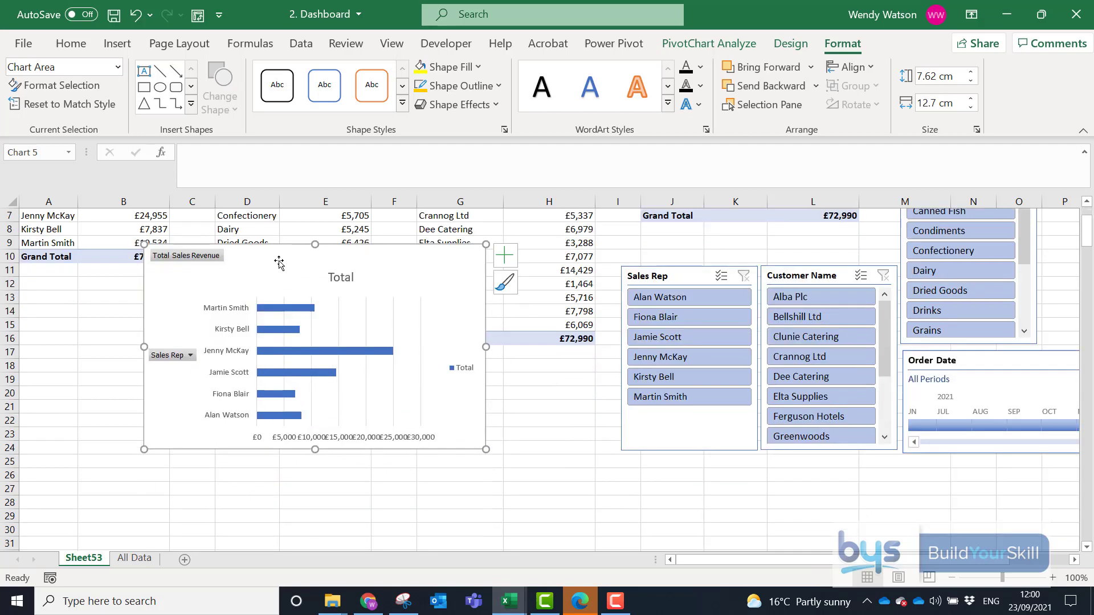
{"action": "left_click_drag", "start_coordinate": [278, 264], "coordinate": [195, 402]}
{"action": "scroll", "coordinate": [240, 354], "scroll_direction": "down", "scroll_amount": 1}
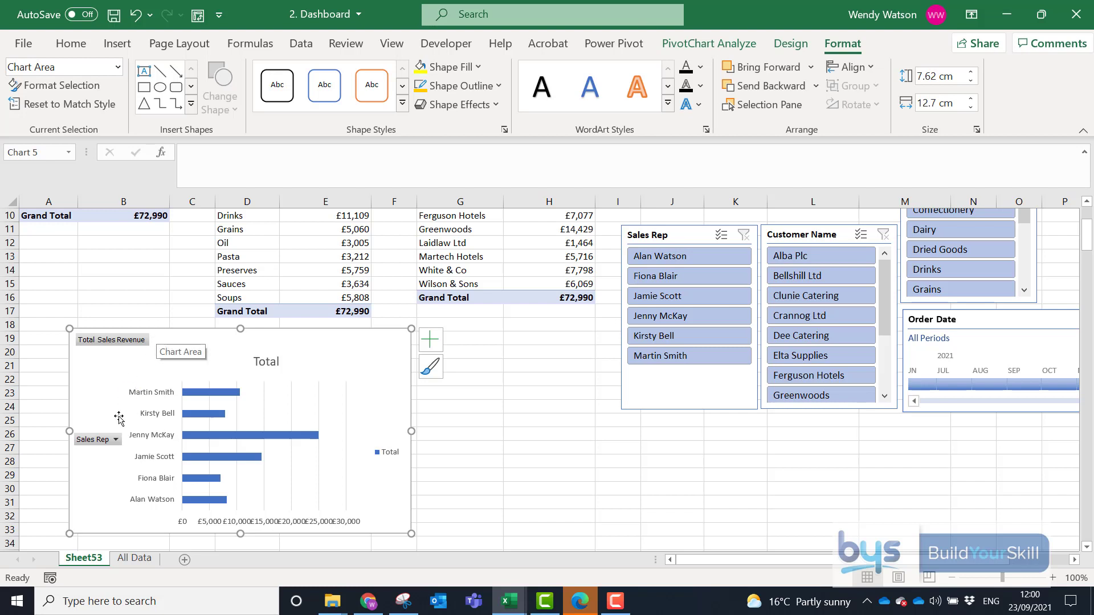
- Hide all field buttons on the sales rep chart and delete its legend
{"action": "left_click", "coordinate": [119, 444]}
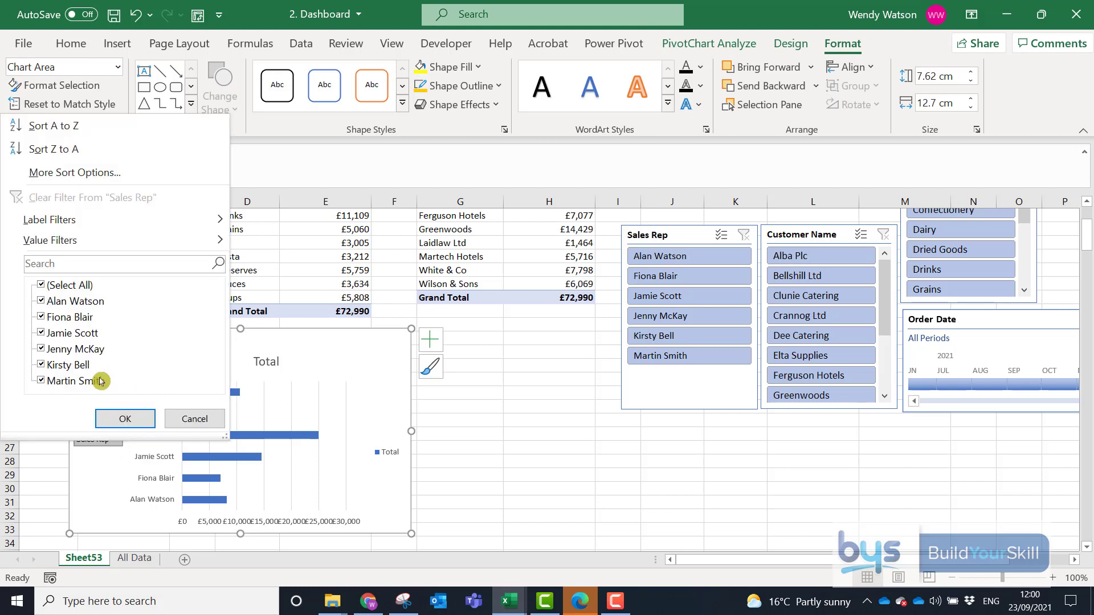
{"action": "left_click", "coordinate": [118, 422]}
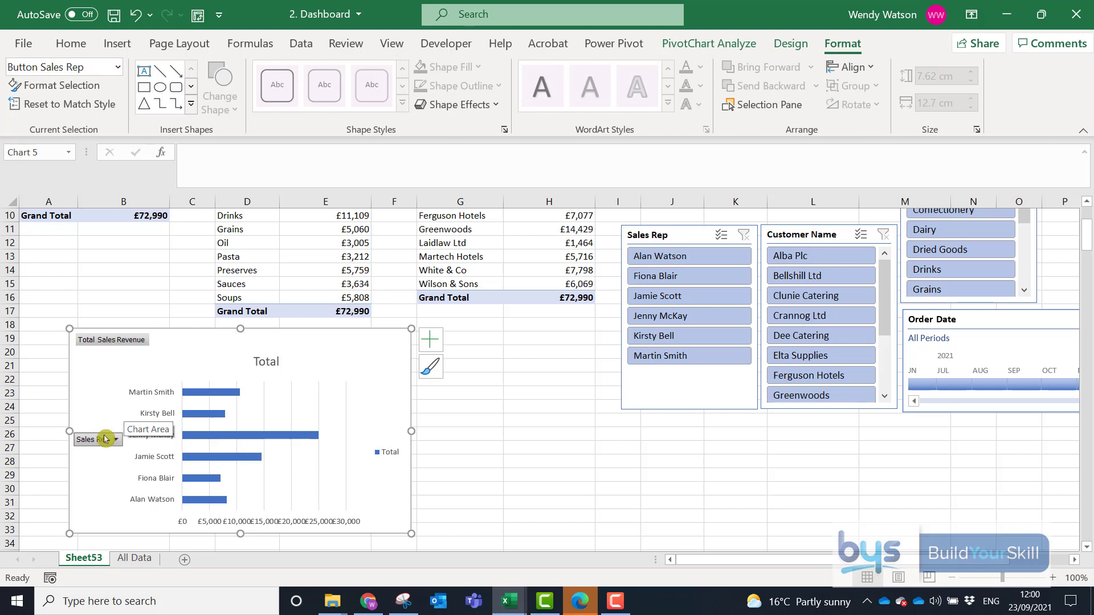
{"action": "right_click", "coordinate": [83, 437]}
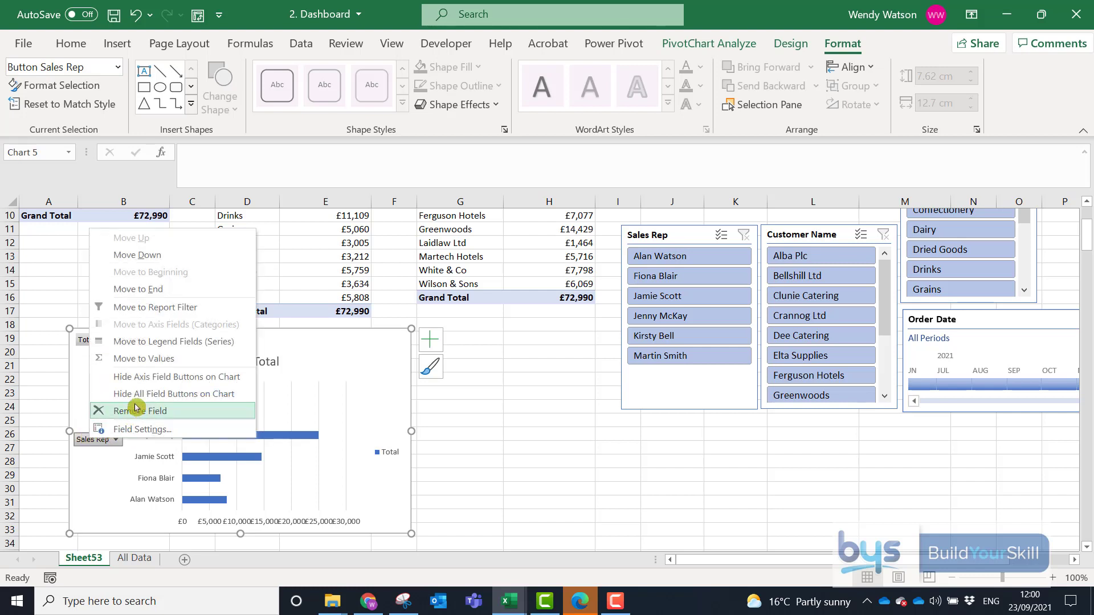
{"action": "left_click", "coordinate": [140, 394]}
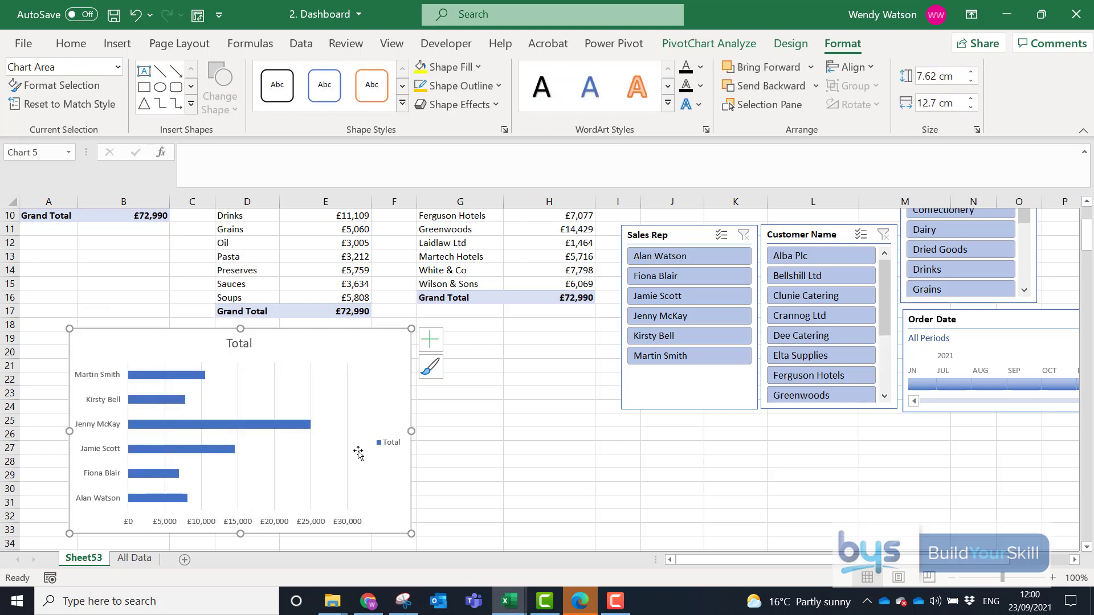
{"action": "left_click", "coordinate": [397, 445]}
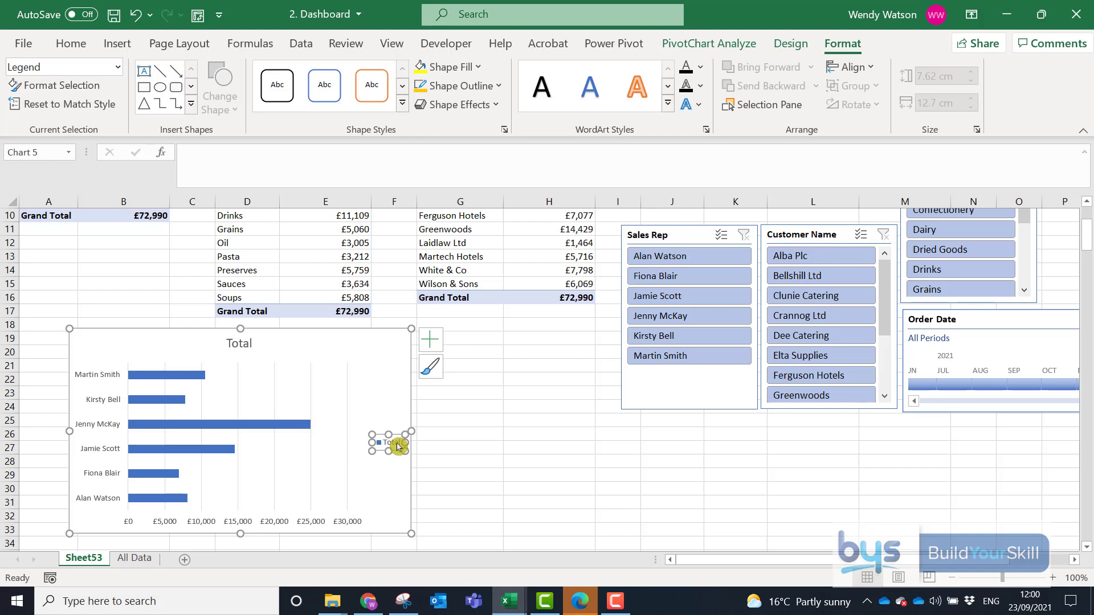
{"action": "key", "text": "Delete"}
- Set the chart title to "Revenue for Sales Reps" and shift the chart closer to the sheet's left edge, starting in column A
{"action": "left_click", "coordinate": [225, 344]}
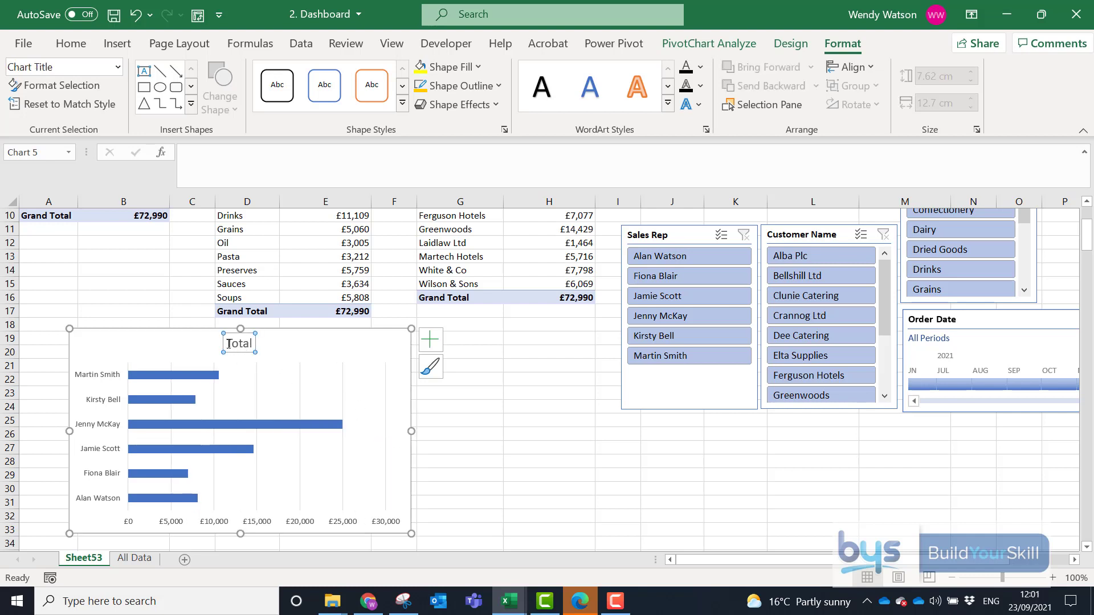
{"action": "double_click", "coordinate": [229, 345]}
{"action": "type", "text": "Re"}
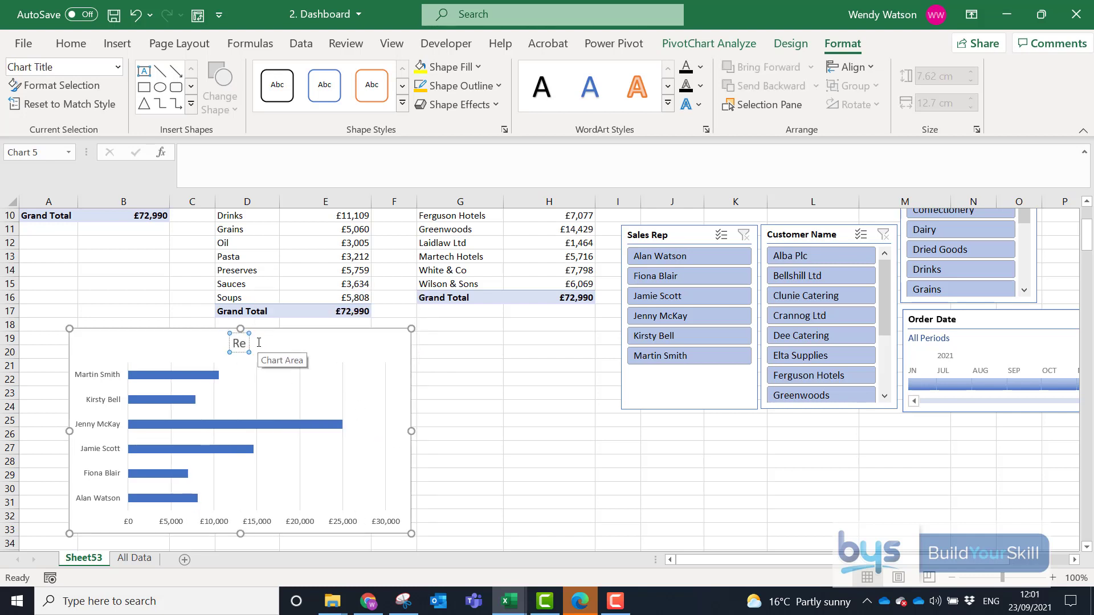
{"action": "type", "text": "venue for"}
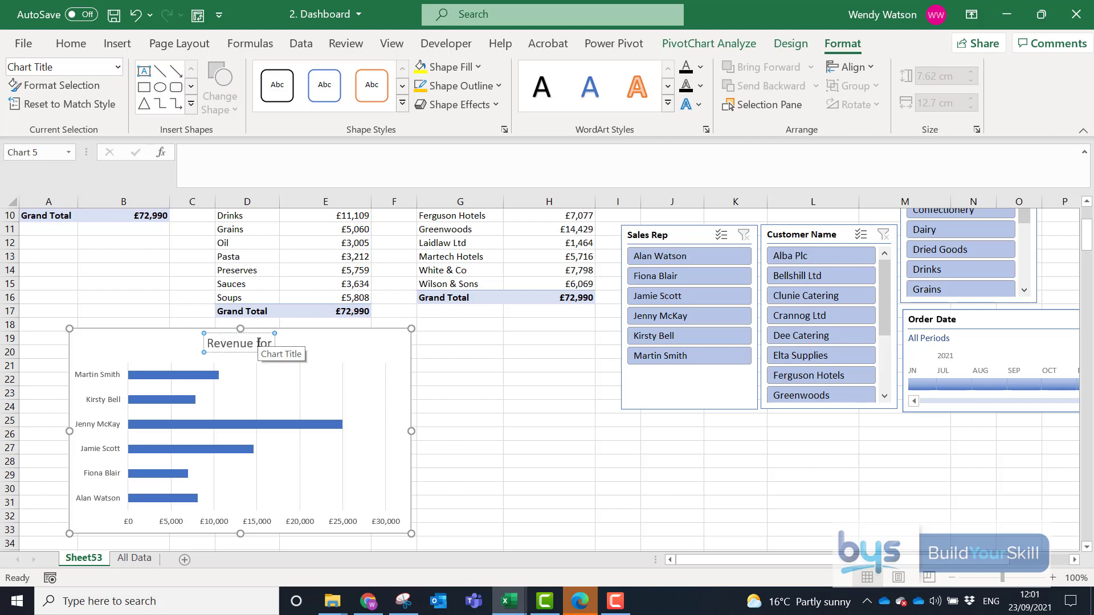
{"action": "type", "text": " Sales Reps"}
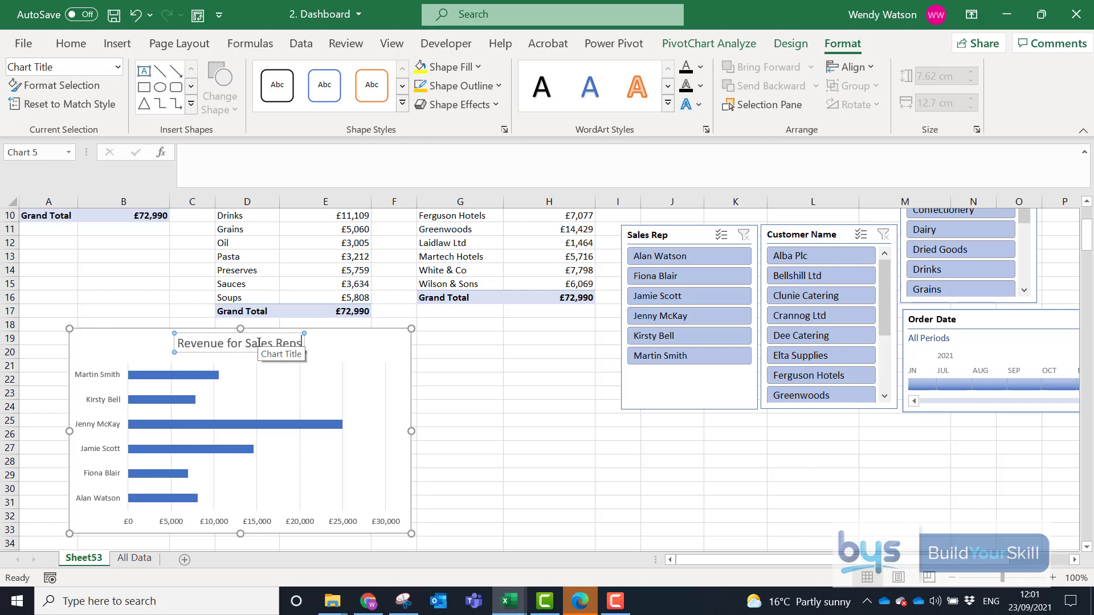
{"action": "left_click", "coordinate": [525, 392]}
{"action": "left_click_drag", "start_coordinate": [362, 342], "coordinate": [324, 348]}
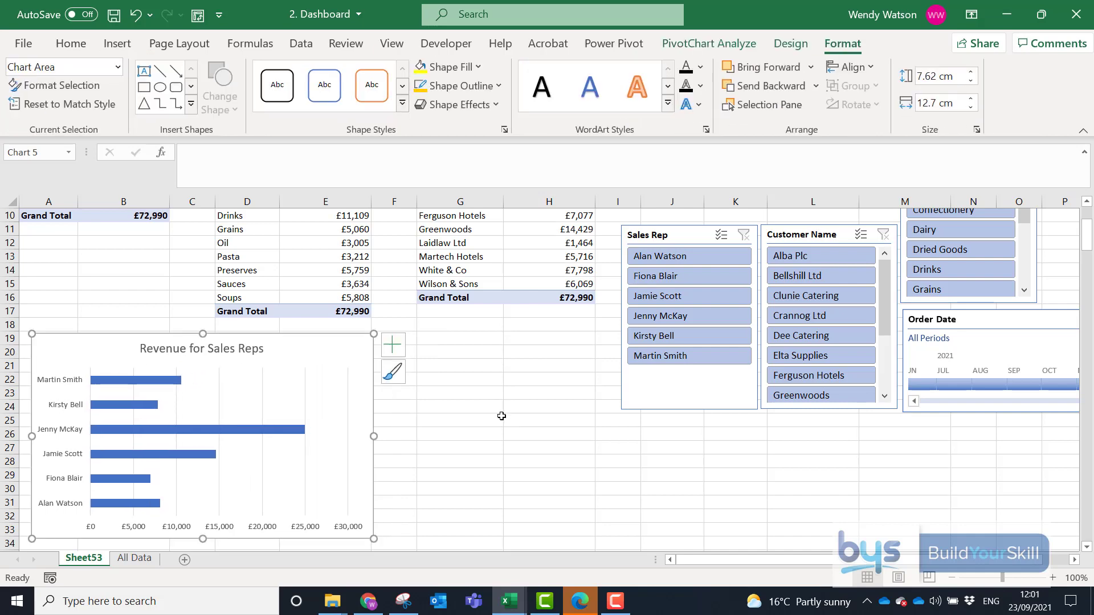
{"action": "scroll", "coordinate": [487, 418], "scroll_direction": "up", "scroll_amount": 3}
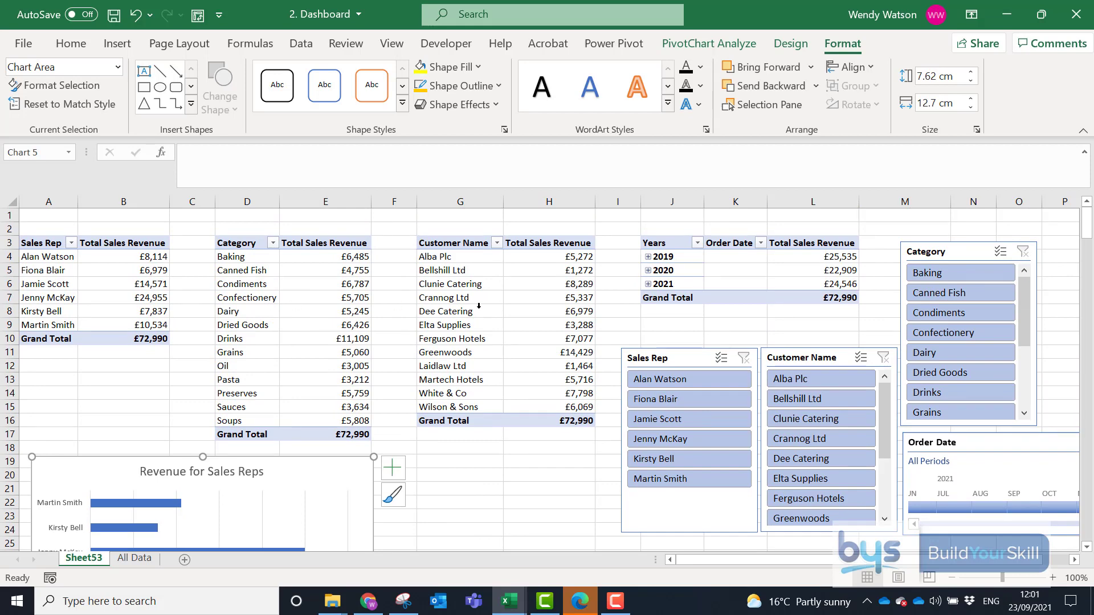
{"action": "scroll", "coordinate": [479, 306], "scroll_direction": "down", "scroll_amount": 4}
{"action": "left_click", "coordinate": [486, 531]}
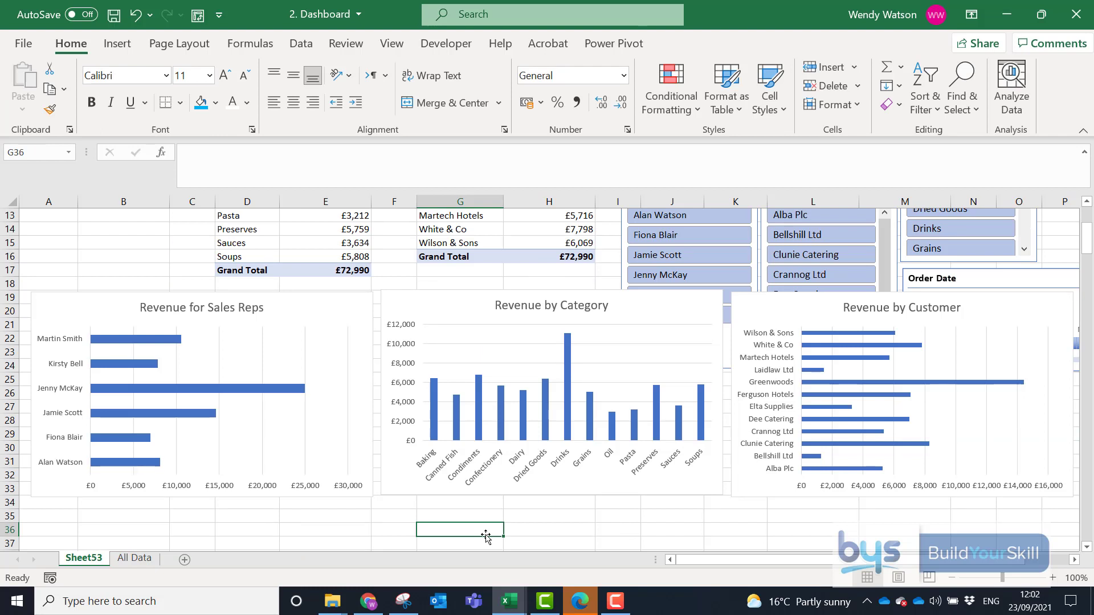
- Insert a Line PivotChart based on the Years and Order Date PivotTable
{"action": "scroll", "coordinate": [486, 536], "scroll_direction": "up", "scroll_amount": 4}
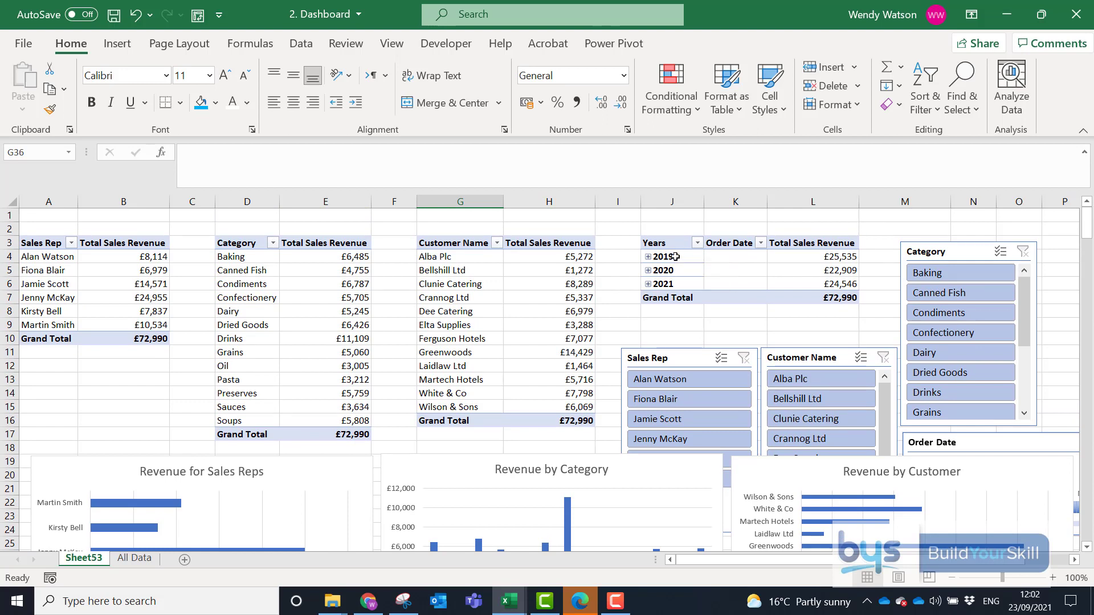
{"action": "left_click", "coordinate": [675, 257]}
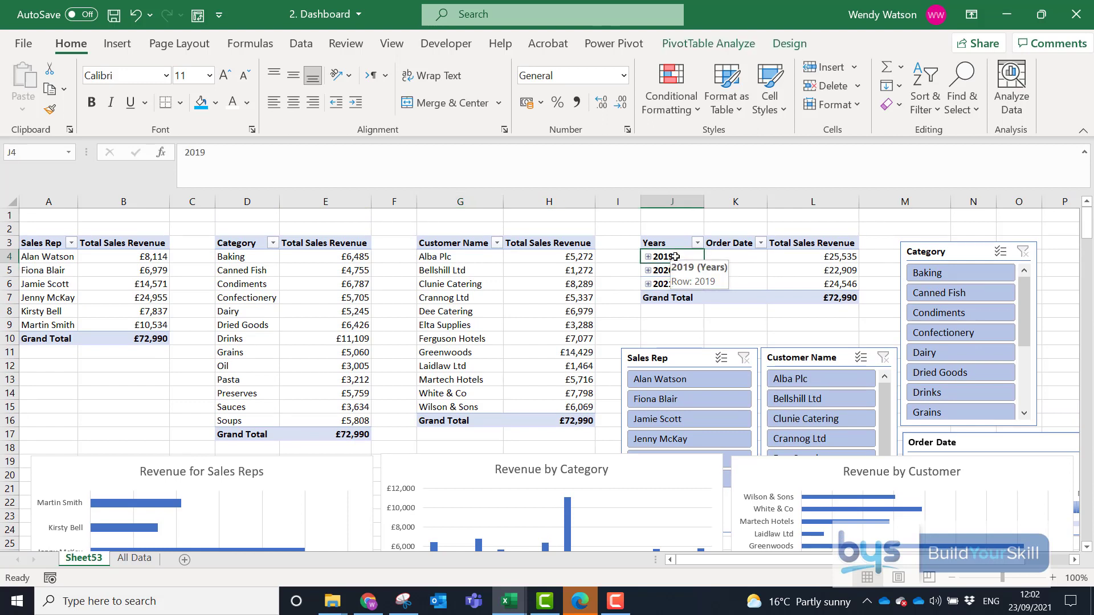
{"action": "left_click", "coordinate": [704, 48]}
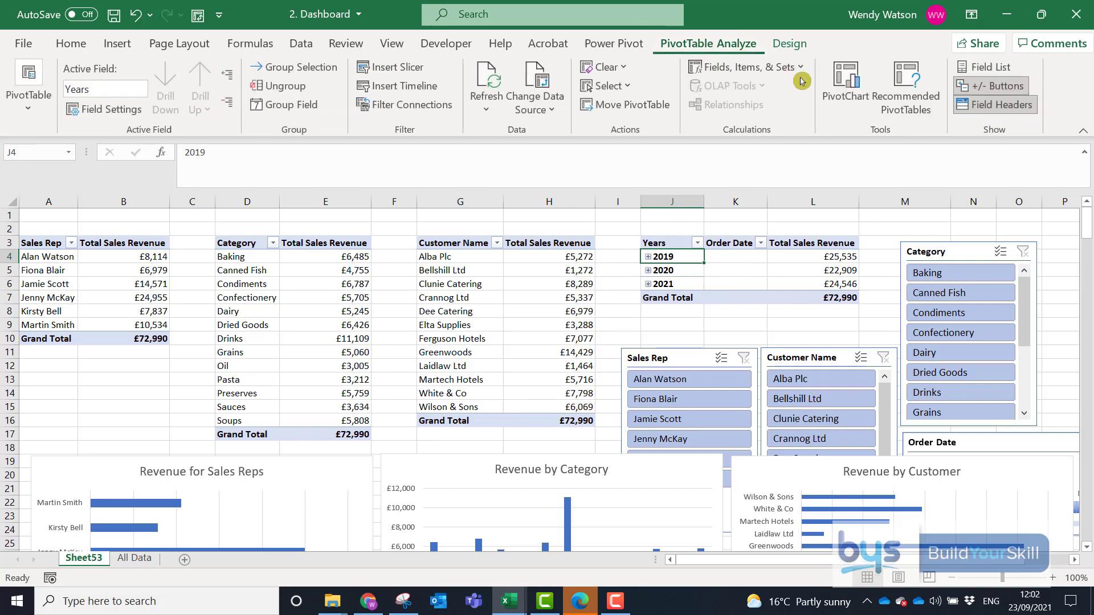
{"action": "left_click", "coordinate": [847, 86]}
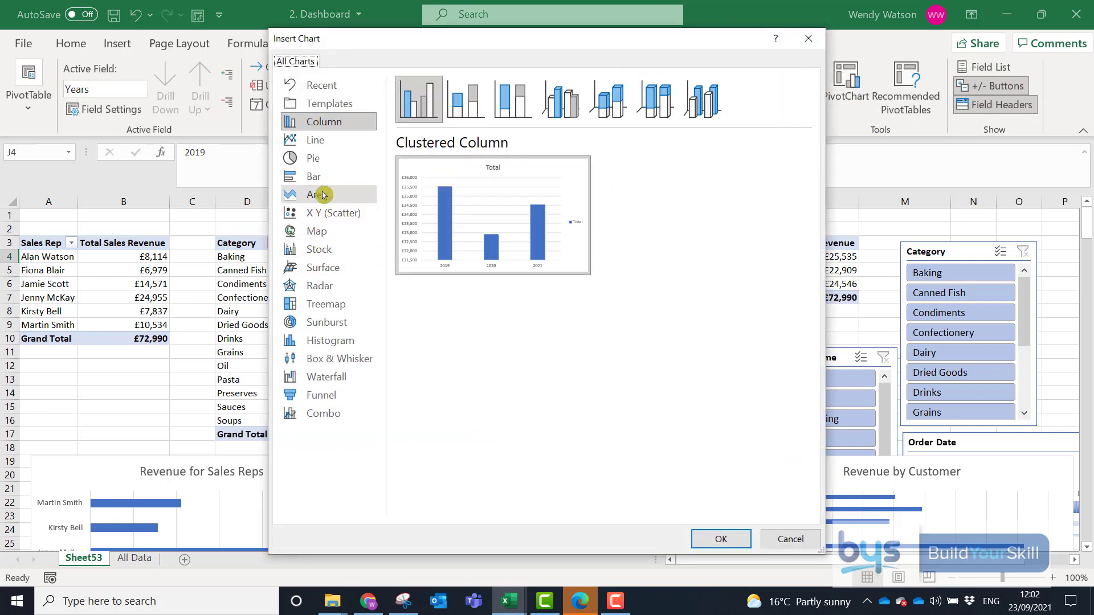
{"action": "left_click", "coordinate": [316, 141]}
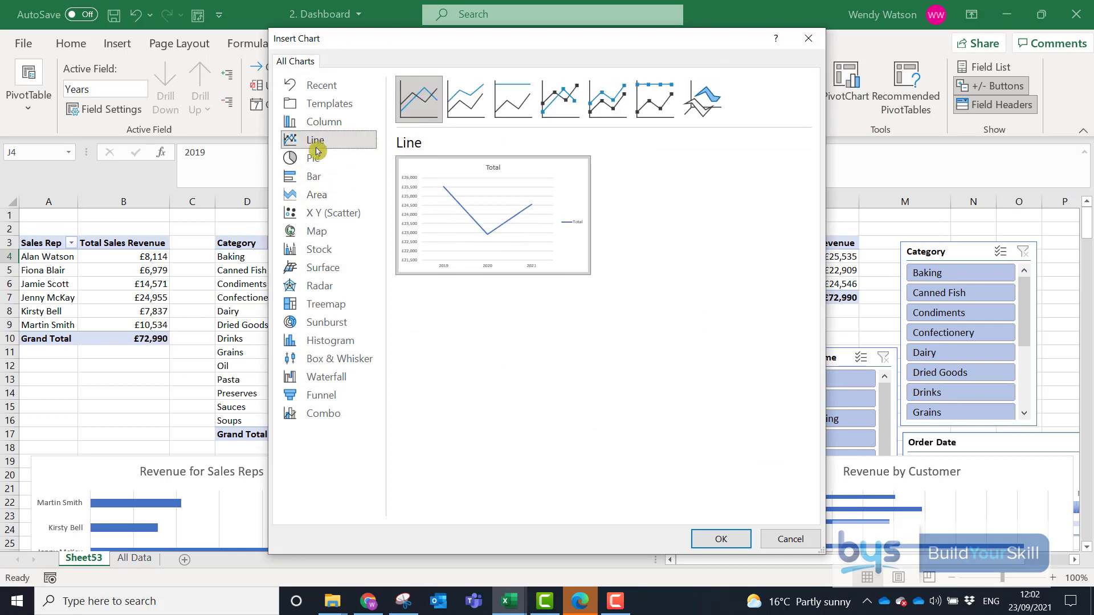
{"action": "left_click", "coordinate": [723, 538]}
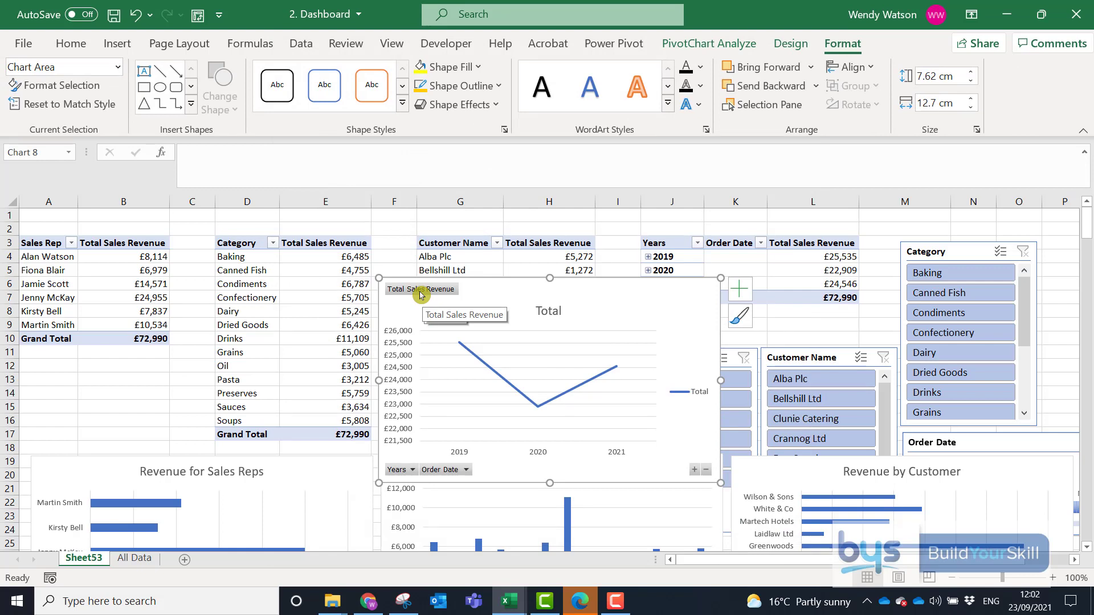
- Hide all field buttons on the yearly line chart and delete its legend
{"action": "right_click", "coordinate": [420, 294]}
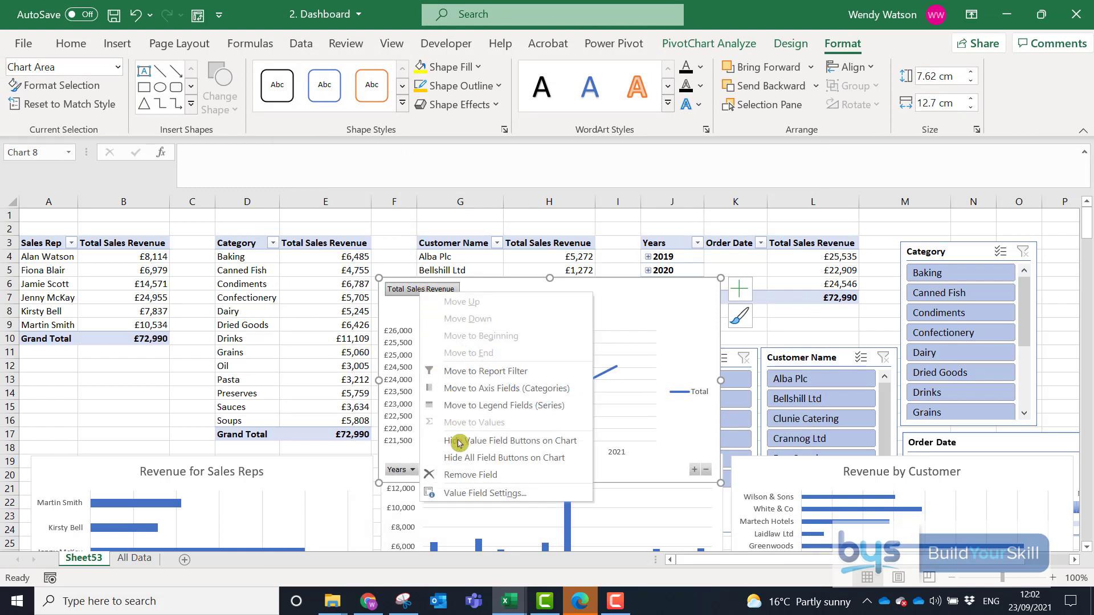
{"action": "left_click", "coordinate": [461, 457]}
{"action": "left_click", "coordinate": [677, 392]}
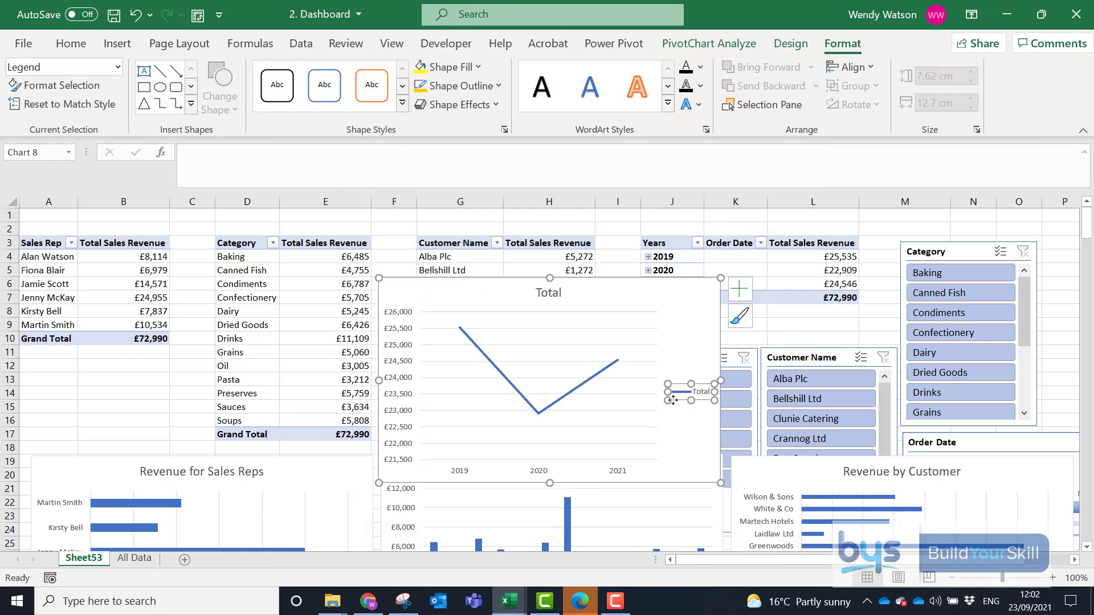
{"action": "key", "text": "Delete"}
- Set the line chart's title to "3 Year Revenue Comparison"
{"action": "left_click", "coordinate": [537, 295]}
{"action": "double_click", "coordinate": [537, 294]}
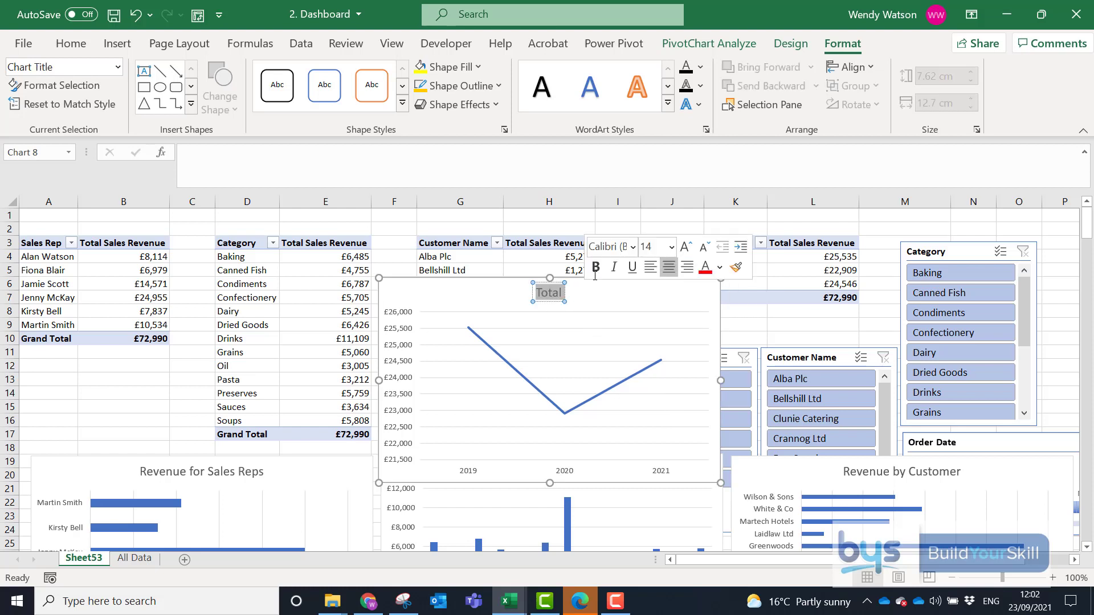
{"action": "type", "text": "3 U"}
{"action": "key", "text": "BackSpace"}
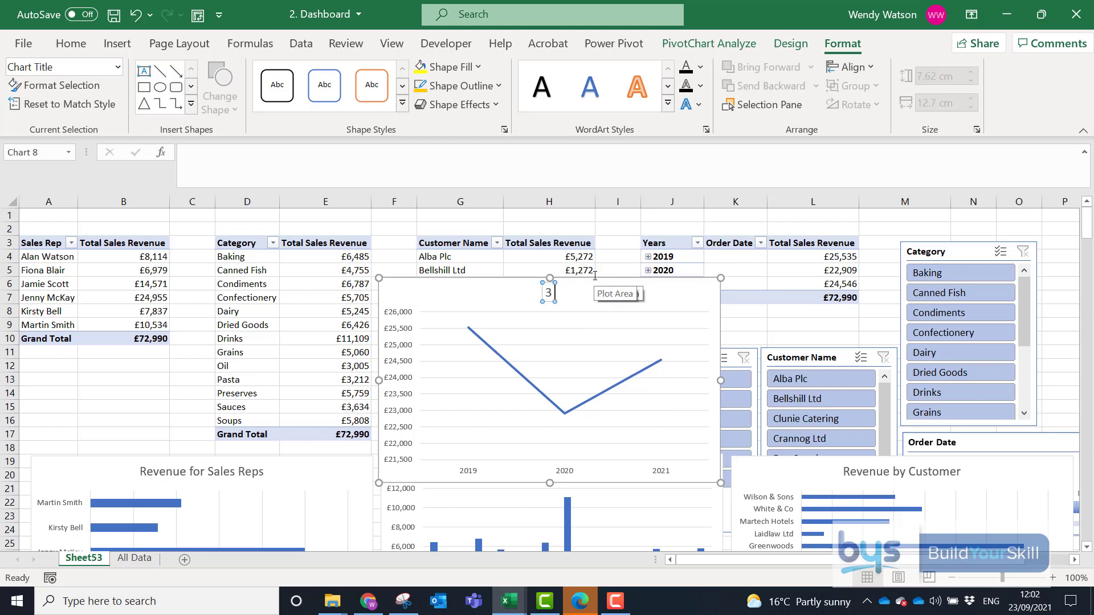
{"action": "type", "text": "Year Revenue"}
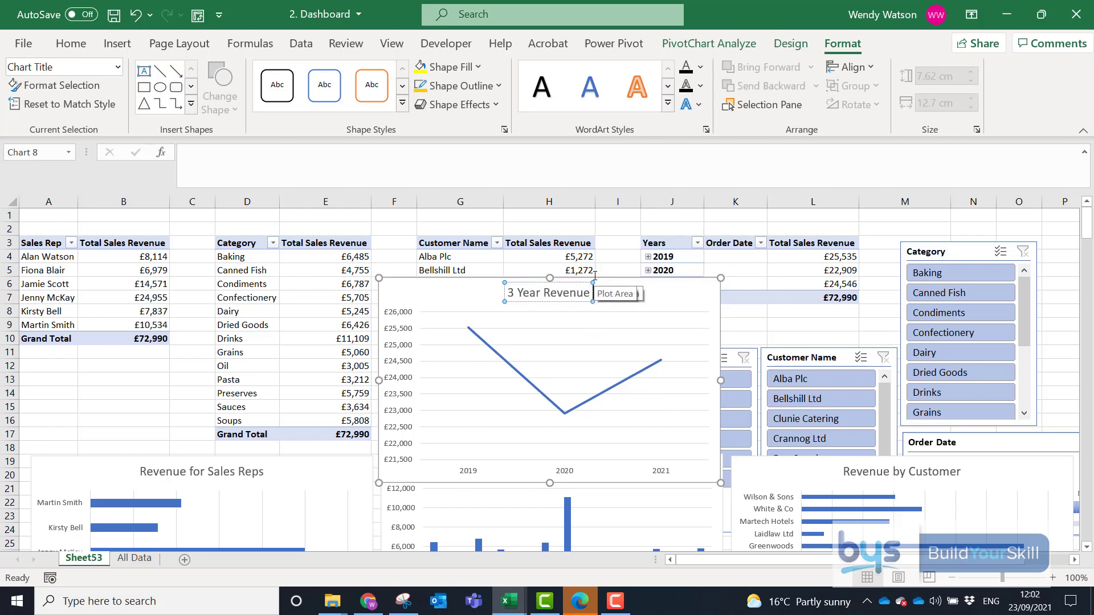
{"action": "type", "text": " Comparison"}
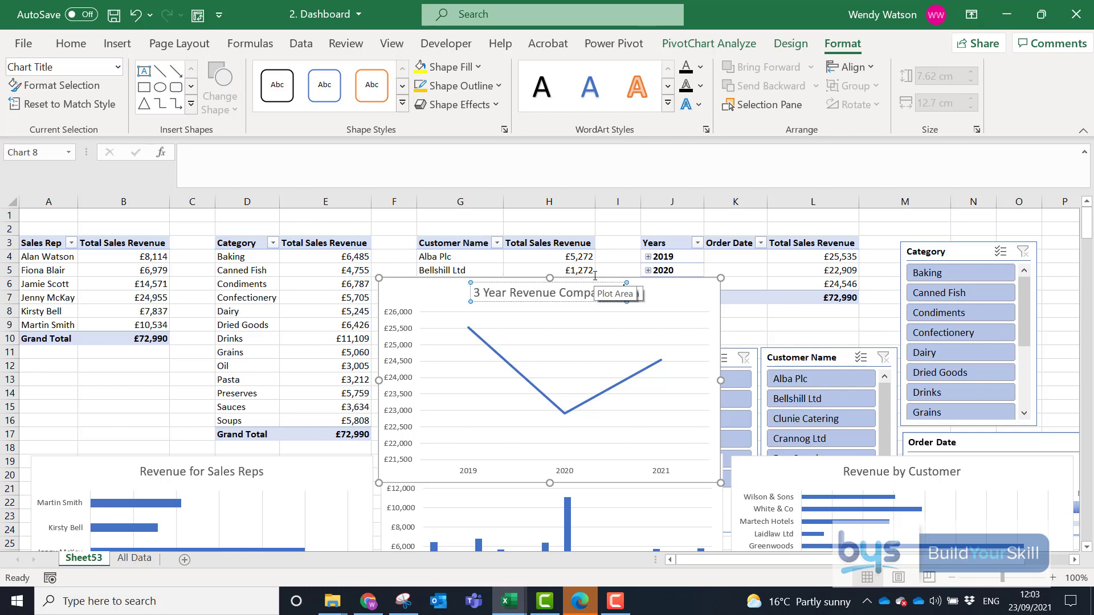
{"action": "left_click", "coordinate": [439, 296]}
- Move the 3 Year Revenue Comparison chart below the row of the three other revenue charts
{"action": "scroll", "coordinate": [671, 255], "scroll_direction": "down", "scroll_amount": 2}
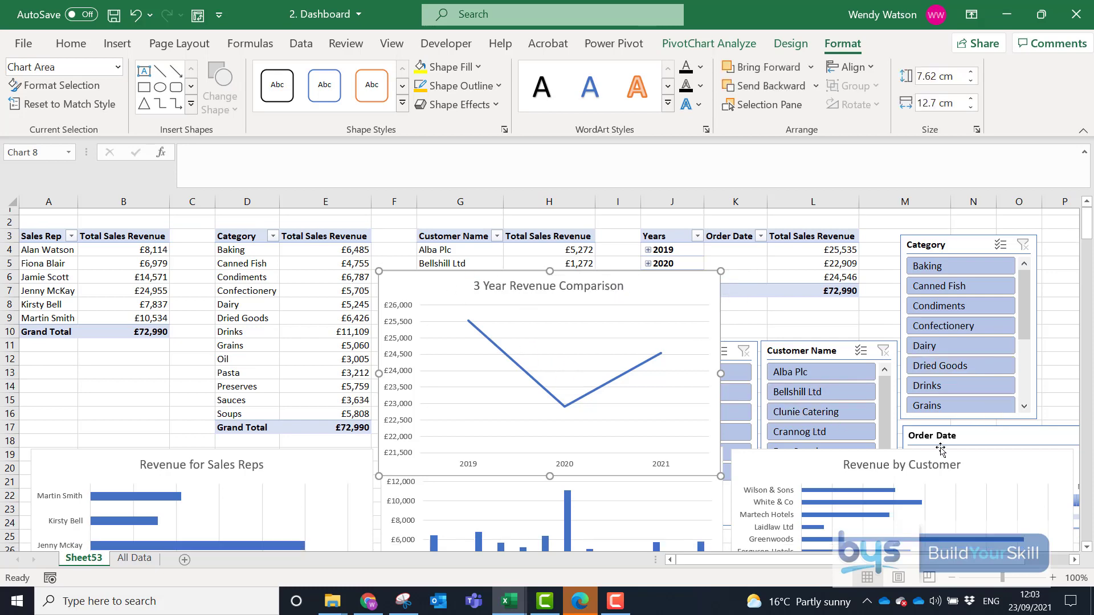
{"action": "scroll", "coordinate": [671, 254], "scroll_direction": "up", "scroll_amount": 1}
{"action": "left_click_drag", "start_coordinate": [672, 255], "coordinate": [638, 385]}
{"action": "scroll", "coordinate": [637, 314], "scroll_direction": "down", "scroll_amount": 3}
{"action": "left_click_drag", "start_coordinate": [621, 254], "coordinate": [650, 391]}
{"action": "scroll", "coordinate": [650, 384], "scroll_direction": "down", "scroll_amount": 3}
{"action": "left_click_drag", "start_coordinate": [651, 269], "coordinate": [673, 401]}
{"action": "scroll", "coordinate": [854, 481], "scroll_direction": "up", "scroll_amount": 7}
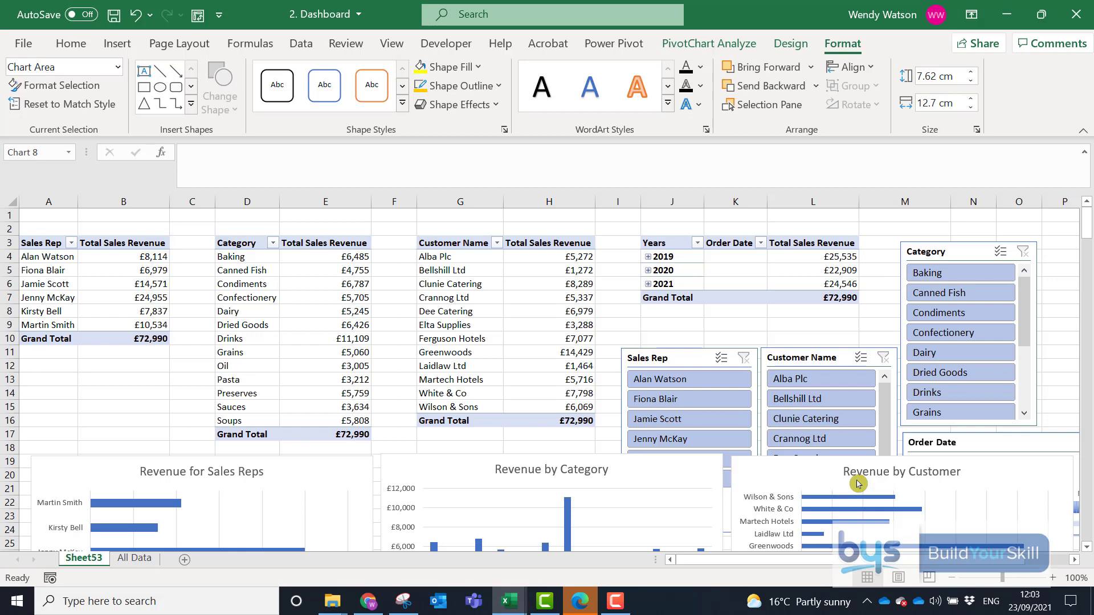
- Switch to the Dashboard Example workbook, filter its Sales Rep slicer to the third rep and examine how the charts respond
{"action": "mouse_move", "coordinate": [506, 599]}
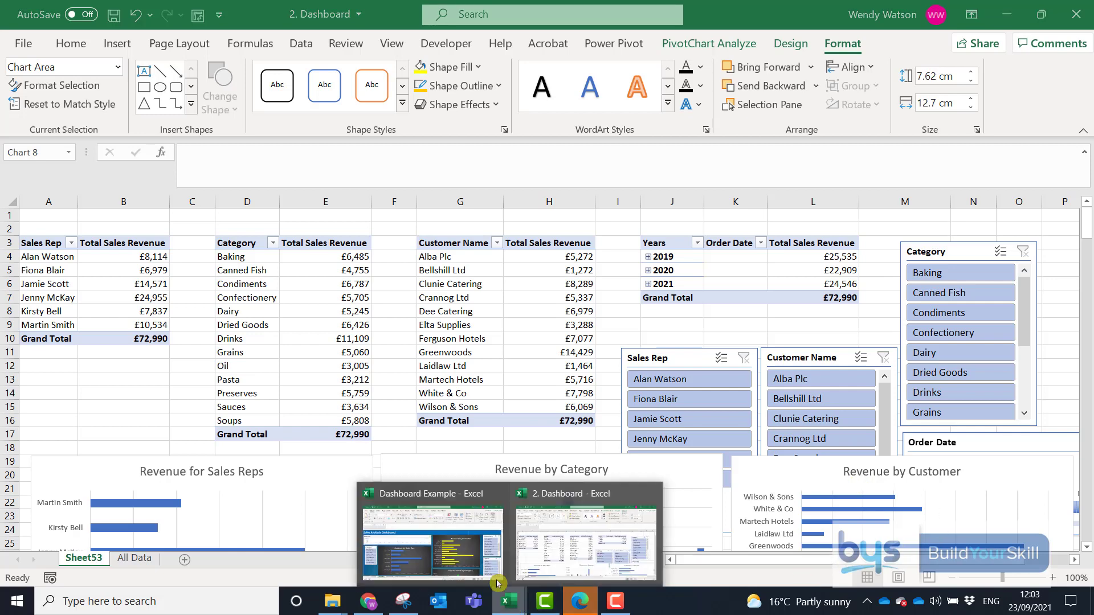
{"action": "left_click", "coordinate": [497, 581]}
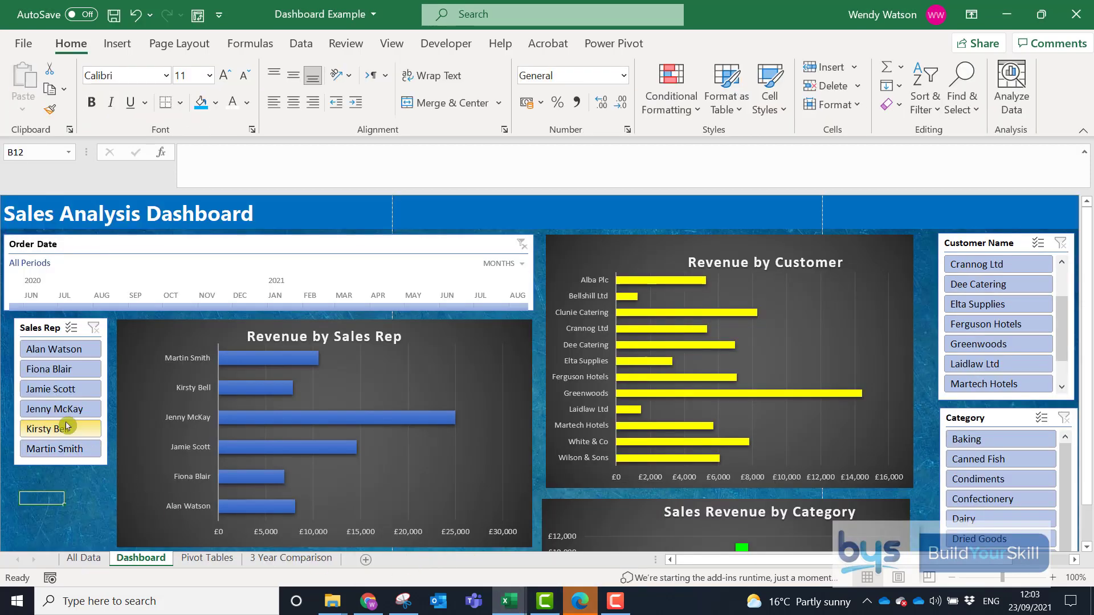
{"action": "left_click", "coordinate": [60, 388]}
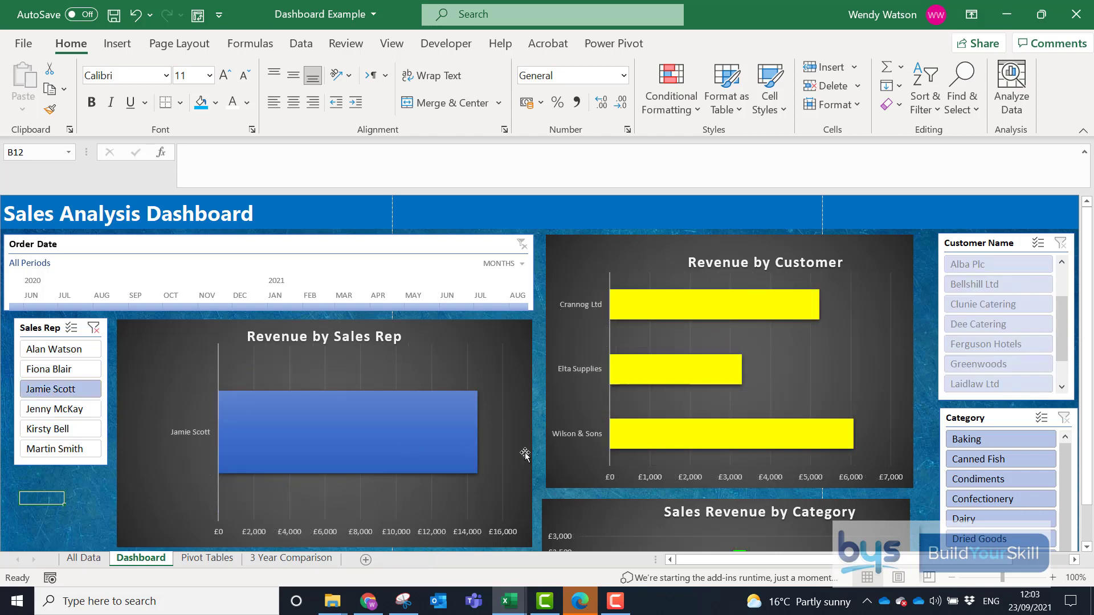
{"action": "scroll", "coordinate": [559, 436], "scroll_direction": "down", "scroll_amount": 3}
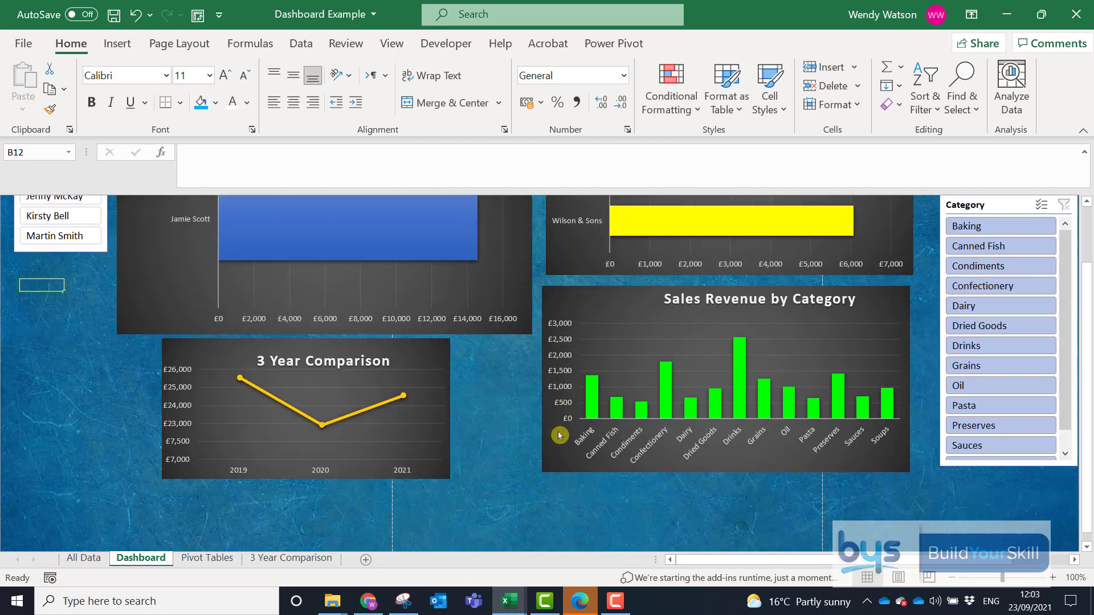
{"action": "scroll", "coordinate": [558, 436], "scroll_direction": "up", "scroll_amount": 3}
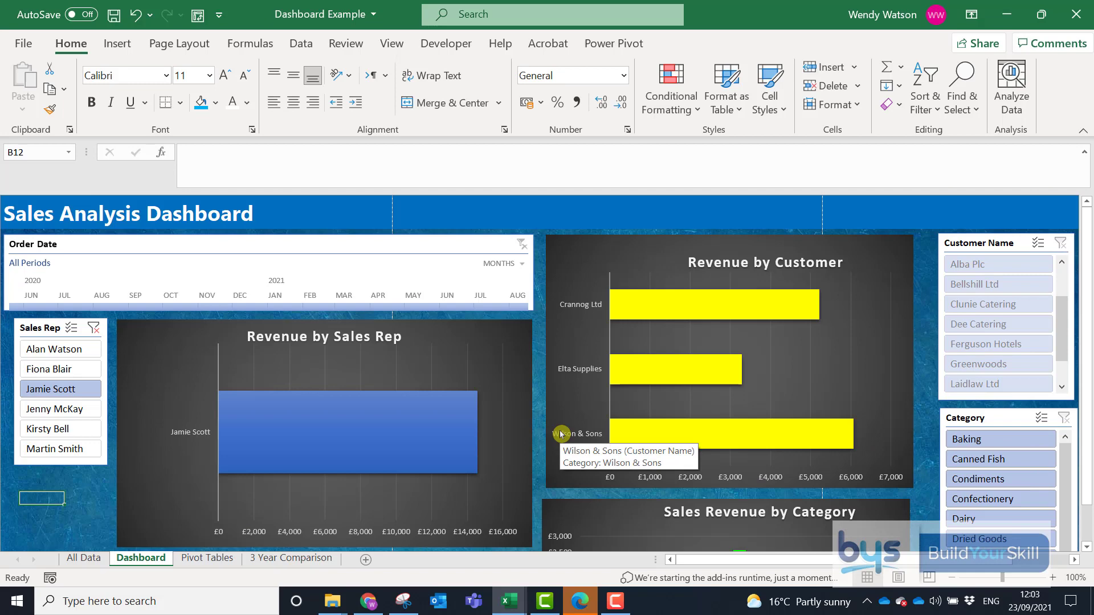
- Back in the 2. Dashboard workbook, connect the Sales Rep PivotTable to the Category, Customer Name, Order Date and Sales Rep filters
{"action": "mouse_move", "coordinate": [513, 603]}
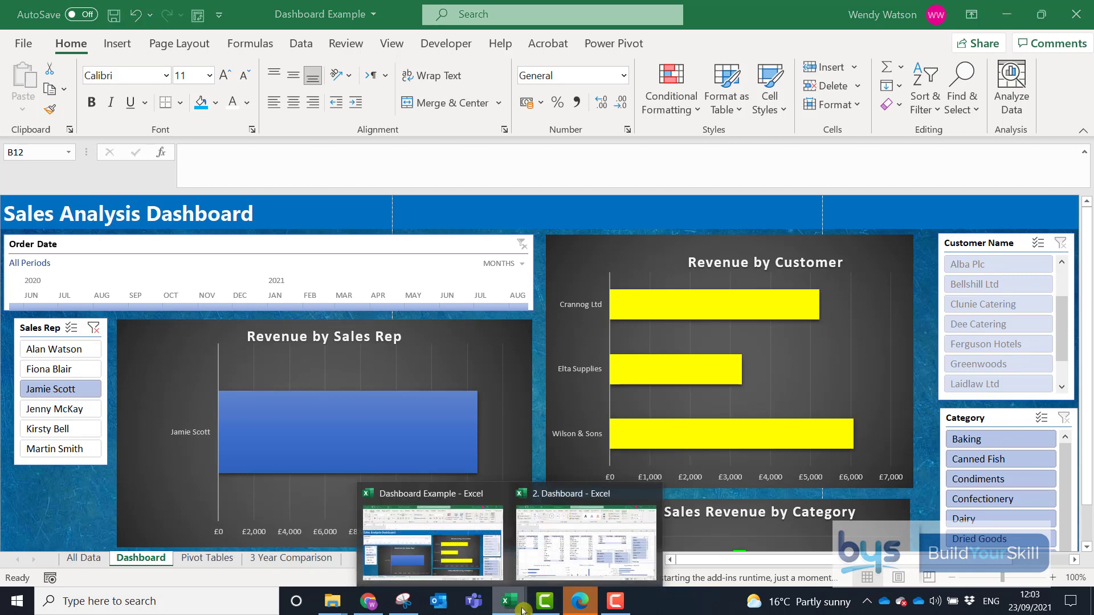
{"action": "left_click", "coordinate": [549, 567]}
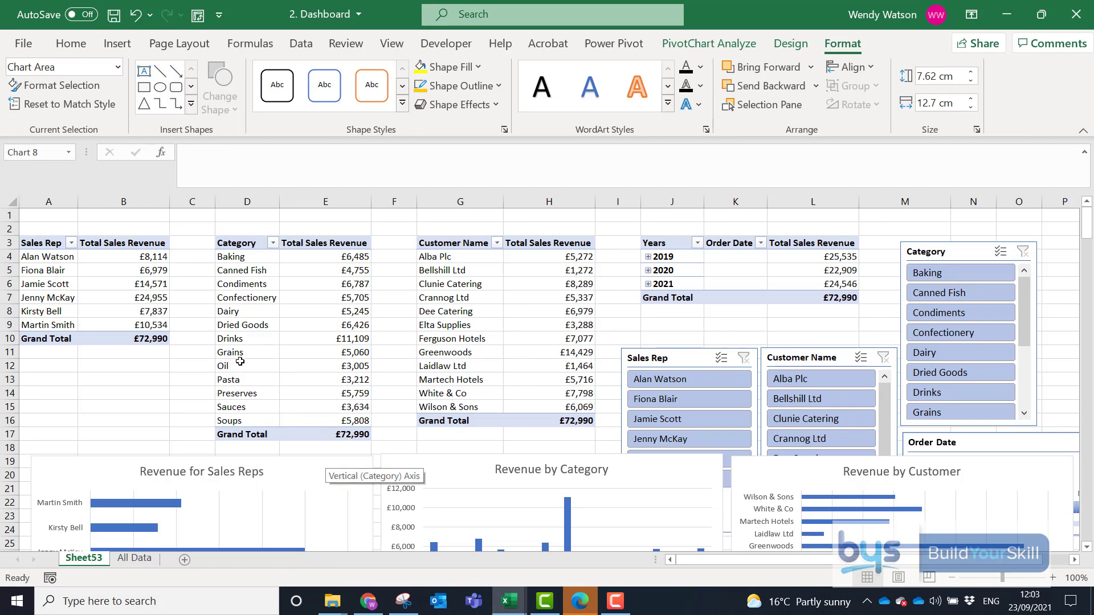
{"action": "left_click", "coordinate": [97, 298]}
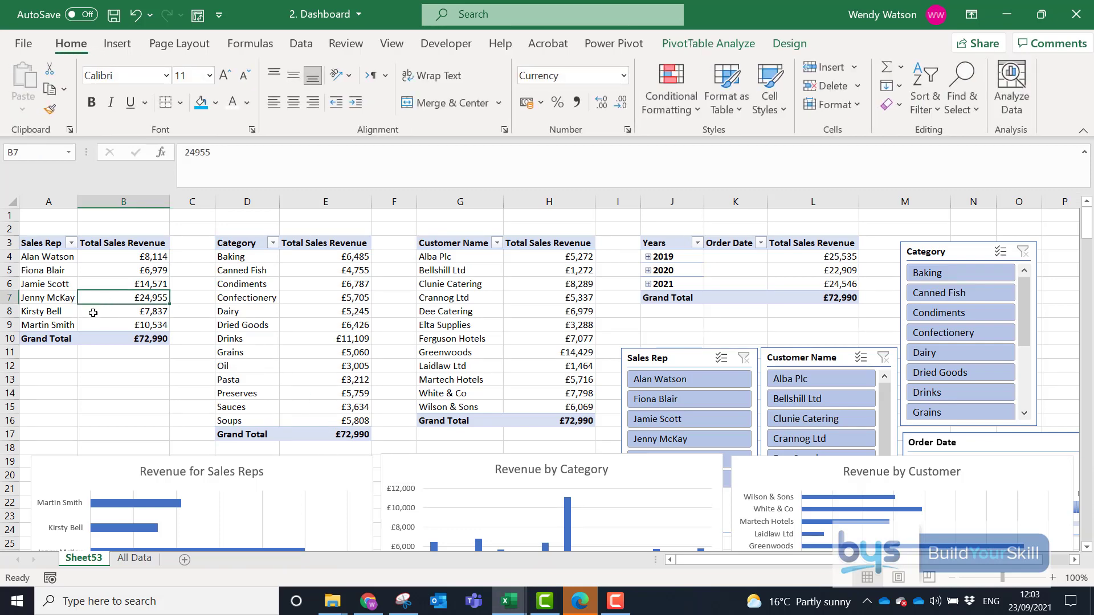
{"action": "left_click", "coordinate": [719, 43]}
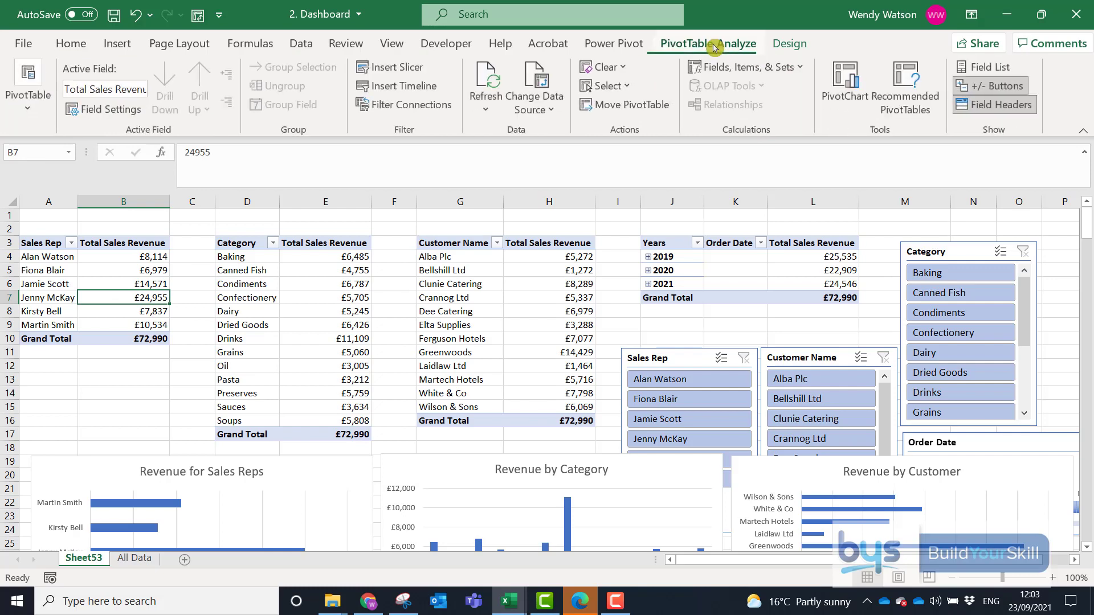
{"action": "left_click", "coordinate": [389, 114]}
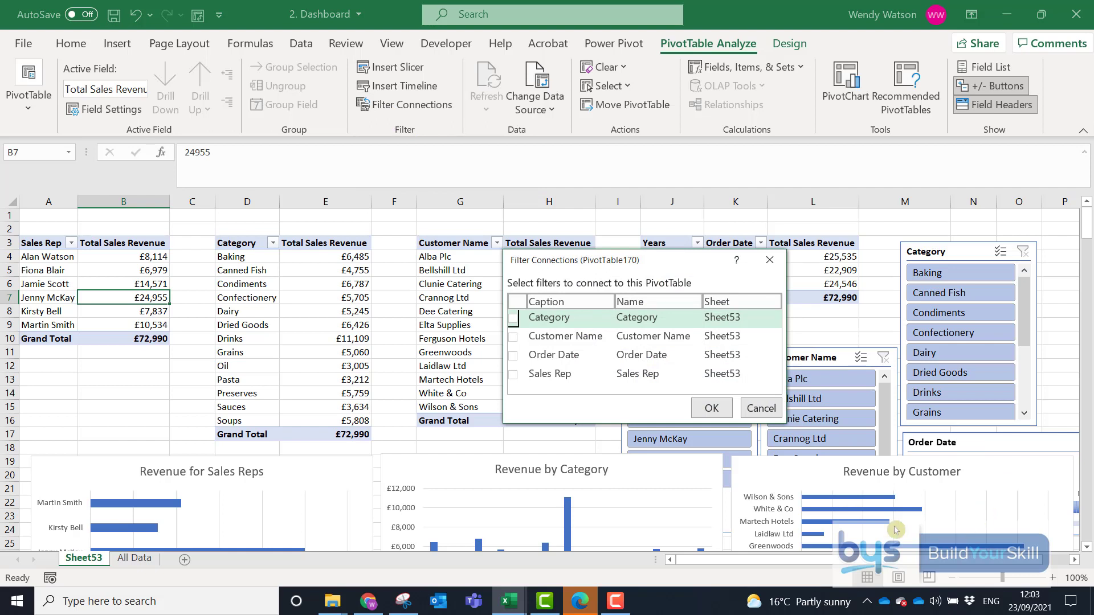
{"action": "left_click", "coordinate": [513, 318]}
{"action": "left_click", "coordinate": [512, 337]}
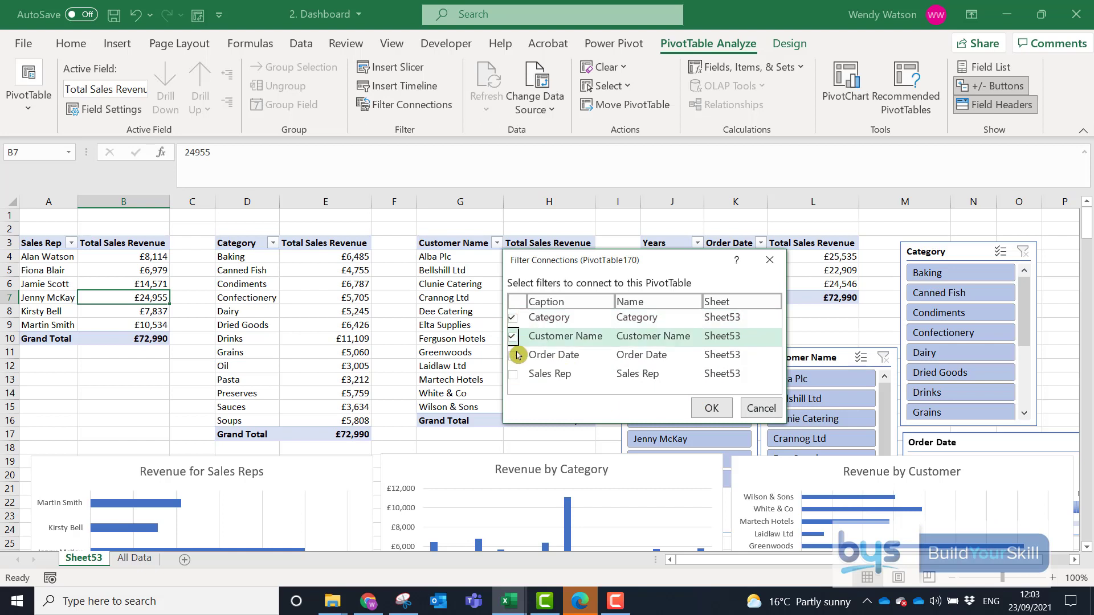
{"action": "left_click", "coordinate": [513, 355]}
{"action": "left_click", "coordinate": [514, 375]}
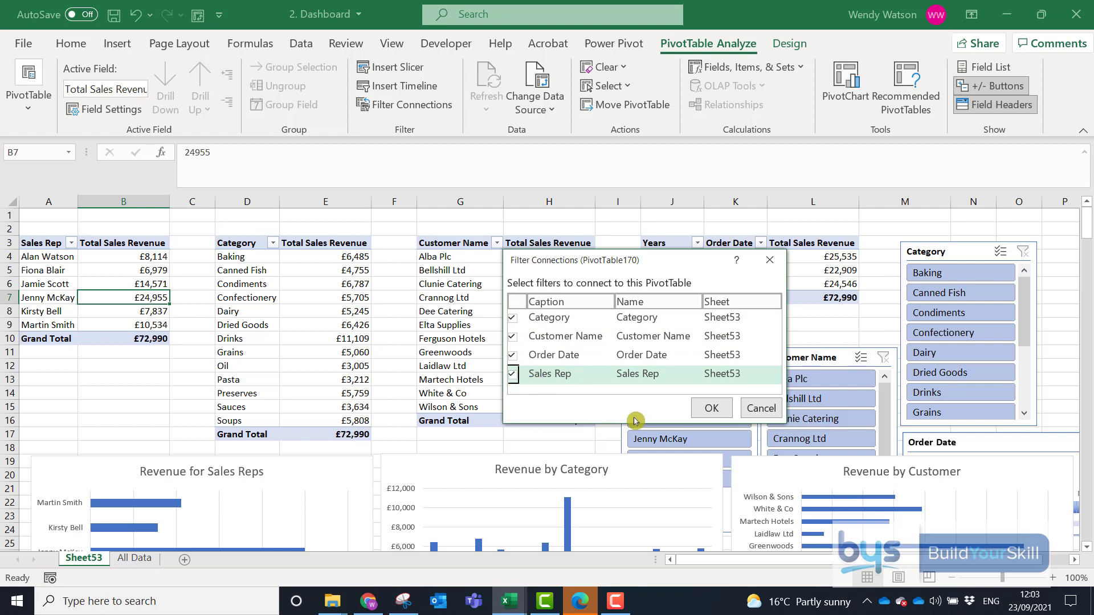
{"action": "left_click", "coordinate": [713, 410]}
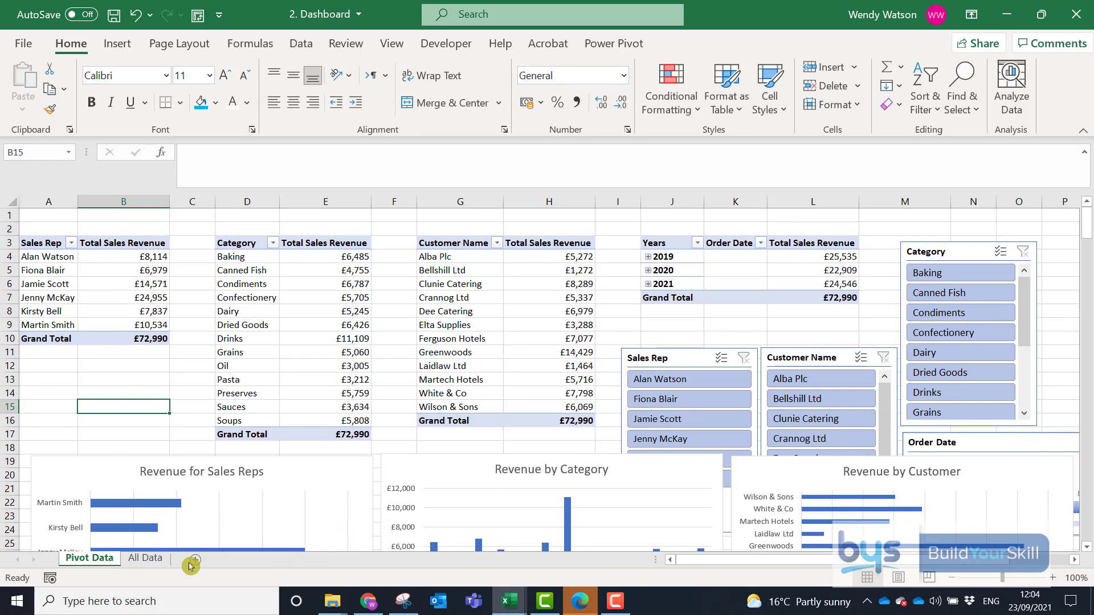
- On a new worksheet, make row 1 into a heading banner with more height and a light blue fill
{"action": "left_click", "coordinate": [196, 565]}
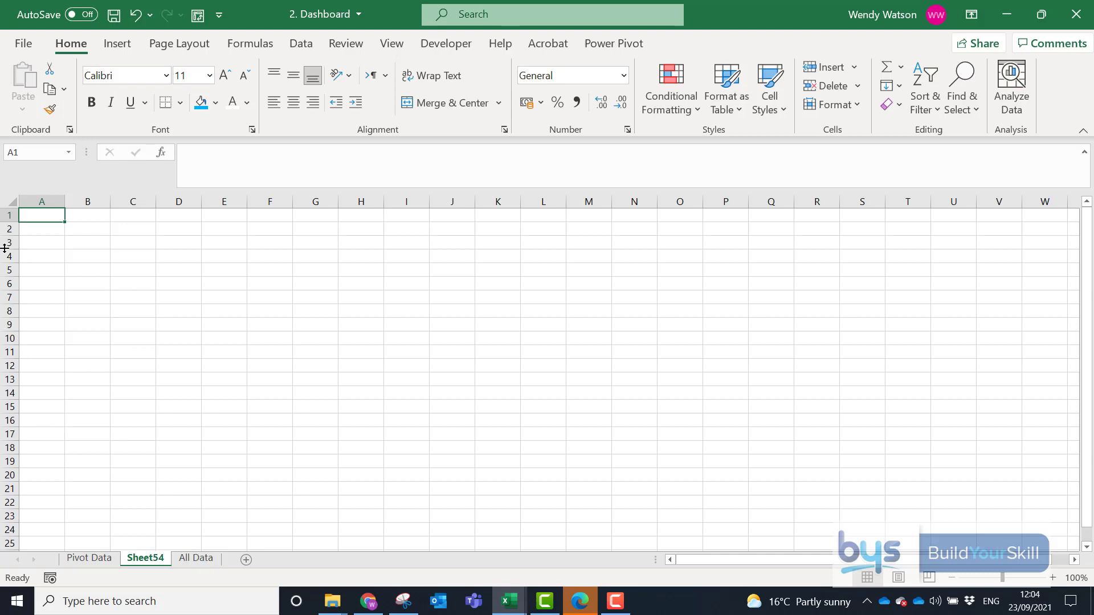
{"action": "left_click_drag", "start_coordinate": [10, 221], "coordinate": [10, 240]}
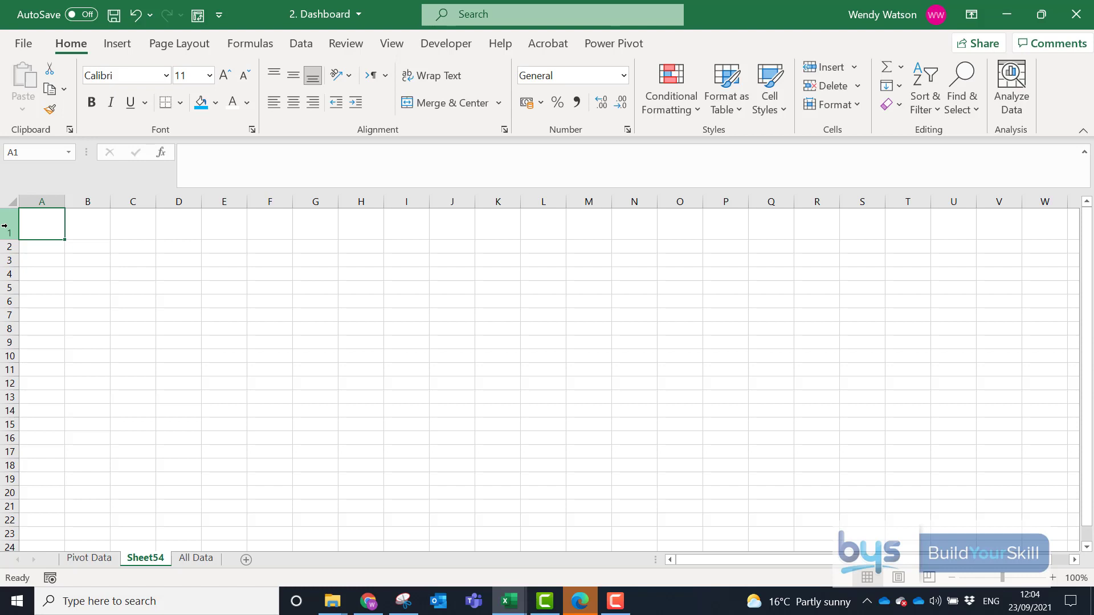
{"action": "left_click", "coordinate": [5, 226]}
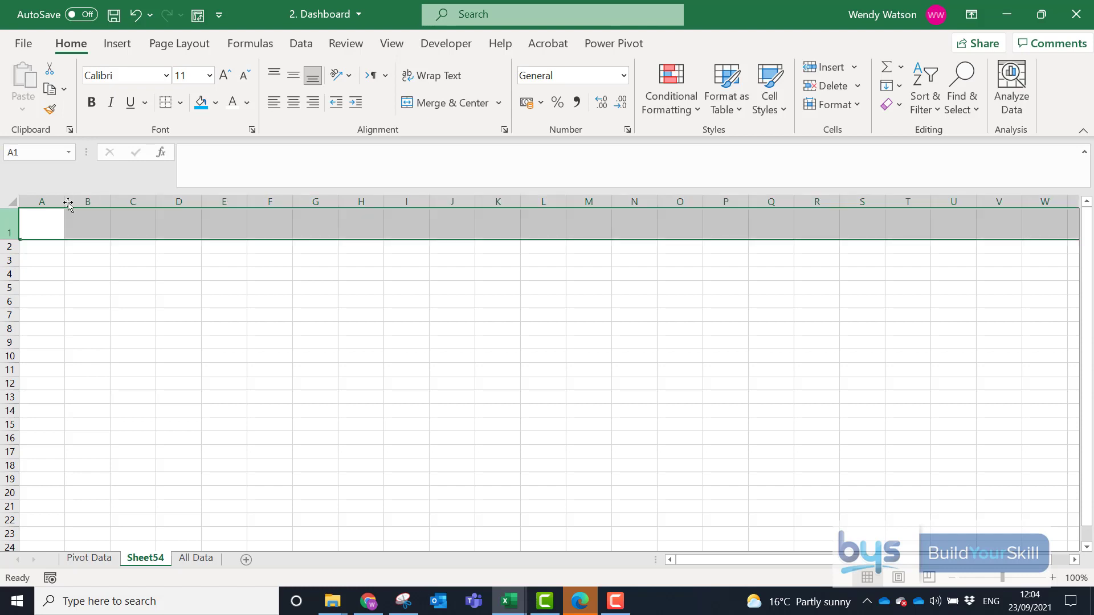
{"action": "left_click", "coordinate": [201, 103]}
- Enter the heading "Sales Data Dashboard" in cell A1 of the blue banner
{"action": "left_click", "coordinate": [56, 223]}
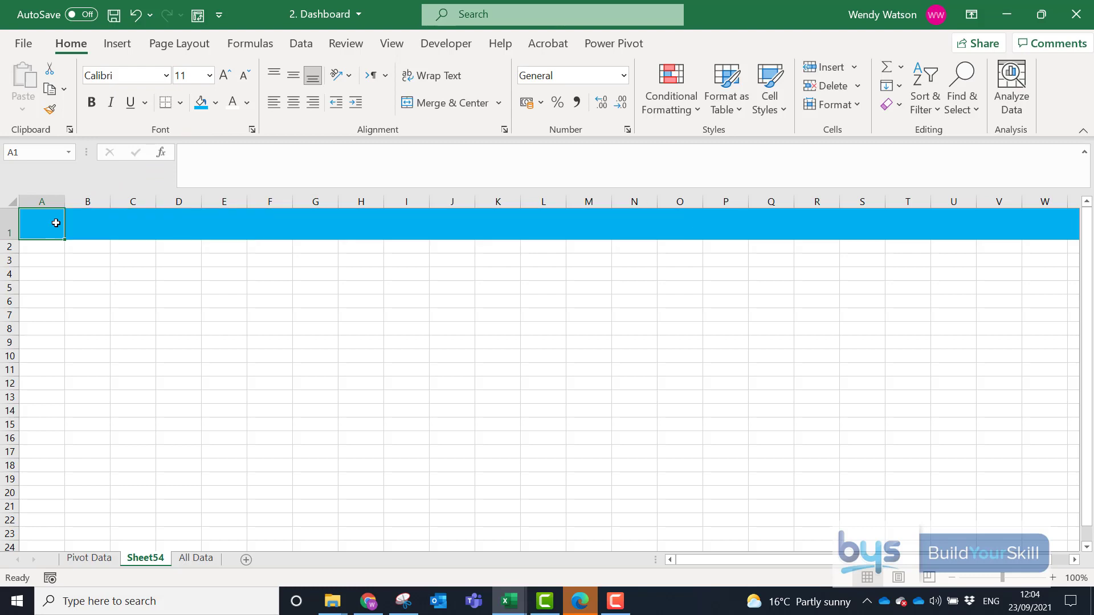
{"action": "type", "text": "Sale"}
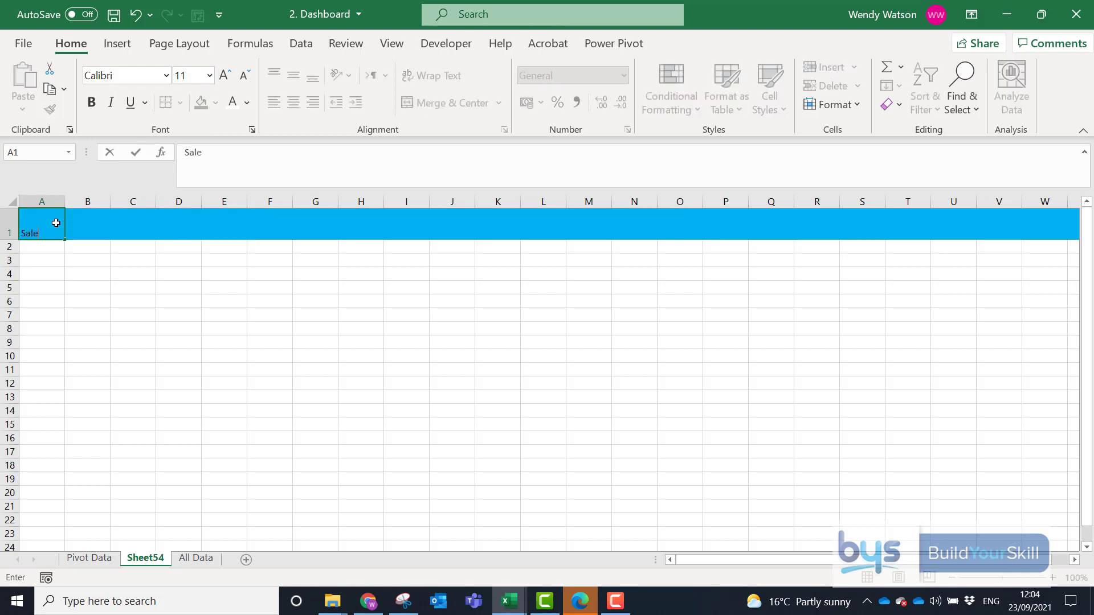
{"action": "type", "text": "s Data Dashboard"}
{"action": "left_click", "coordinate": [43, 291]}
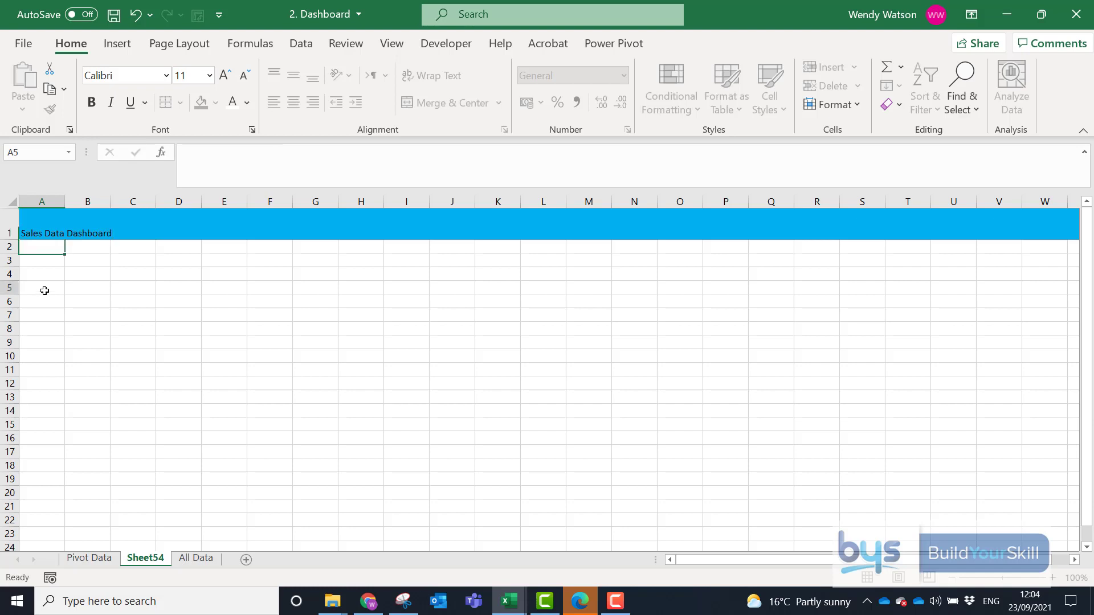
- Format the heading in cell A1 as white, bold, 24-point text
{"action": "left_click", "coordinate": [40, 228]}
{"action": "left_click", "coordinate": [235, 106]}
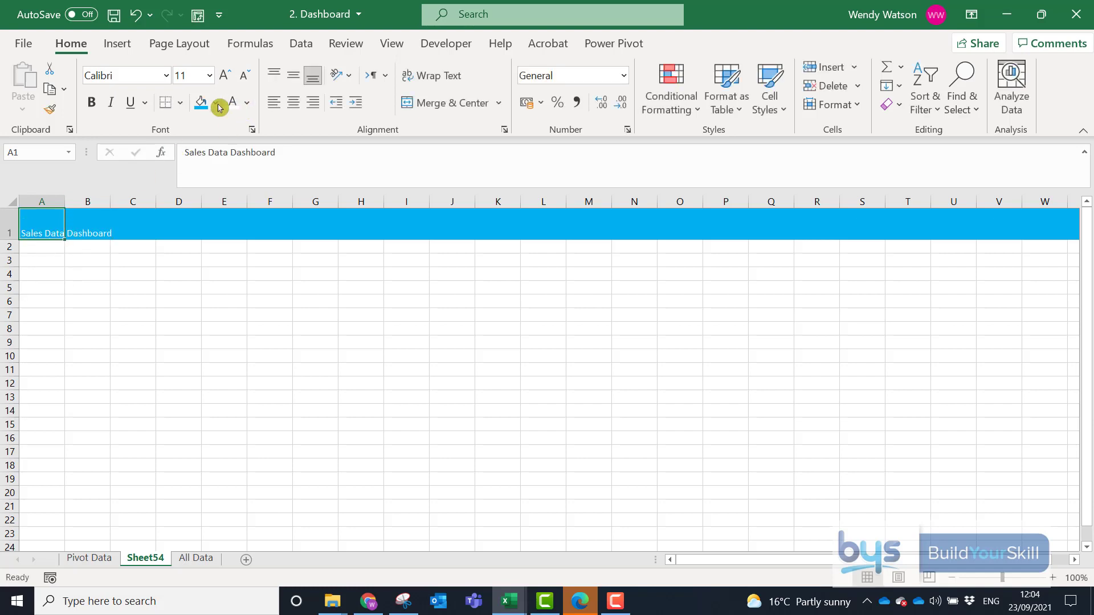
{"action": "left_click", "coordinate": [89, 104]}
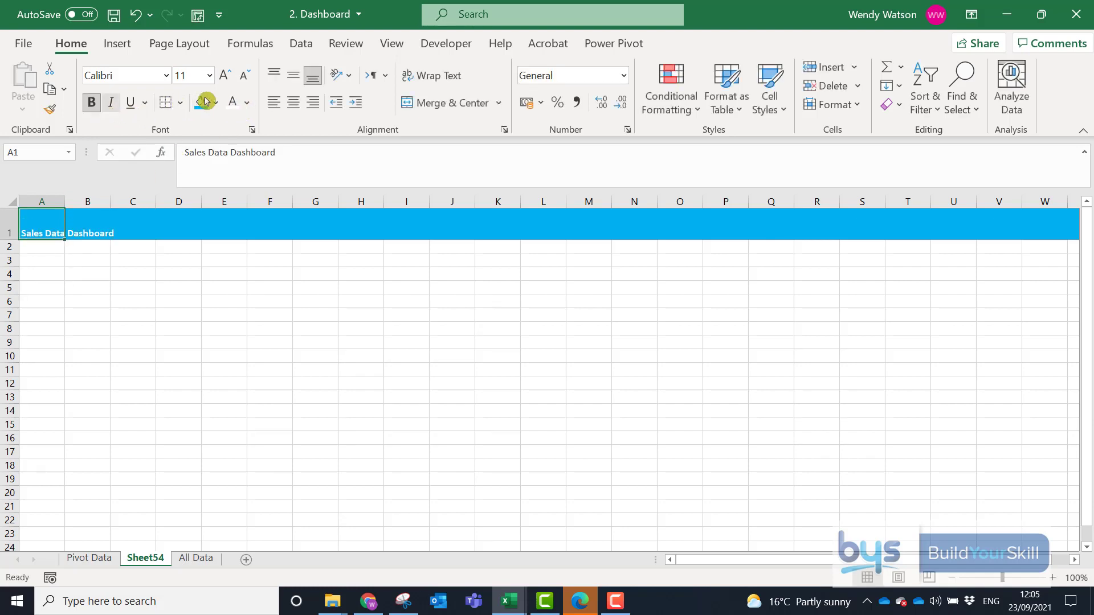
{"action": "left_click", "coordinate": [209, 76]}
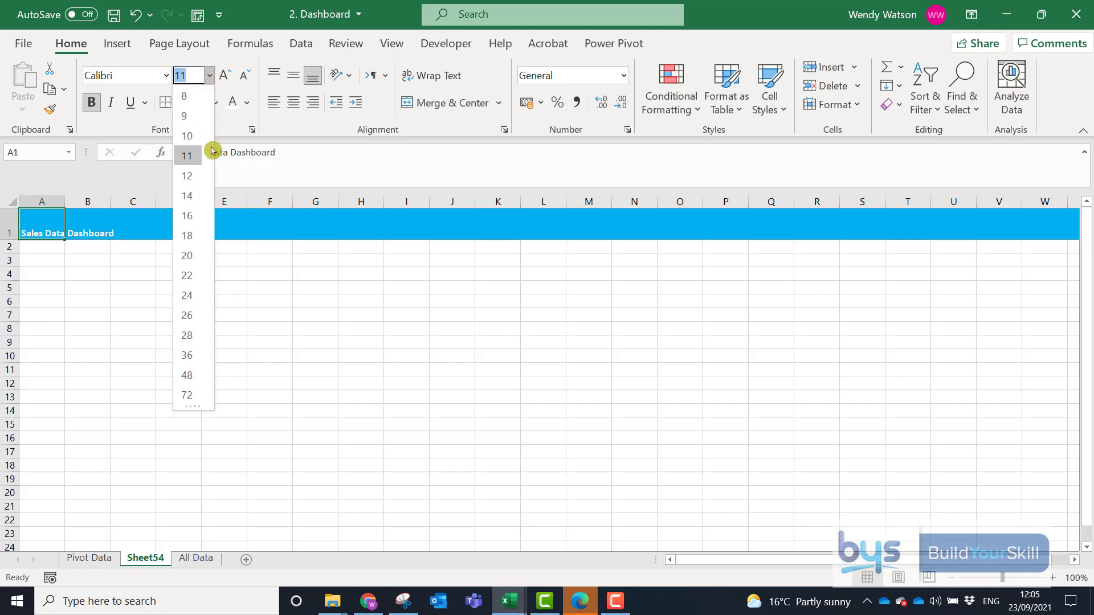
{"action": "left_click", "coordinate": [188, 296]}
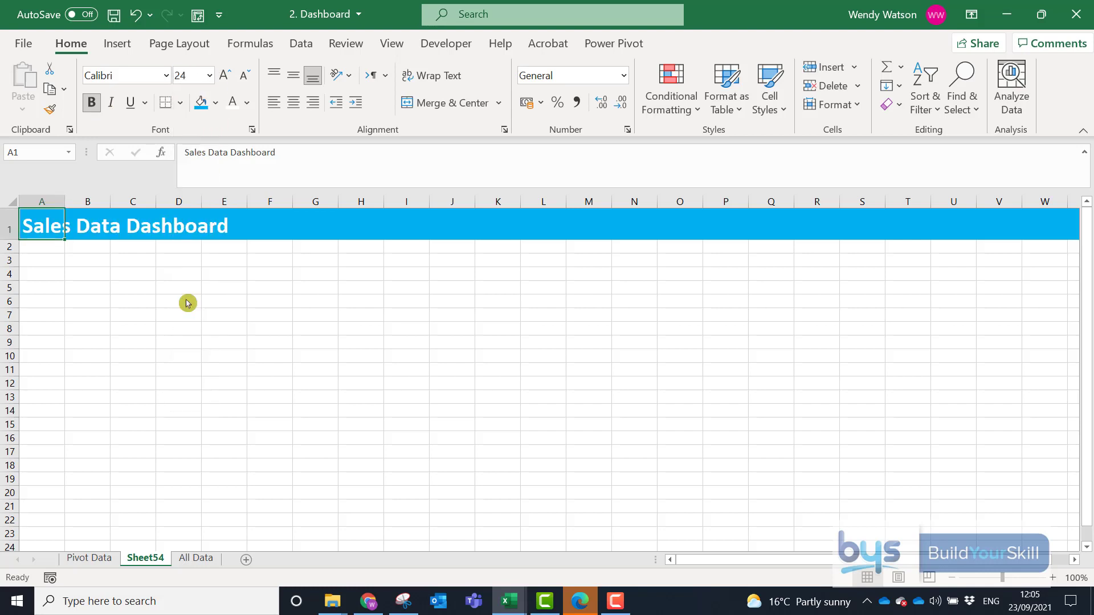
{"action": "left_click", "coordinate": [183, 315]}
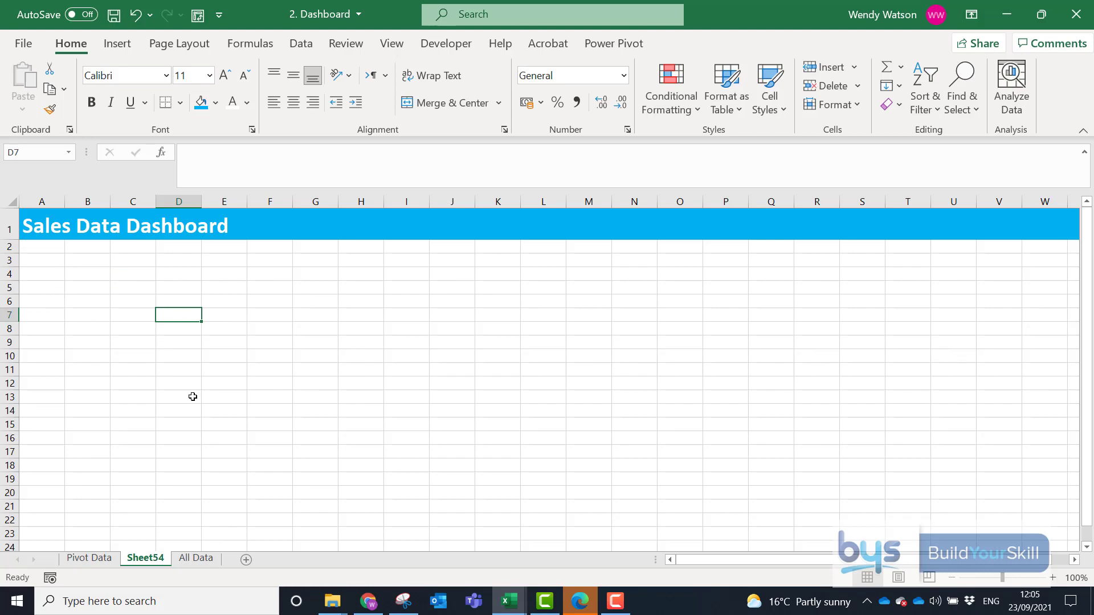
- Copy the whole Sales Rep PivotTable from the Pivot Data sheet and paste it at cell G9 of Sheet54
{"action": "left_click", "coordinate": [98, 564]}
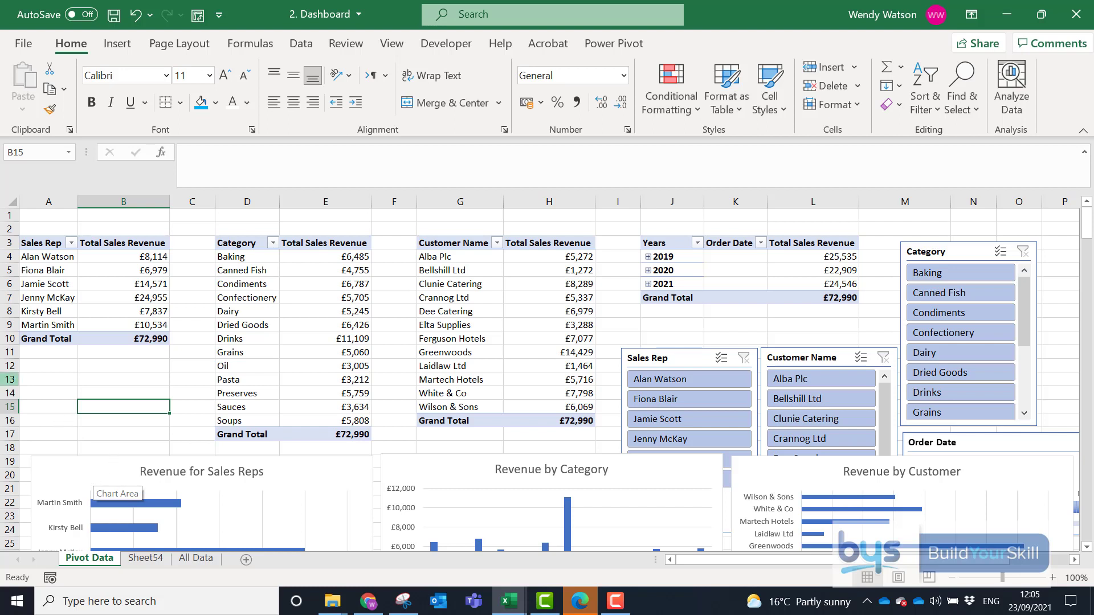
{"action": "left_click", "coordinate": [45, 242]}
{"action": "mouse_move", "coordinate": [45, 241]}
{"action": "left_mouse_down"}
{"action": "mouse_move", "coordinate": [91, 274]}
{"action": "mouse_move", "coordinate": [121, 332]}
{"action": "left_mouse_up"}
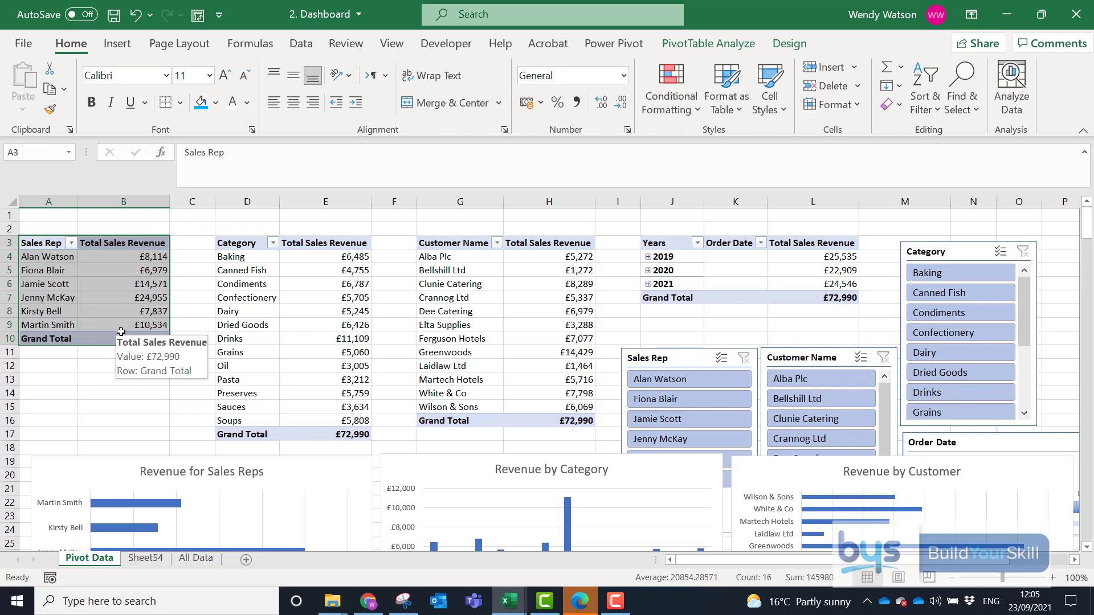
{"action": "key", "text": "ctrl+c"}
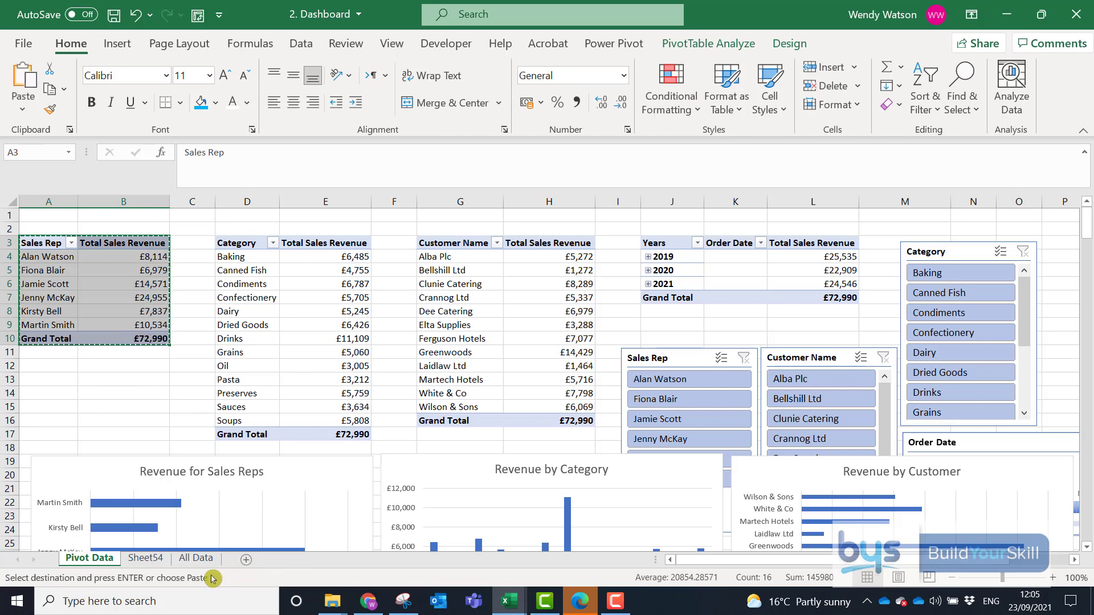
{"action": "left_click", "coordinate": [197, 559]}
{"action": "left_click", "coordinate": [149, 562]}
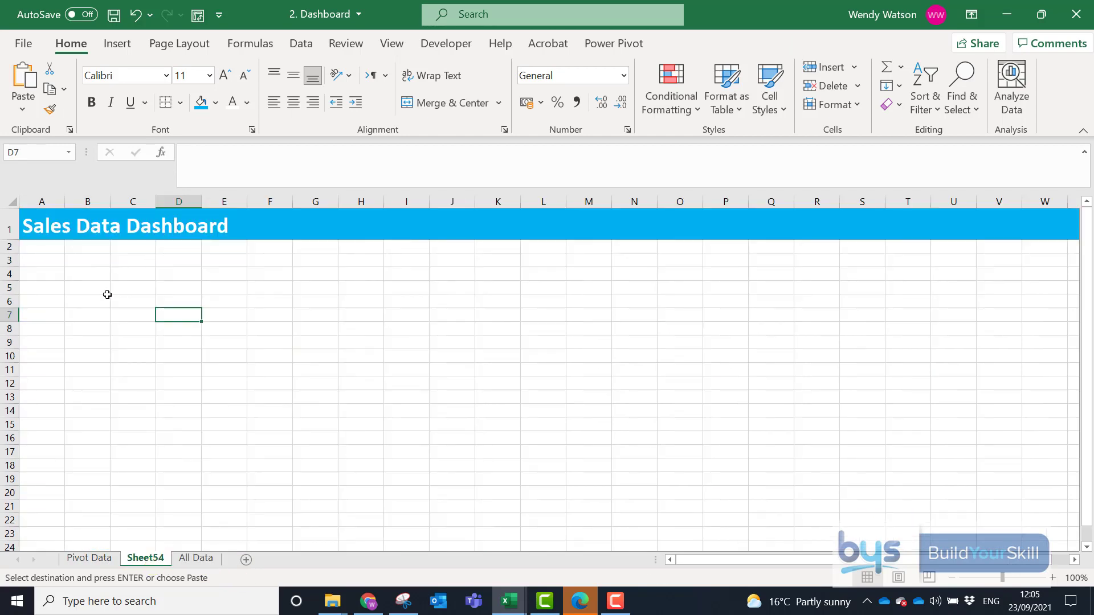
{"action": "left_click", "coordinate": [307, 342]}
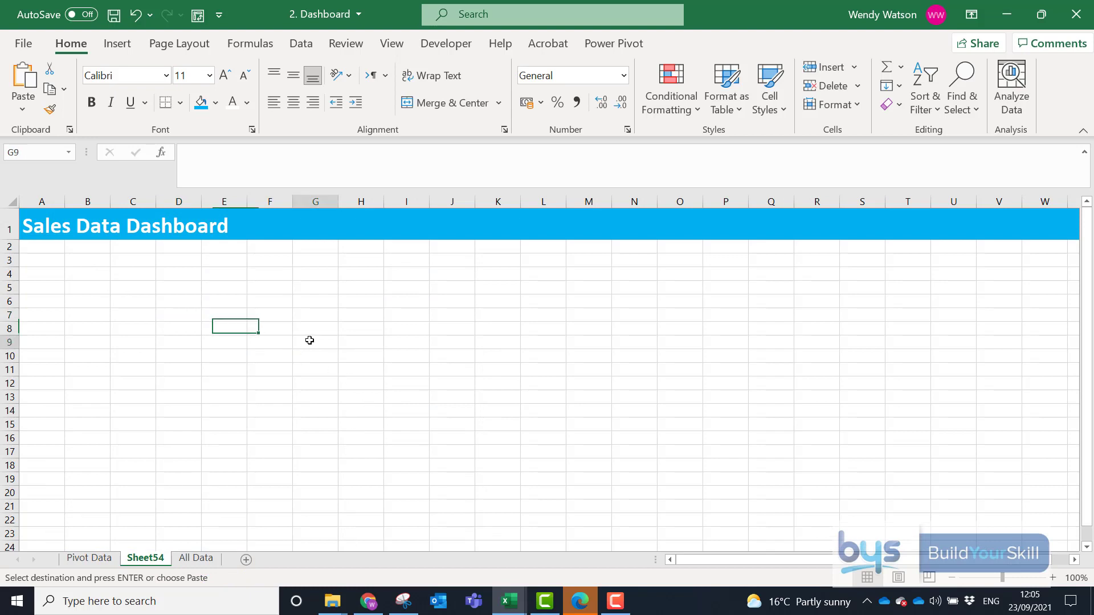
{"action": "left_click", "coordinate": [26, 110]}
{"action": "left_click", "coordinate": [51, 194]}
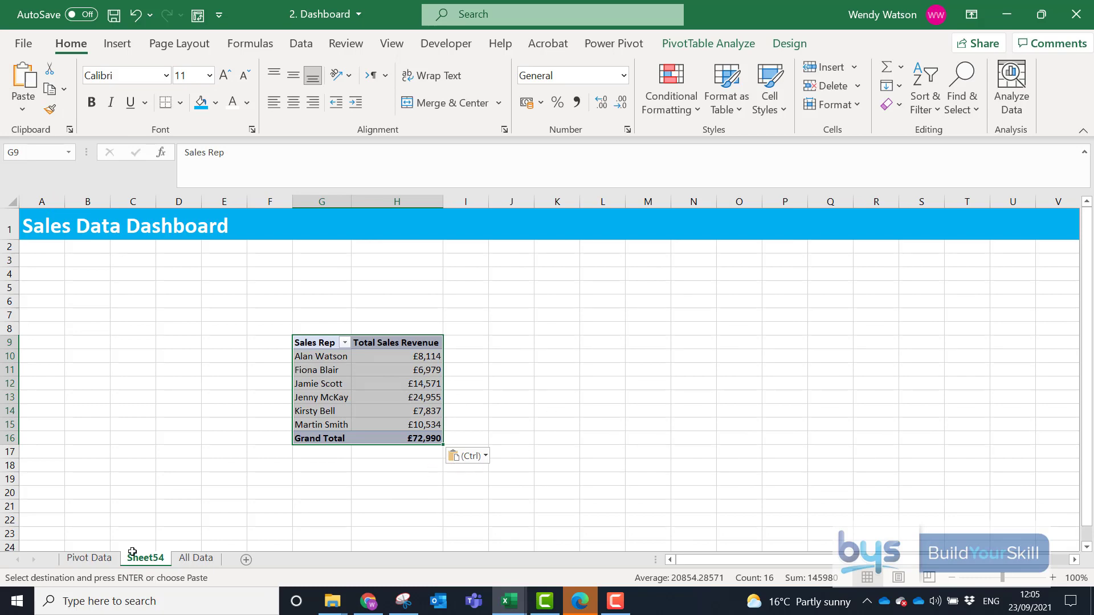
- Copy the Sales Rep slicer from Pivot Data to Sheet54 and place it under the heading, over columns A to C
{"action": "left_click", "coordinate": [95, 558]}
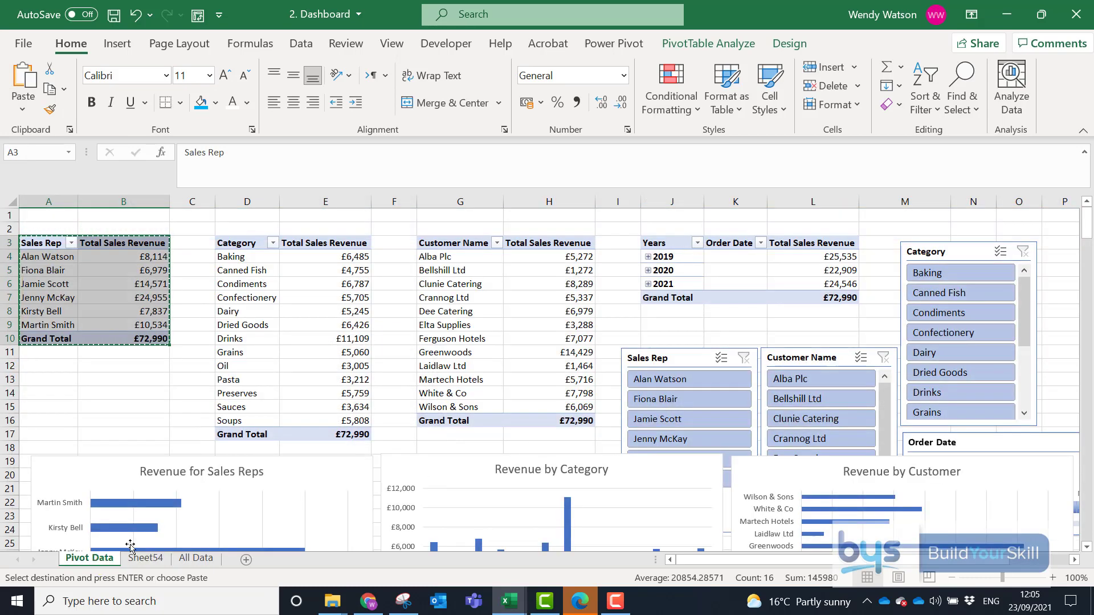
{"action": "key", "text": "Escape"}
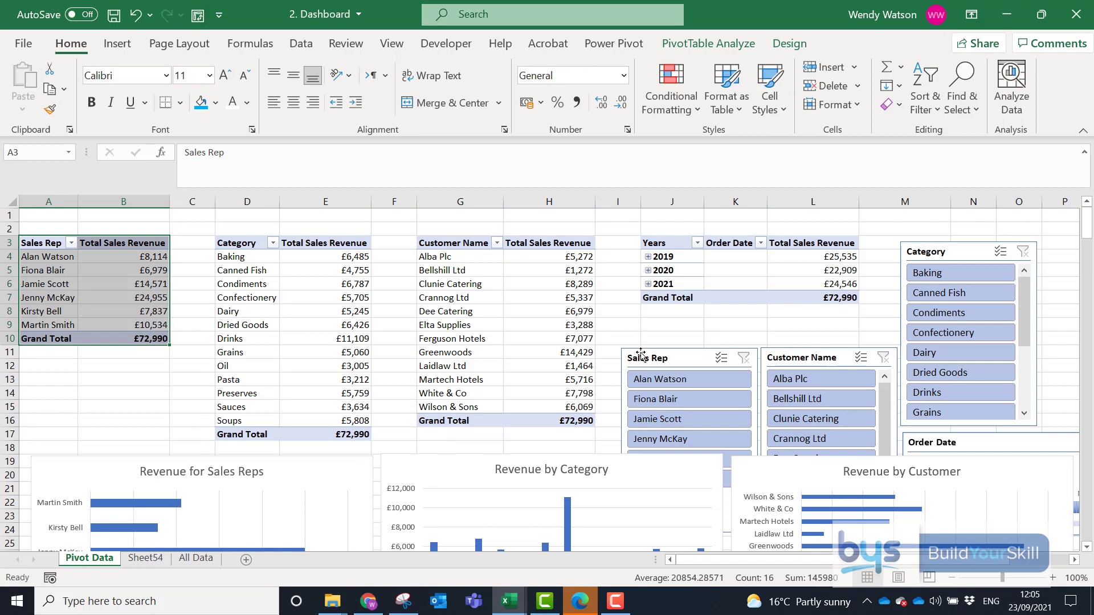
{"action": "scroll", "coordinate": [641, 356], "scroll_direction": "down", "scroll_amount": 4}
{"action": "scroll", "coordinate": [641, 357], "scroll_direction": "up", "scroll_amount": 4}
{"action": "scroll", "coordinate": [601, 354], "scroll_direction": "down", "scroll_amount": 6}
{"action": "scroll", "coordinate": [604, 361], "scroll_direction": "up", "scroll_amount": 6}
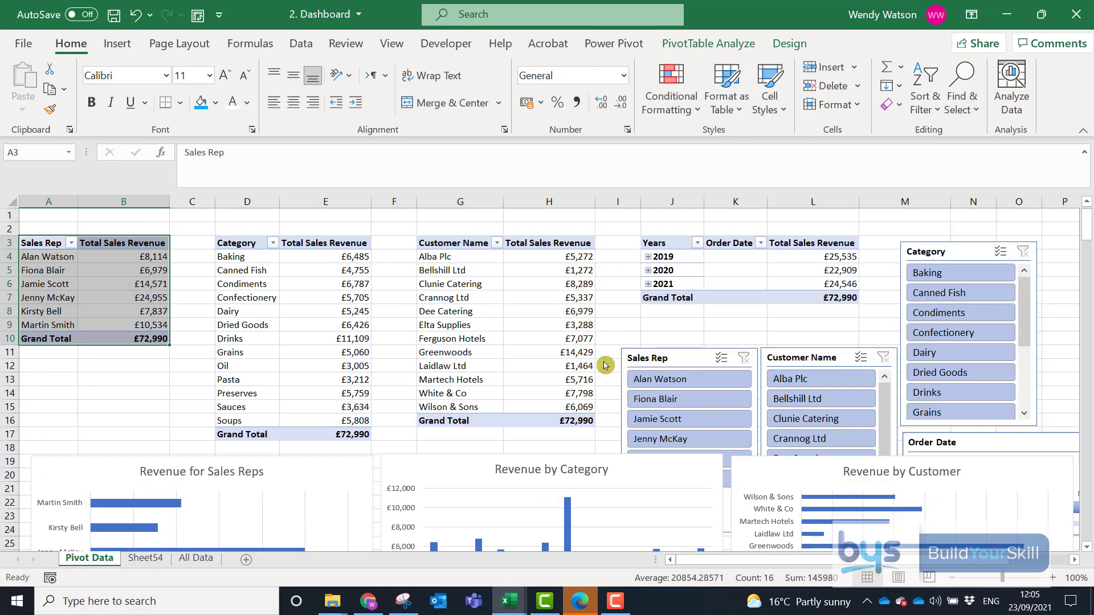
{"action": "left_click", "coordinate": [665, 359]}
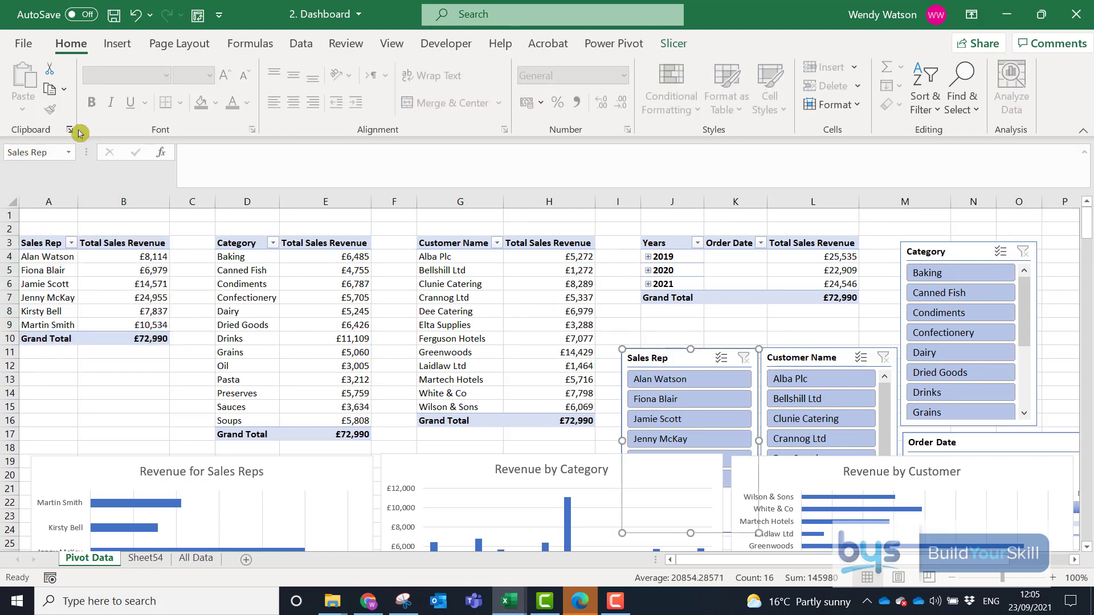
{"action": "left_click", "coordinate": [51, 90]}
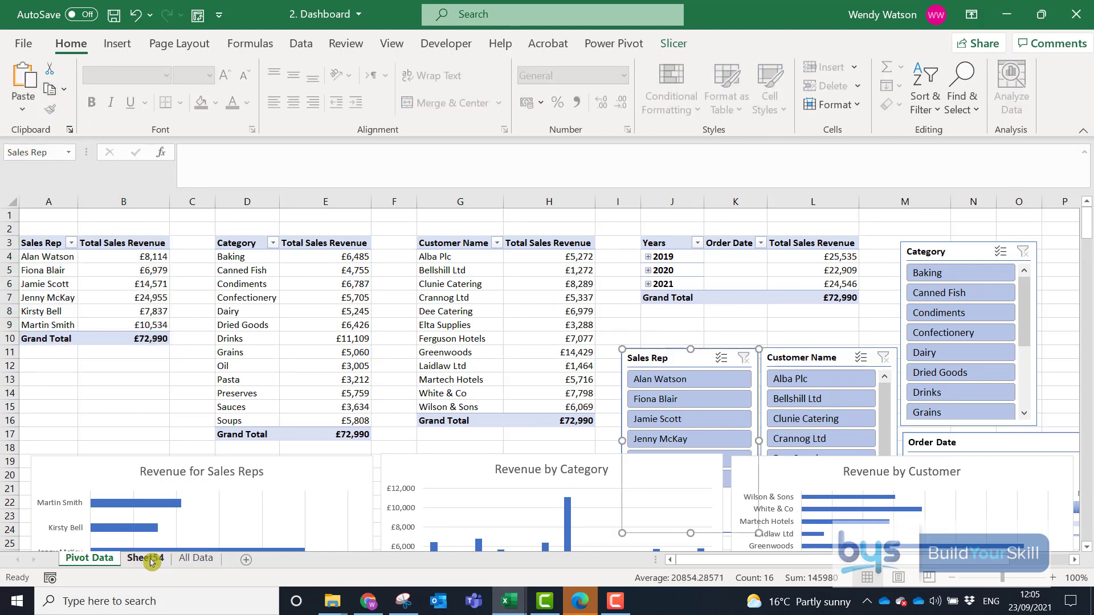
{"action": "left_click", "coordinate": [137, 558]}
{"action": "left_click", "coordinate": [17, 82]}
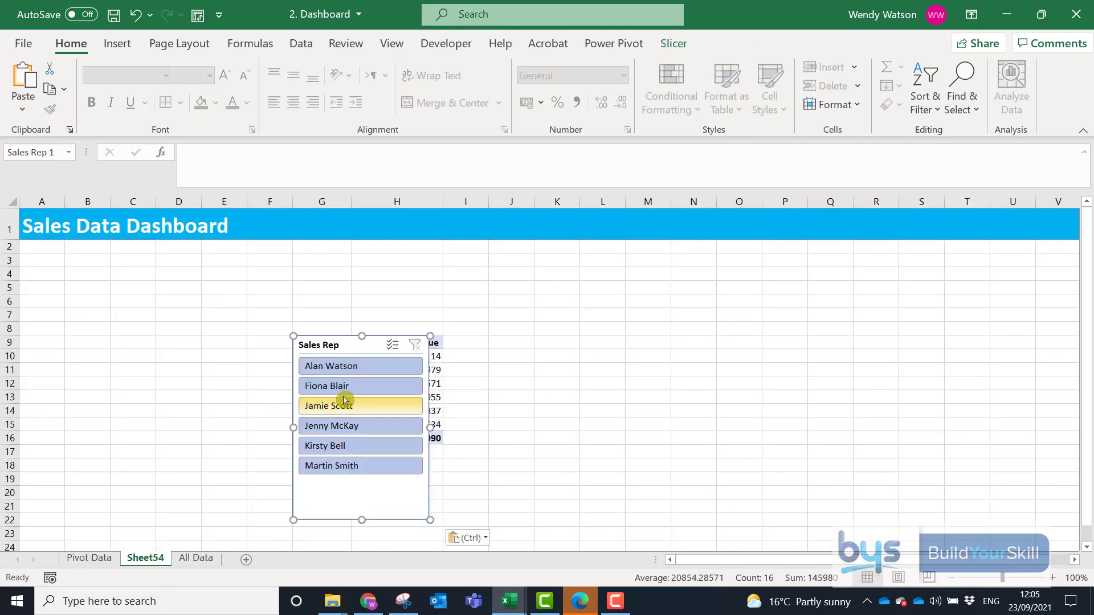
{"action": "left_click_drag", "start_coordinate": [318, 342], "coordinate": [533, 347]}
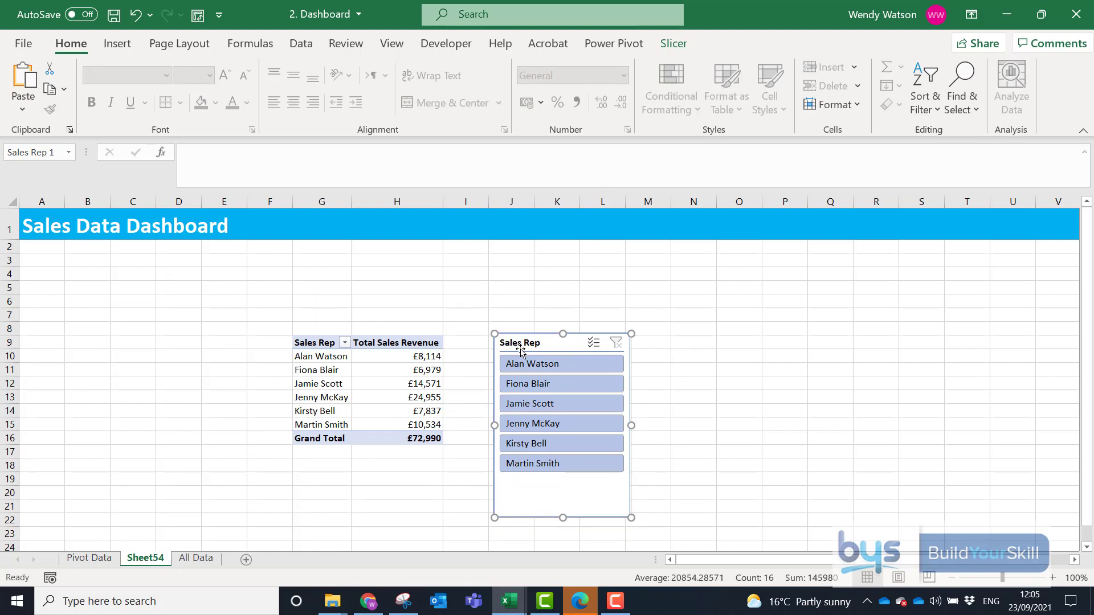
{"action": "left_click_drag", "start_coordinate": [529, 344], "coordinate": [51, 261]}
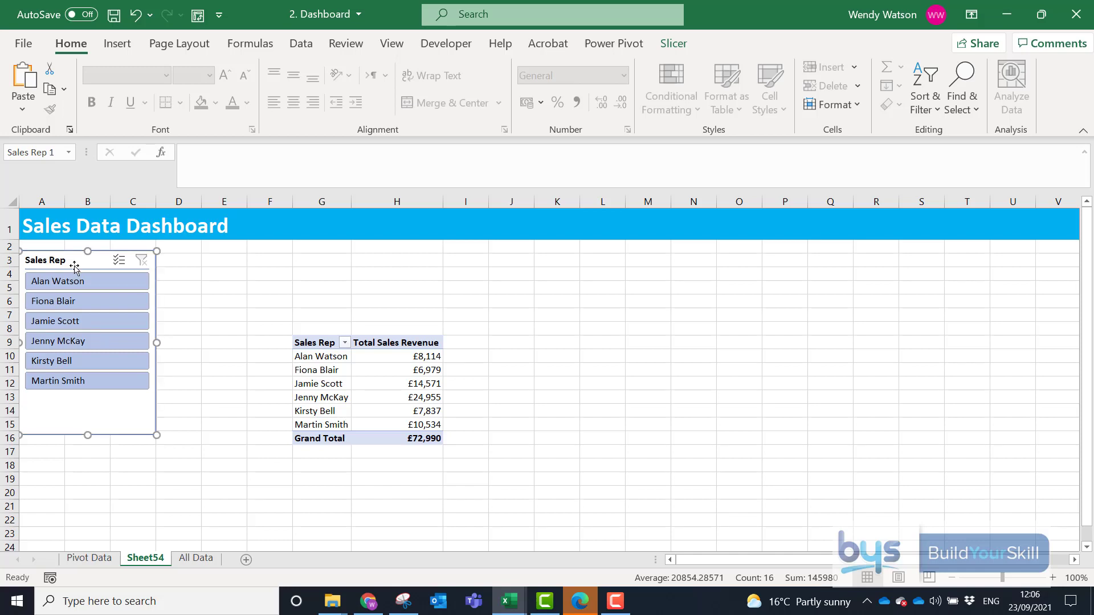
- Copy the Customer Name slicer from Pivot Data to Sheet54 and place it under the banner, around columns K to N
{"action": "left_click", "coordinate": [89, 558]}
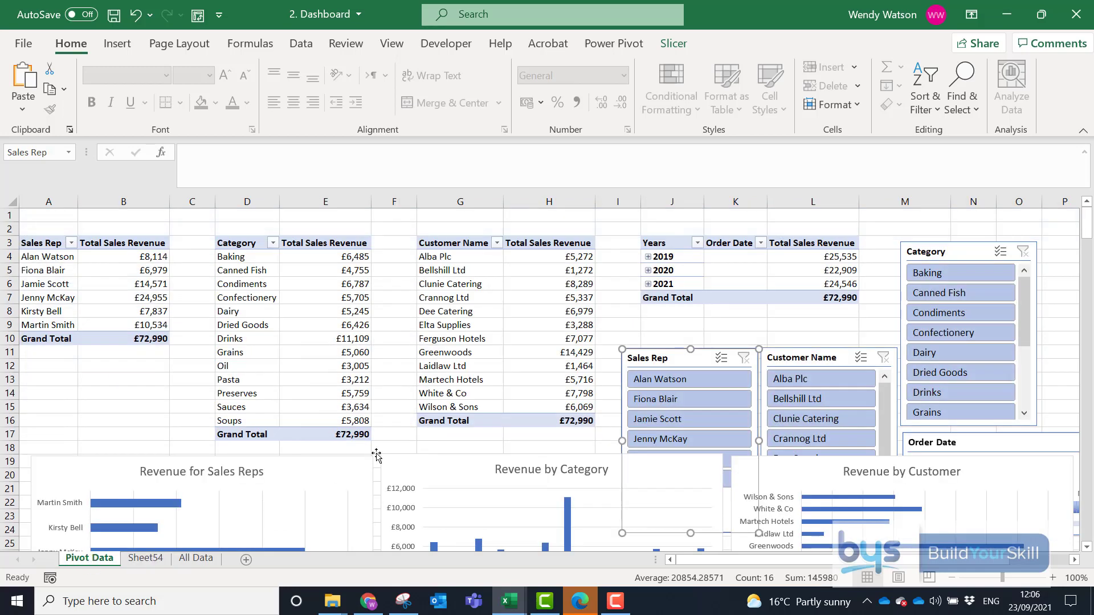
{"action": "left_click", "coordinate": [803, 356]}
{"action": "right_click", "coordinate": [803, 358]}
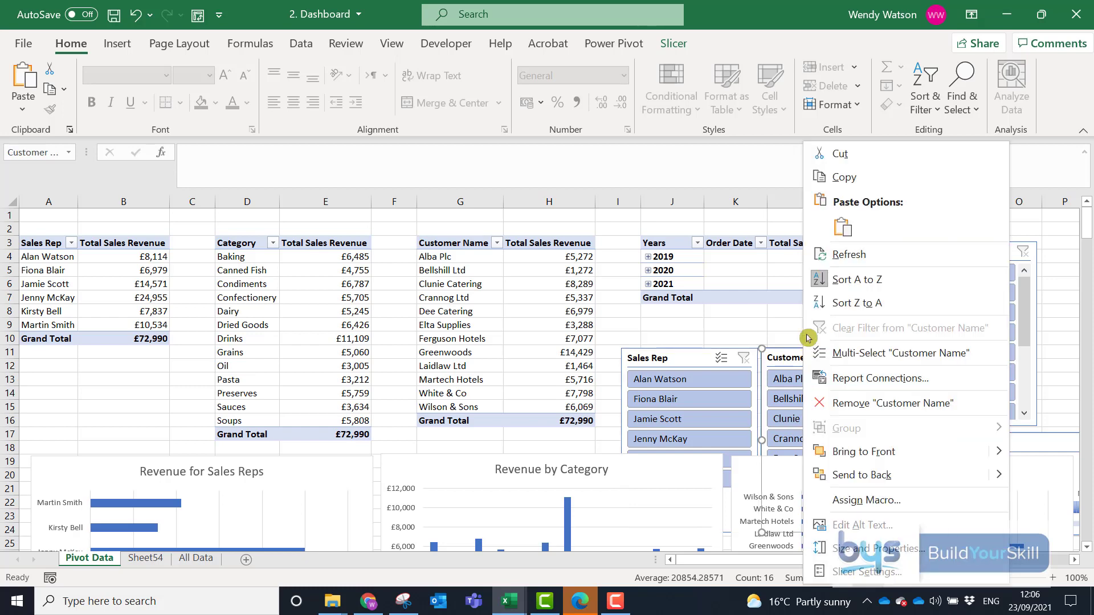
{"action": "left_click", "coordinate": [831, 175]}
{"action": "left_click", "coordinate": [146, 560]}
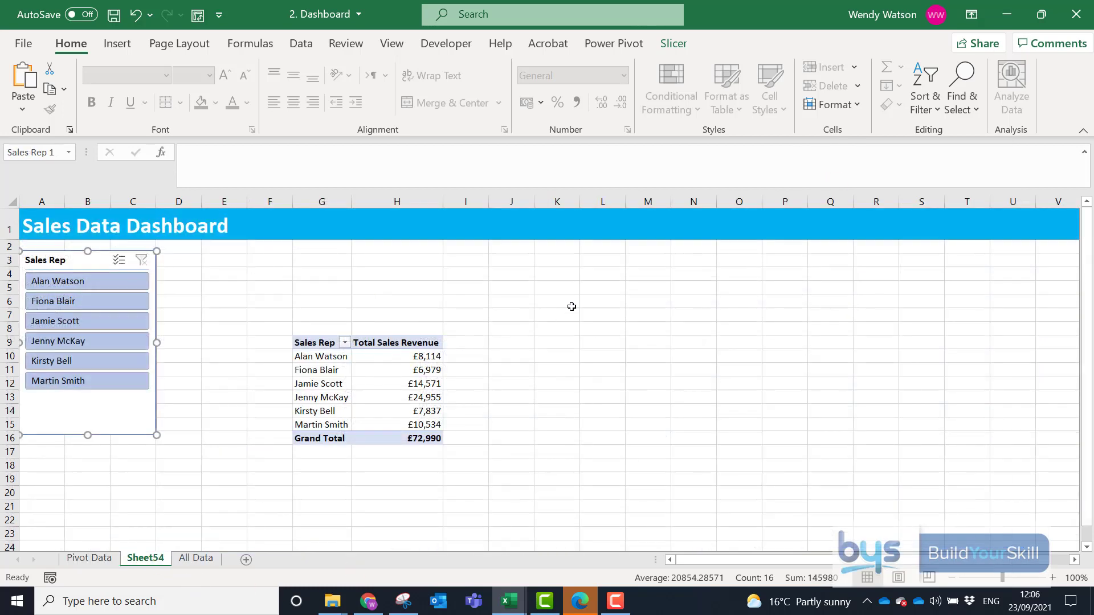
{"action": "left_click", "coordinate": [570, 304]}
{"action": "left_click", "coordinate": [13, 74]}
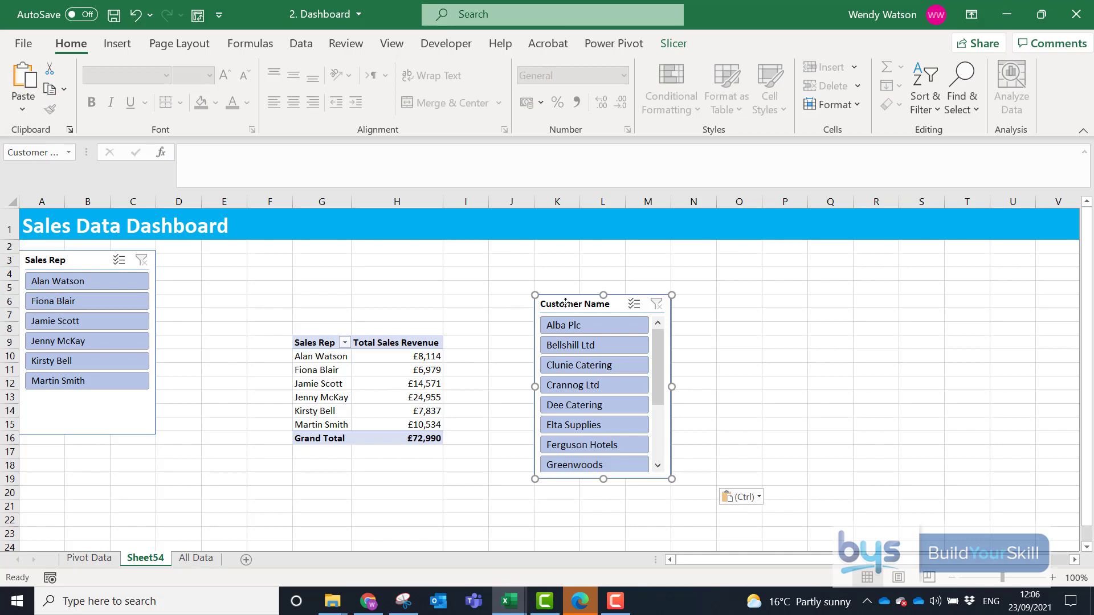
{"action": "left_click_drag", "start_coordinate": [566, 302], "coordinate": [601, 261]}
- Copy the Revenue for Sales Reps chart from Pivot Data to Sheet54 and move it near the lower part of the Sales Rep slicer
{"action": "left_click", "coordinate": [89, 558]}
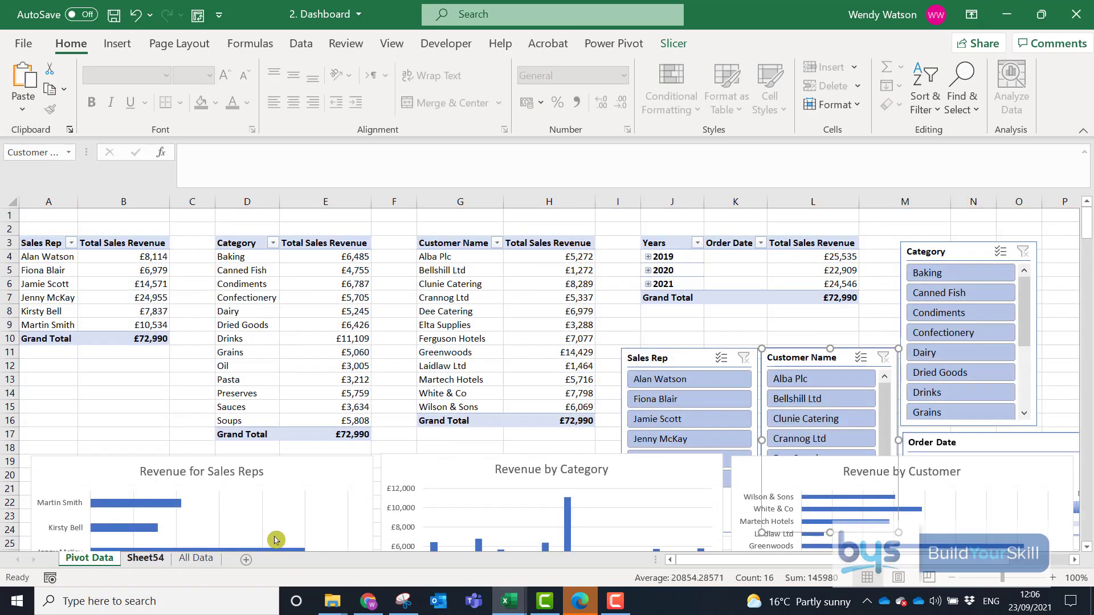
{"action": "right_click", "coordinate": [271, 487]}
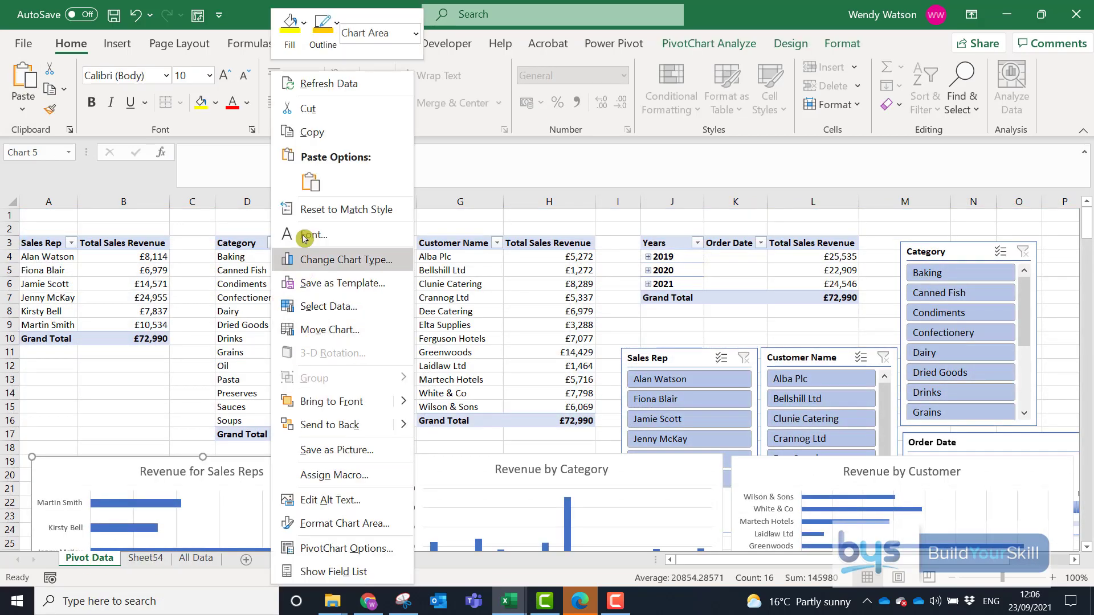
{"action": "key", "text": "Escape"}
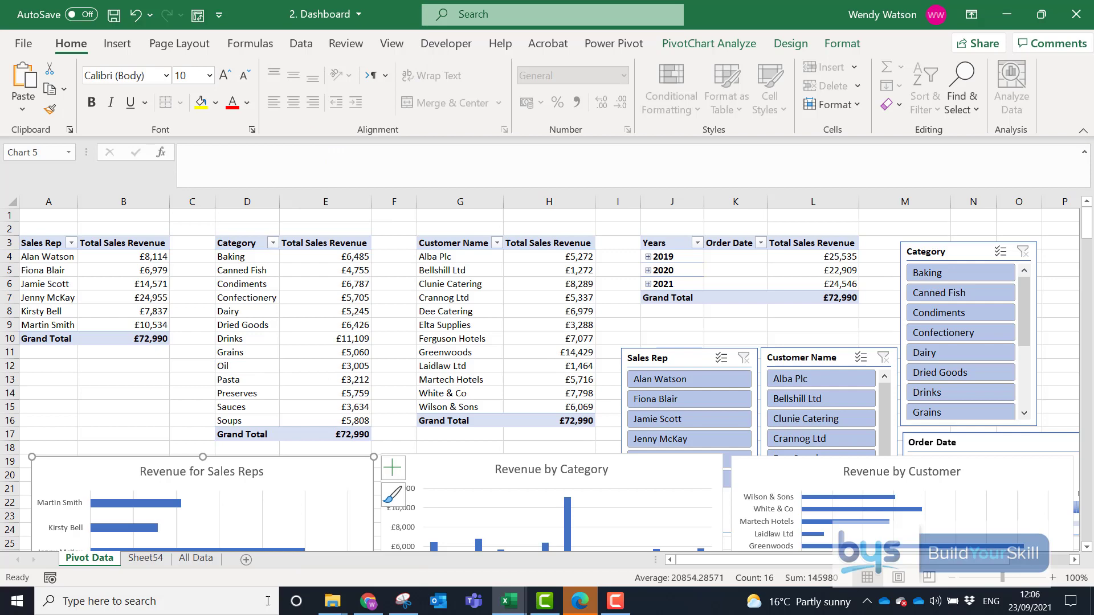
{"action": "left_click", "coordinate": [139, 560]}
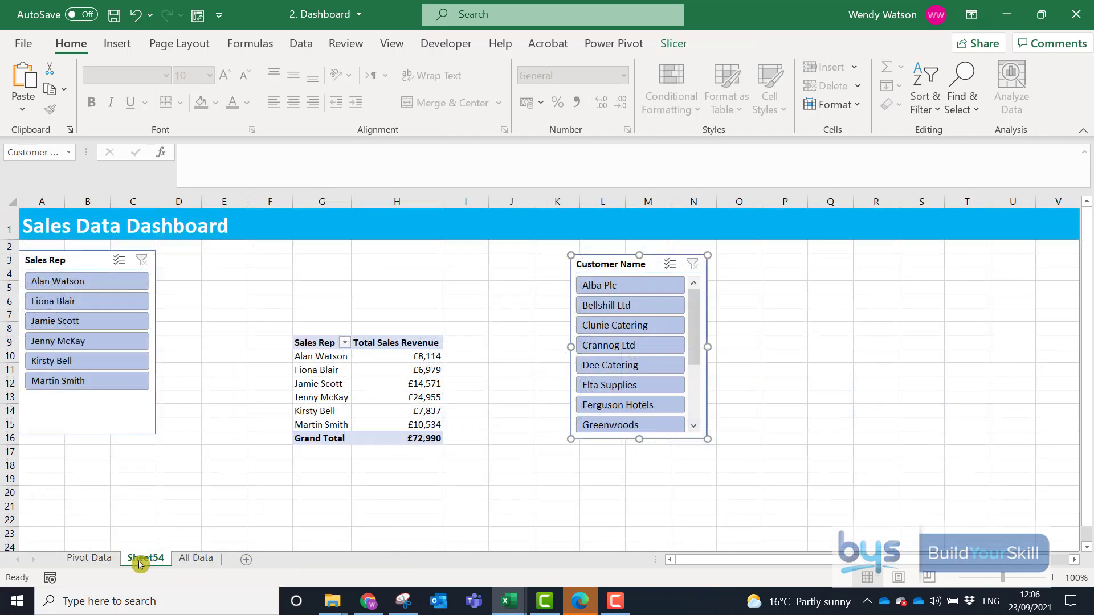
{"action": "key", "text": "ctrl+v"}
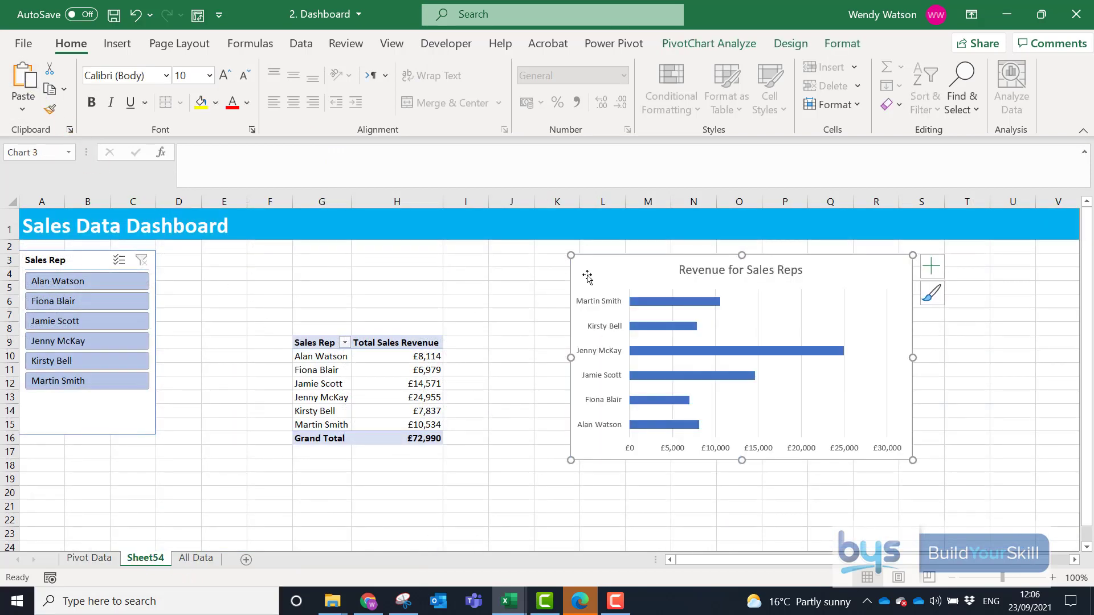
{"action": "left_click_drag", "start_coordinate": [596, 264], "coordinate": [107, 422]}
- Move the Sales Rep PivotTable on Sheet54 from G9 to cell N19
{"action": "left_click_drag", "start_coordinate": [310, 346], "coordinate": [433, 439]}
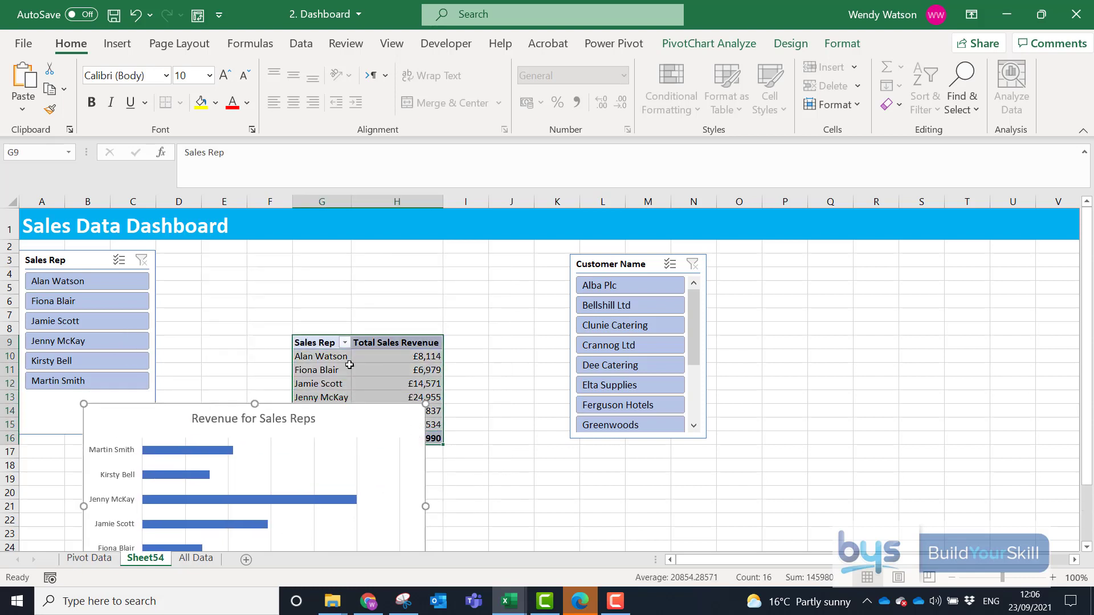
{"action": "key", "text": "ctrl+c"}
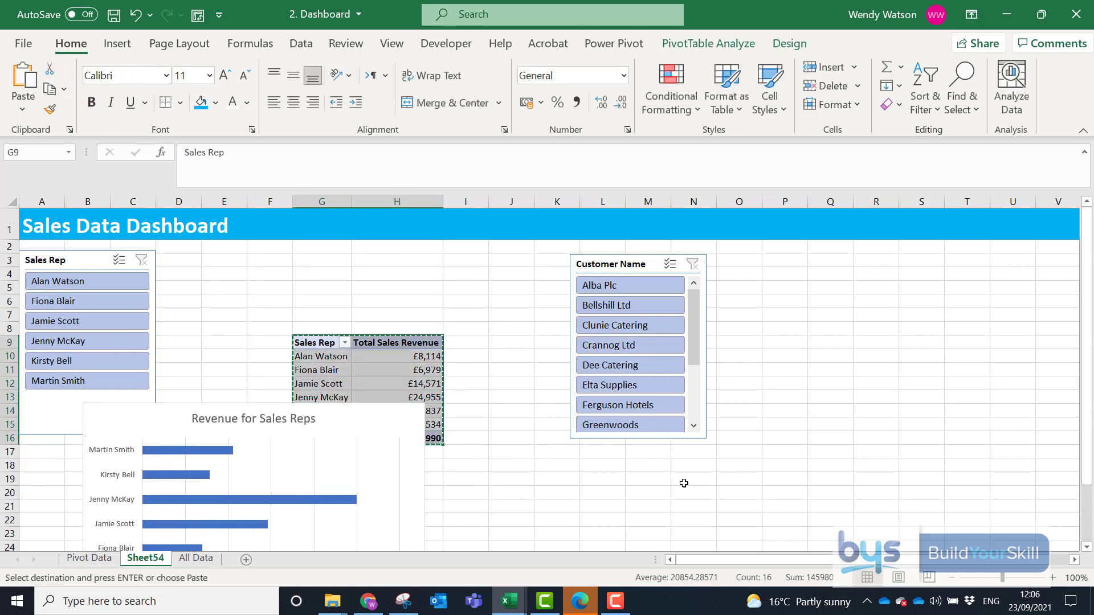
{"action": "left_click", "coordinate": [684, 480]}
{"action": "left_click", "coordinate": [23, 80]}
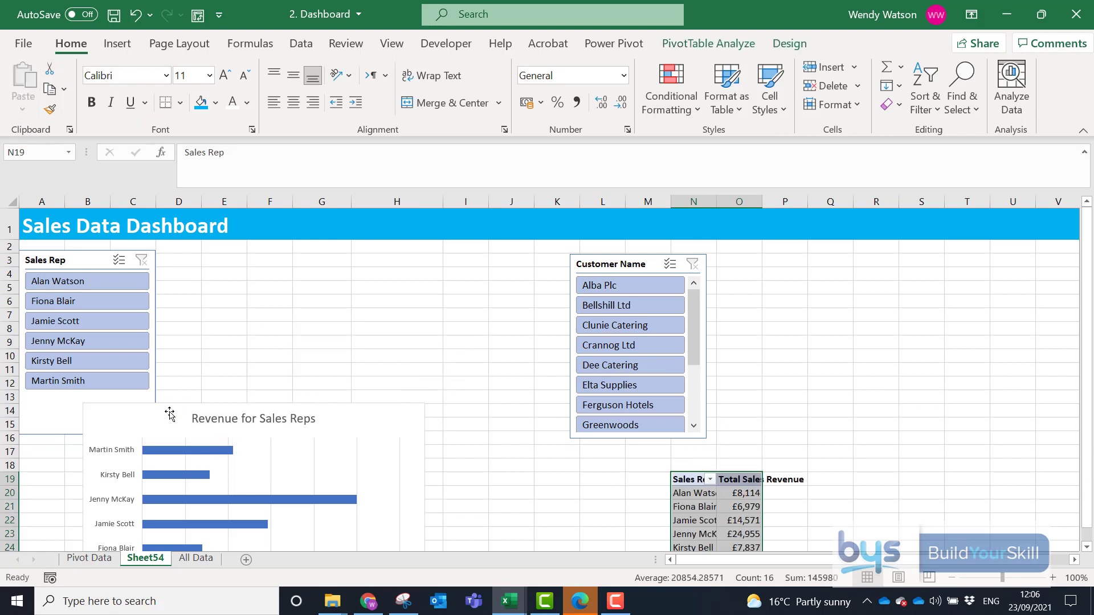
- Line up the Revenue for Sales Reps chart beside the Sales Rep slicer, with the Customer Name slicer directly after the chart
{"action": "left_click_drag", "start_coordinate": [160, 413], "coordinate": [237, 255]}
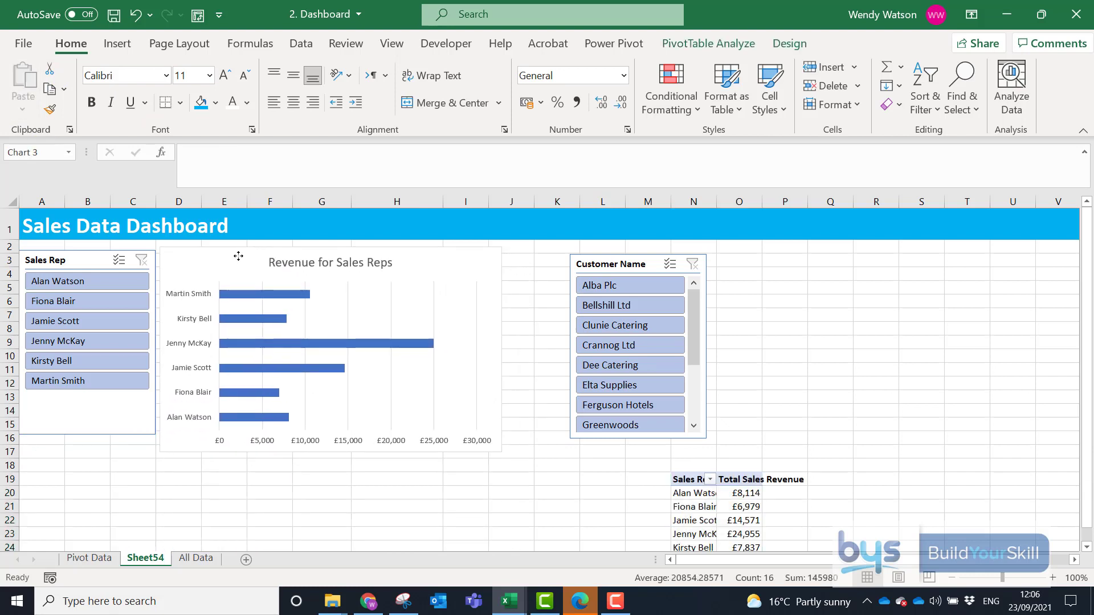
{"action": "left_click_drag", "start_coordinate": [583, 268], "coordinate": [529, 263]}
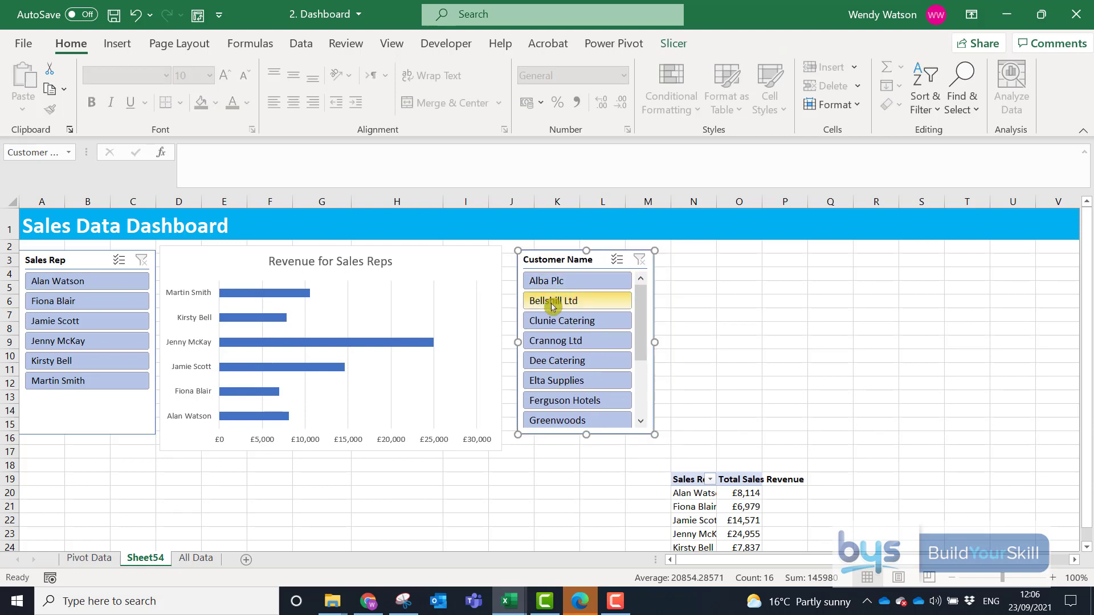
{"action": "scroll", "coordinate": [521, 365], "scroll_direction": "down", "scroll_amount": 3}
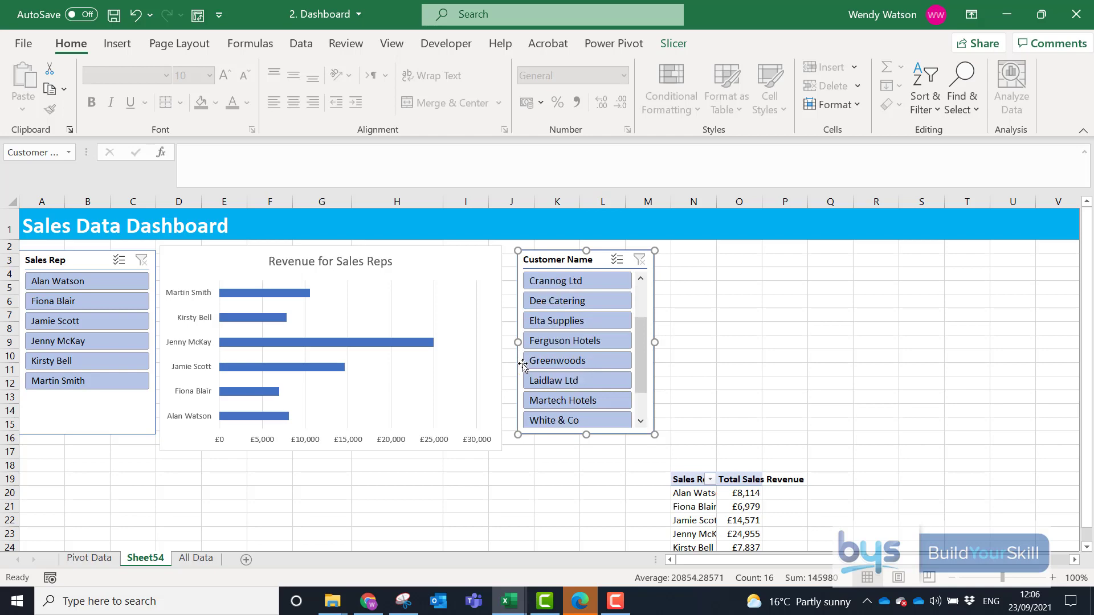
{"action": "left_click", "coordinate": [503, 483]}
{"action": "scroll", "coordinate": [502, 483], "scroll_direction": "down", "scroll_amount": 3}
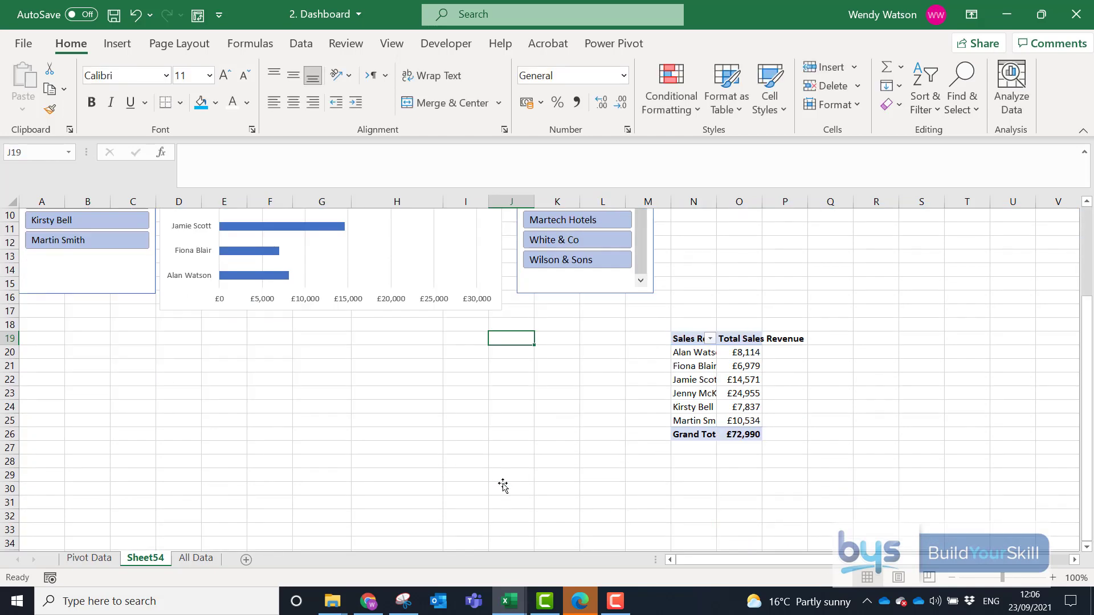
- Switch to the Dashboard Example workbook and examine the style, colour and format options for the Revenue by Customer chart, plus the whole dashboard layout
{"action": "scroll", "coordinate": [502, 484], "scroll_direction": "up", "scroll_amount": 3}
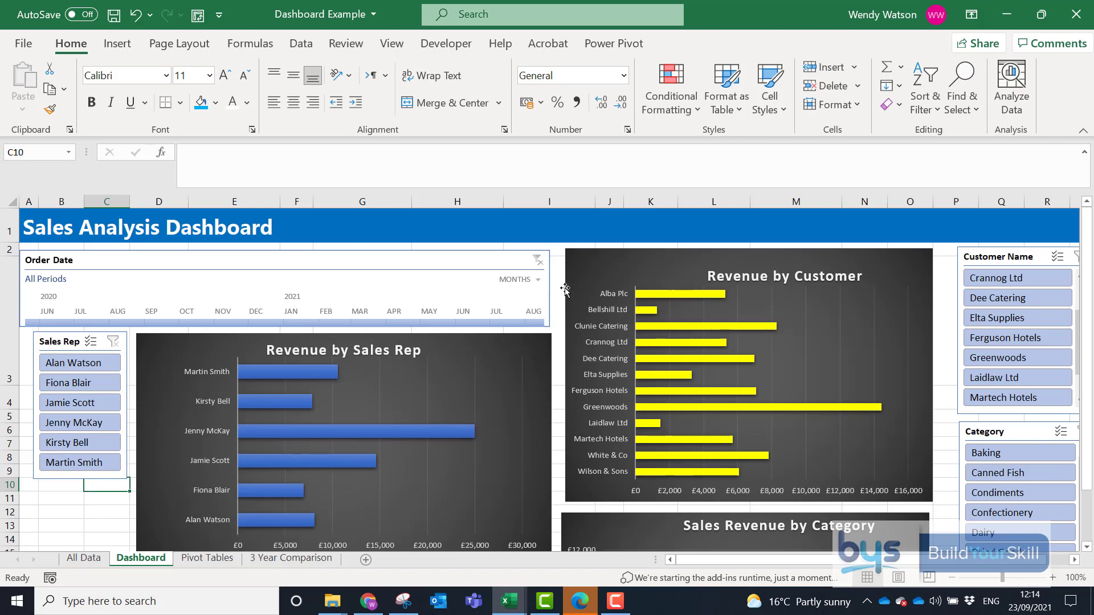
{"action": "left_click", "coordinate": [607, 271]}
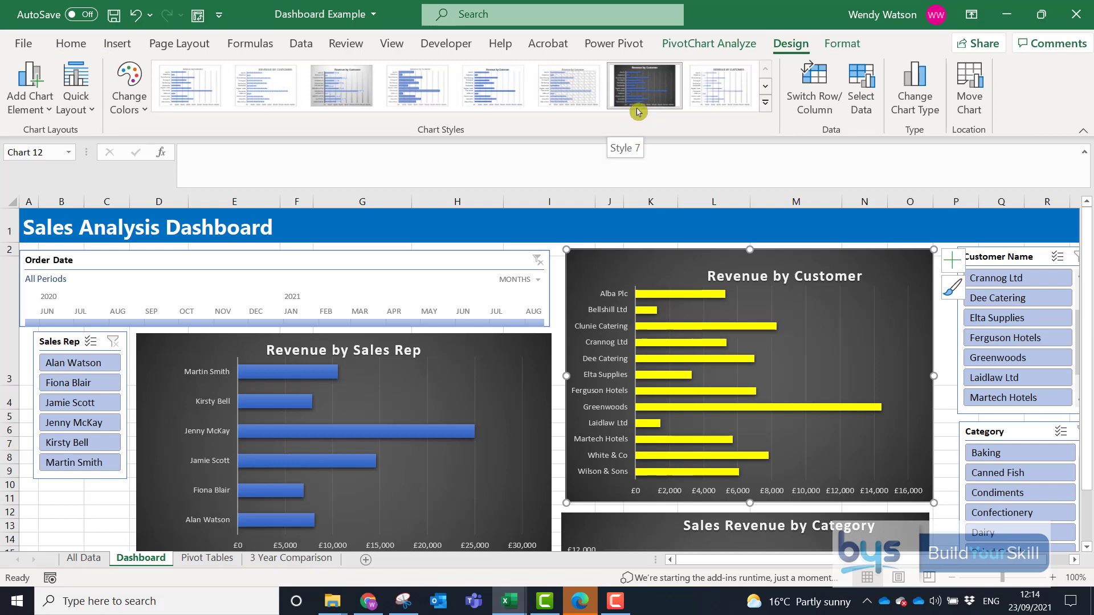
{"action": "left_click", "coordinate": [141, 109]}
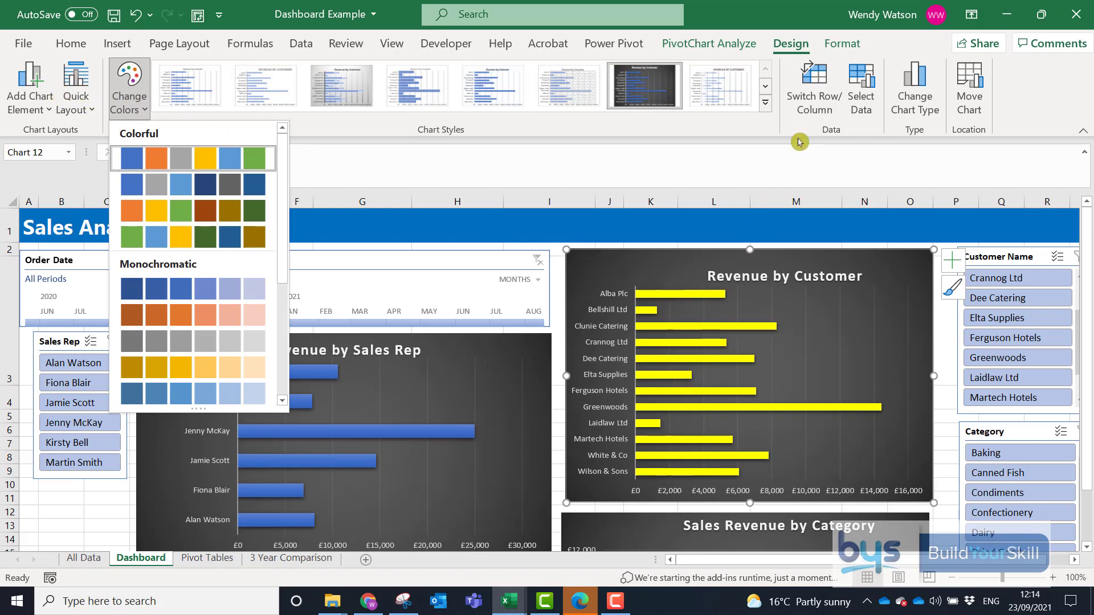
{"action": "left_click", "coordinate": [843, 44]}
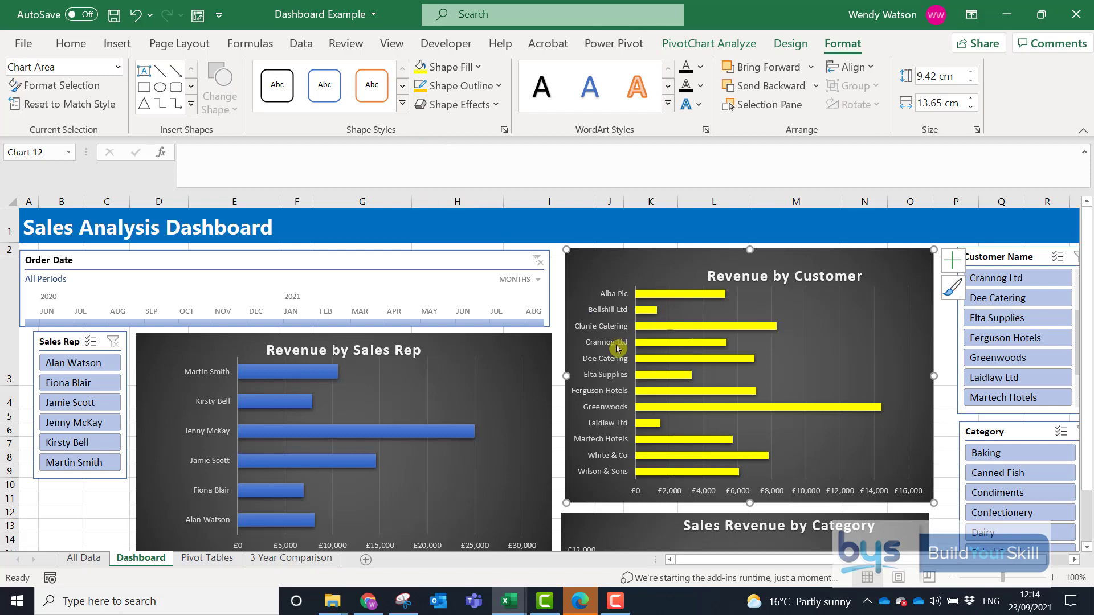
{"action": "scroll", "coordinate": [610, 412], "scroll_direction": "down", "scroll_amount": 8}
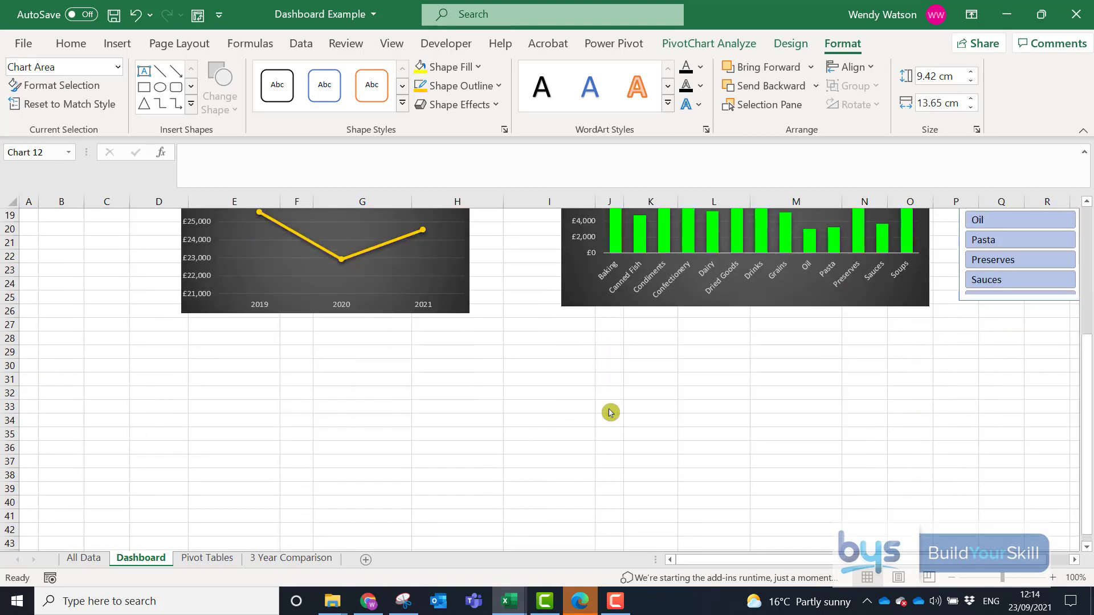
{"action": "scroll", "coordinate": [610, 412], "scroll_direction": "up", "scroll_amount": 8}
{"action": "scroll", "coordinate": [610, 412], "scroll_direction": "down", "scroll_amount": 8}
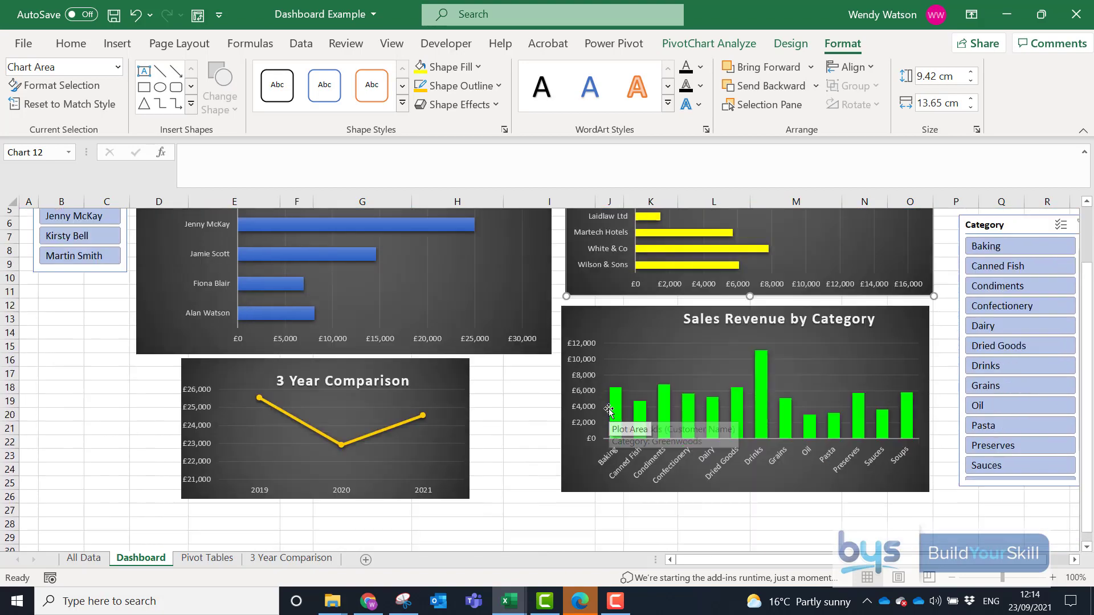
{"action": "scroll", "coordinate": [610, 412], "scroll_direction": "up", "scroll_amount": 8}
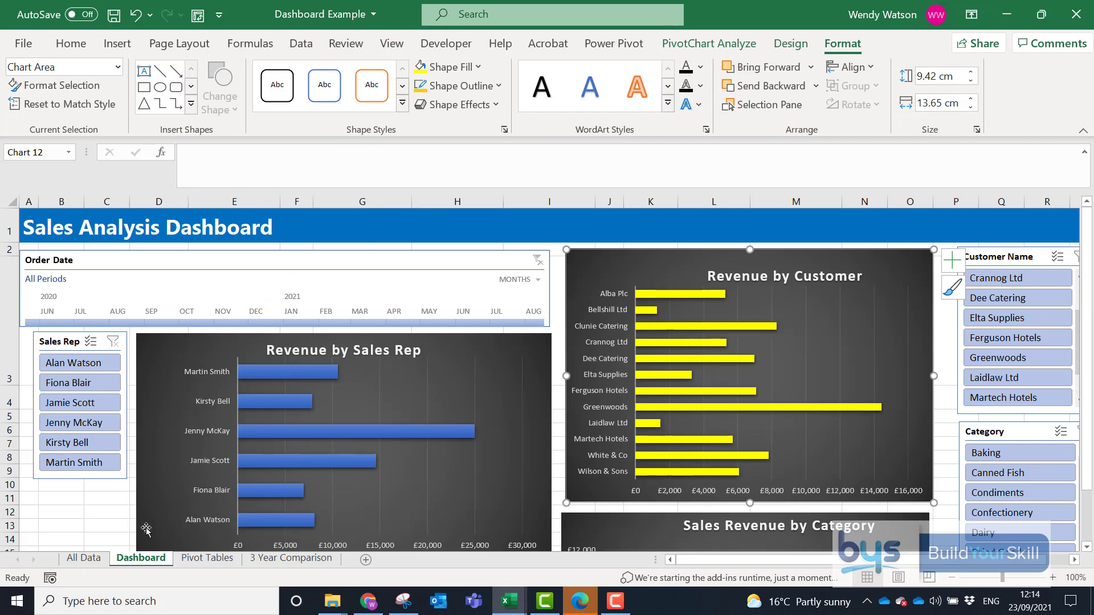
- Hide the gridlines, headings and formula bar on the Dashboard sheet
{"action": "left_click", "coordinate": [74, 529]}
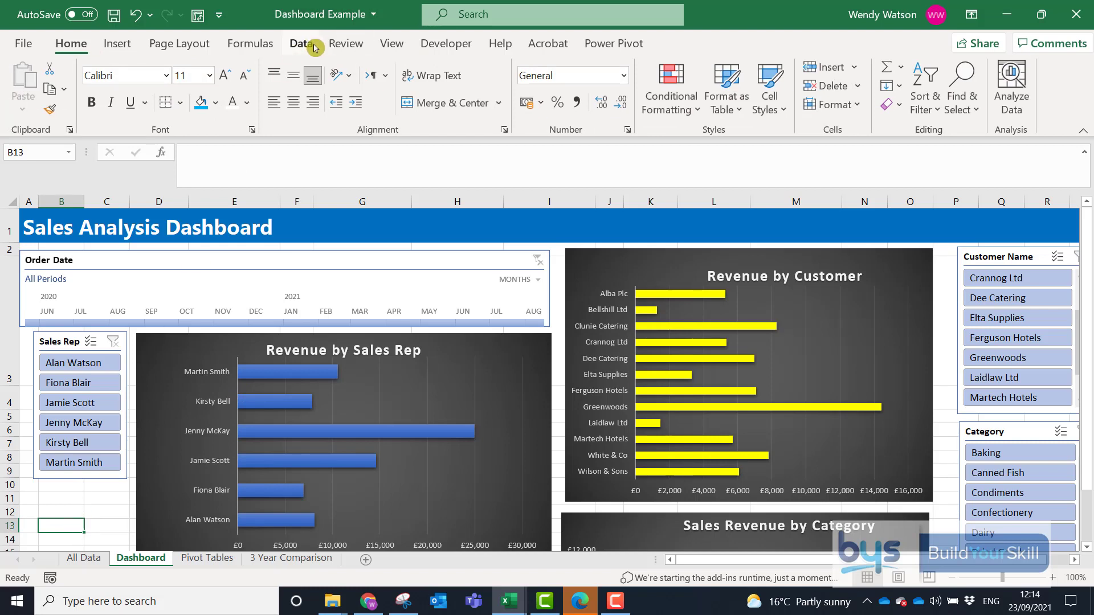
{"action": "left_click", "coordinate": [391, 45]}
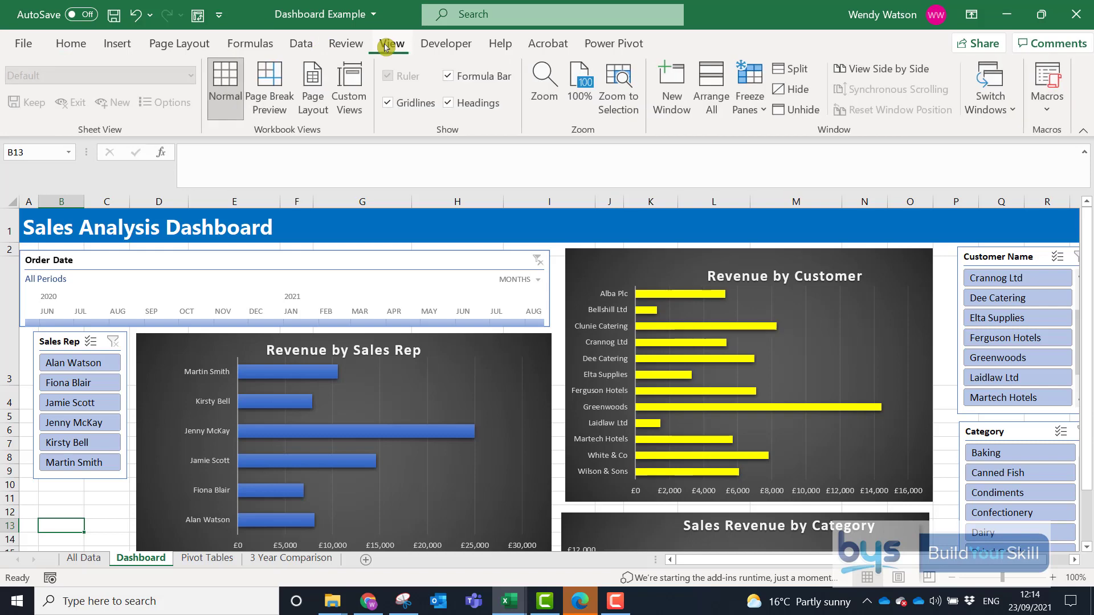
{"action": "left_click", "coordinate": [388, 103]}
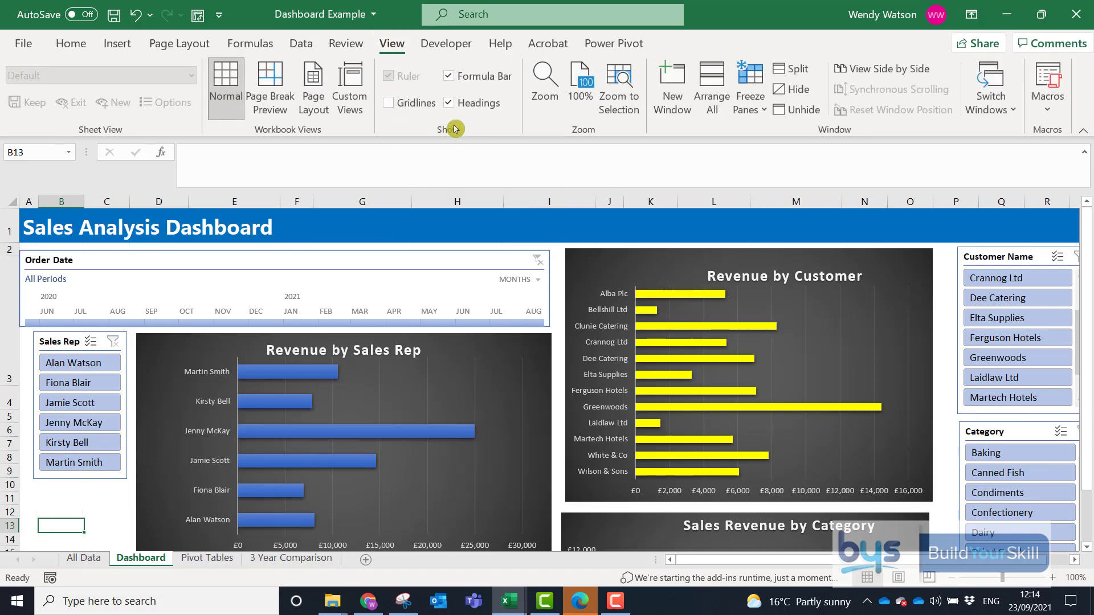
{"action": "left_click", "coordinate": [451, 103]}
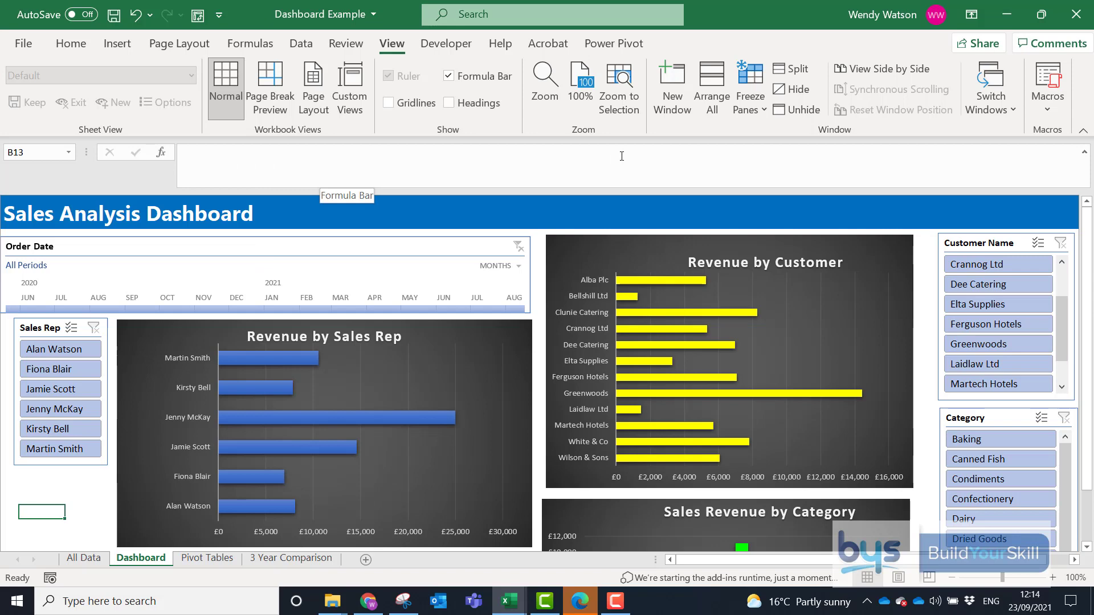
{"action": "left_click", "coordinate": [450, 78]}
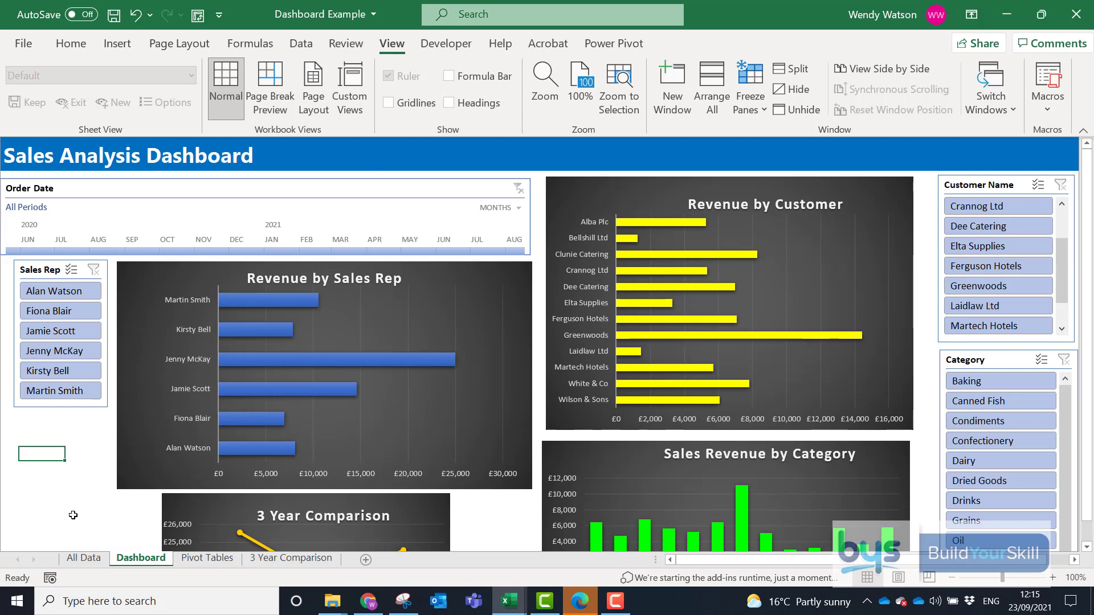
- Set a plain textured blue picture from the Bing Background image category as the Dashboard sheet's background
{"action": "left_click", "coordinate": [174, 43]}
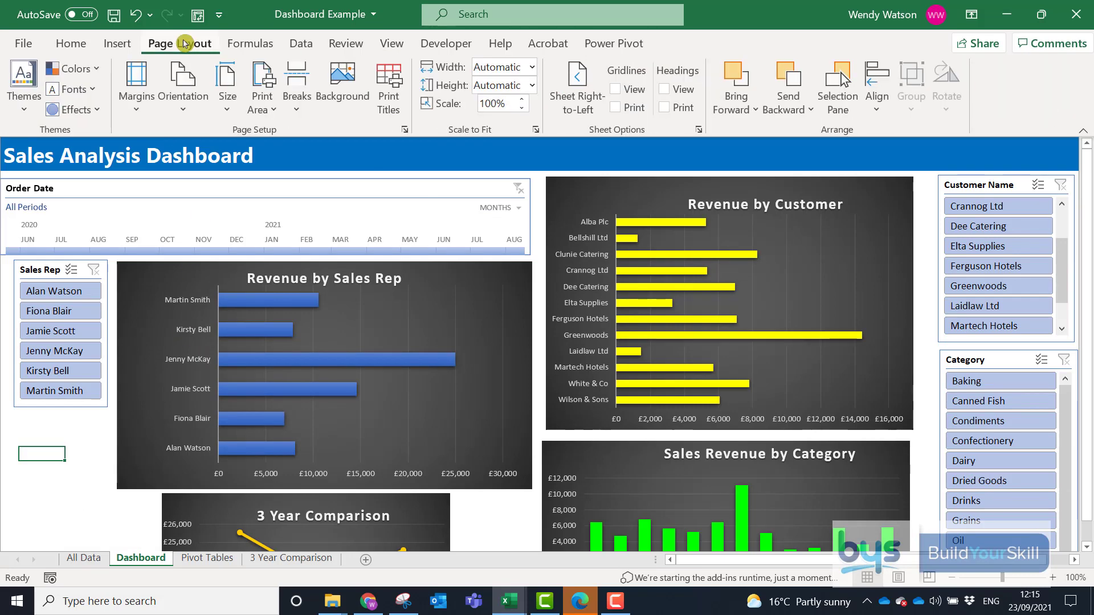
{"action": "left_click", "coordinate": [345, 78]}
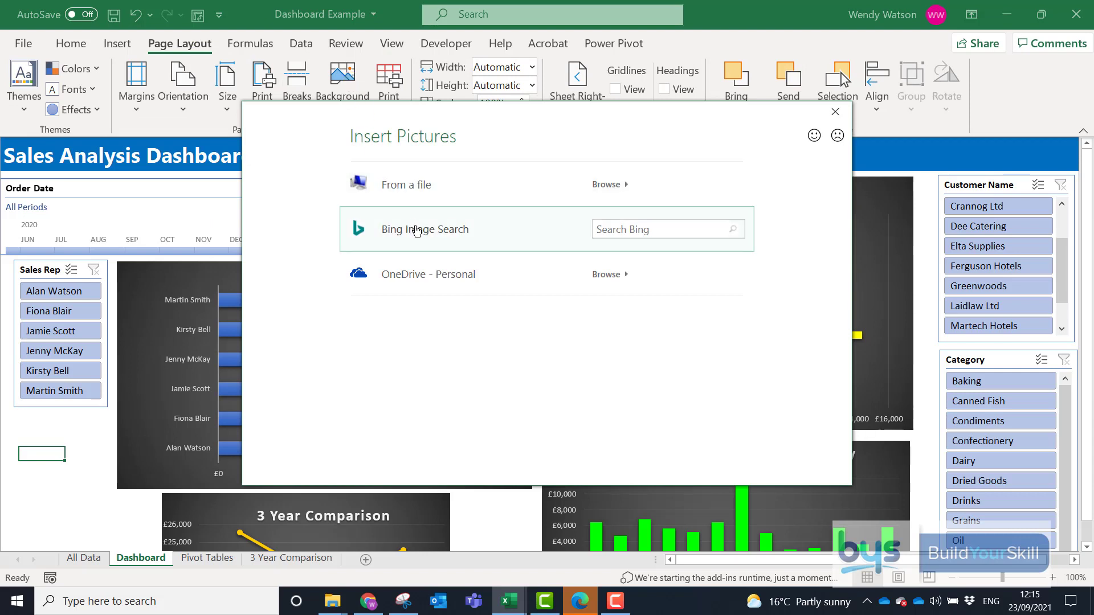
{"action": "left_click", "coordinate": [417, 230]}
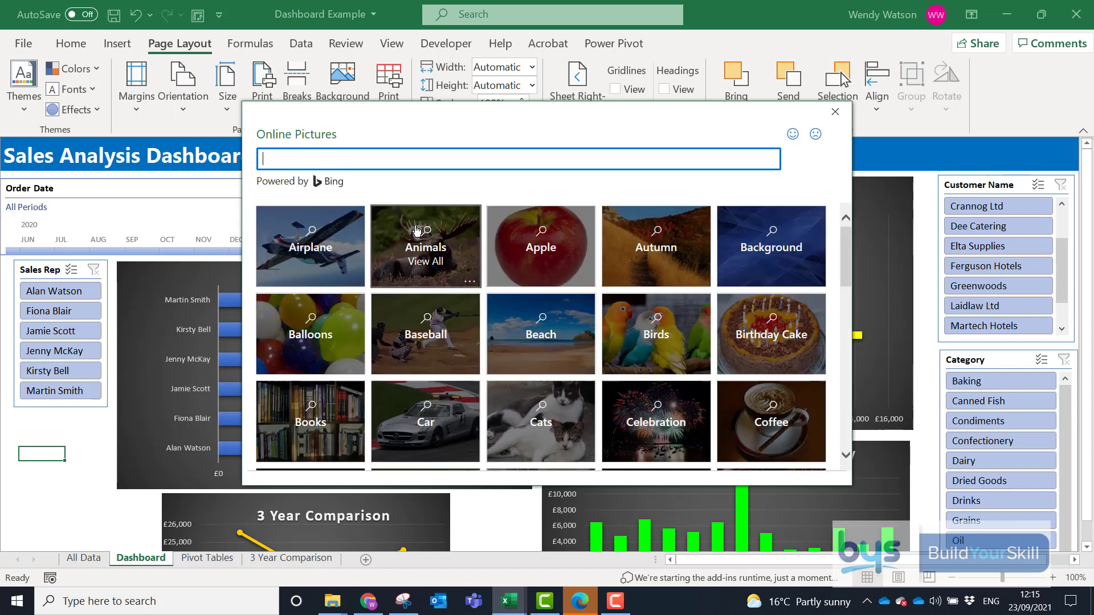
{"action": "left_click", "coordinate": [757, 258]}
{"action": "scroll", "coordinate": [556, 392], "scroll_direction": "down", "scroll_amount": 3}
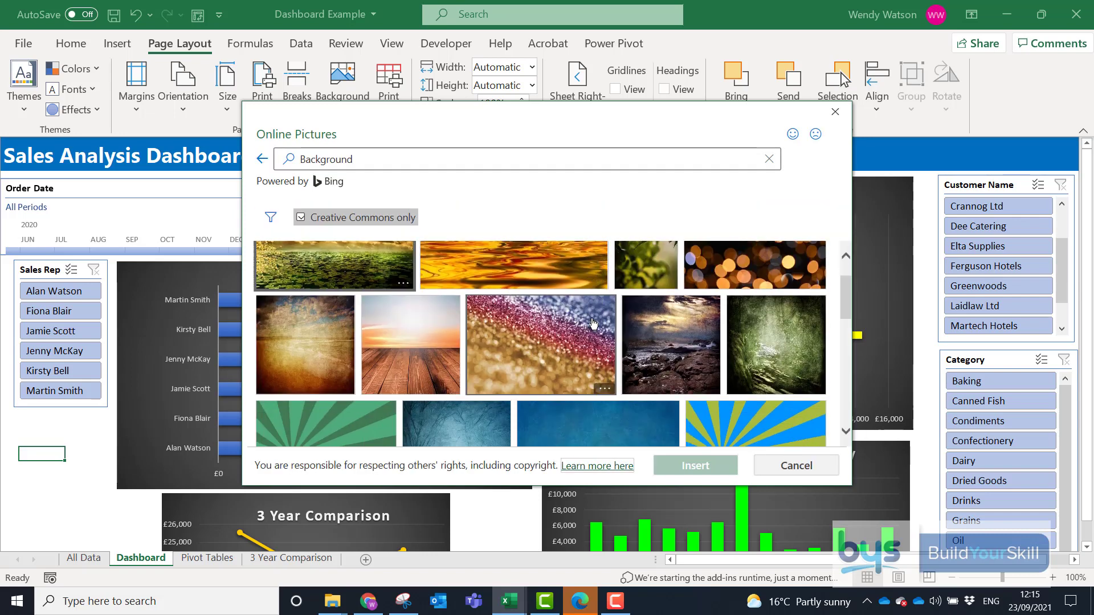
{"action": "left_click", "coordinate": [556, 392]}
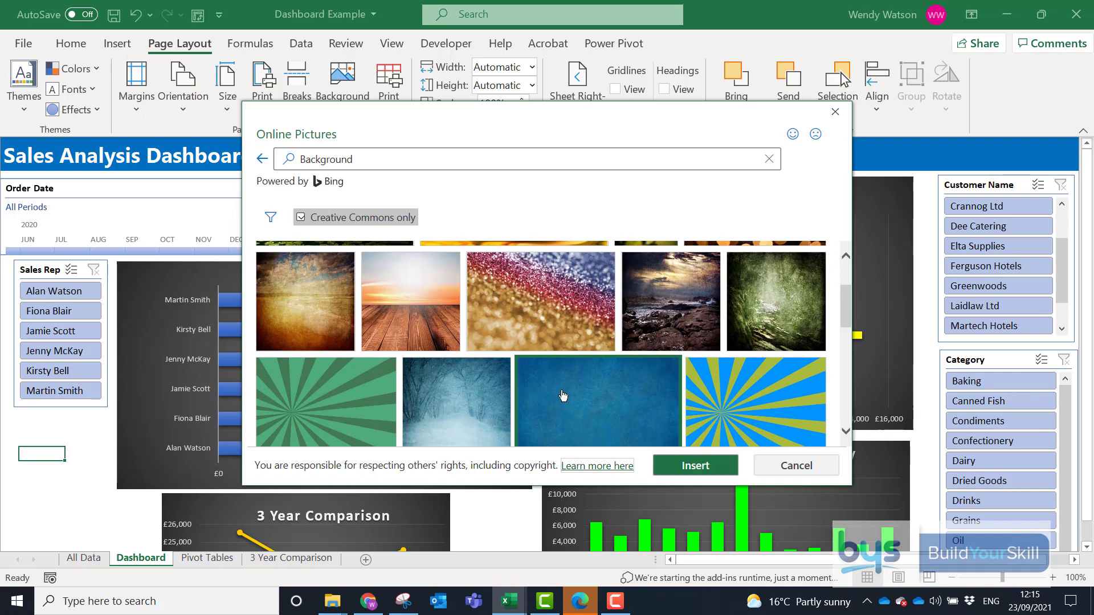
{"action": "left_click", "coordinate": [708, 469]}
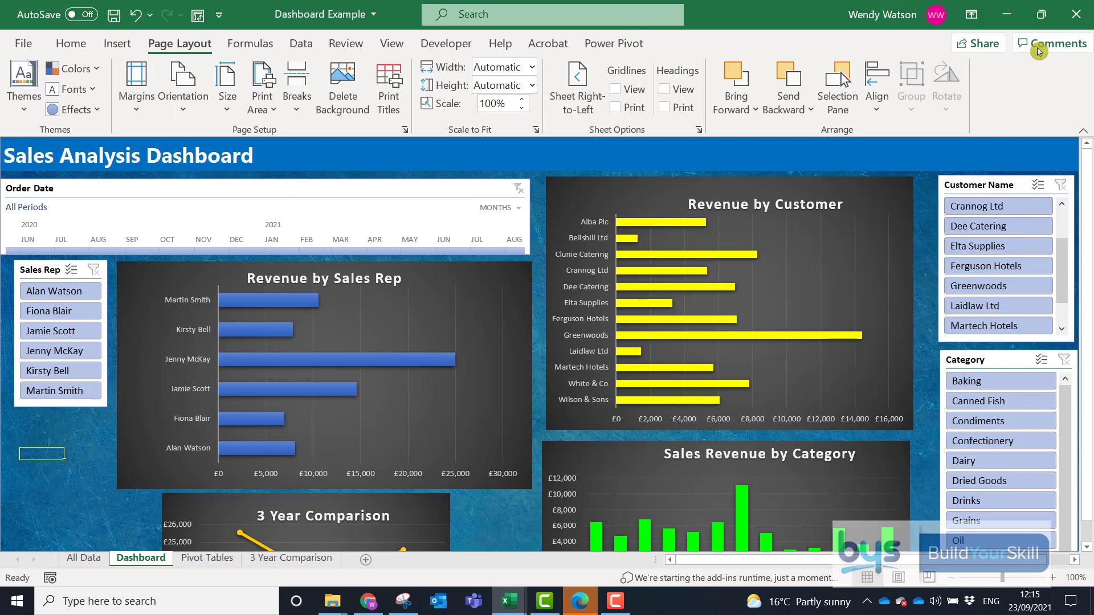
- Auto-hide the ribbon to give the dashboard more room on screen
{"action": "left_click", "coordinate": [972, 17]}
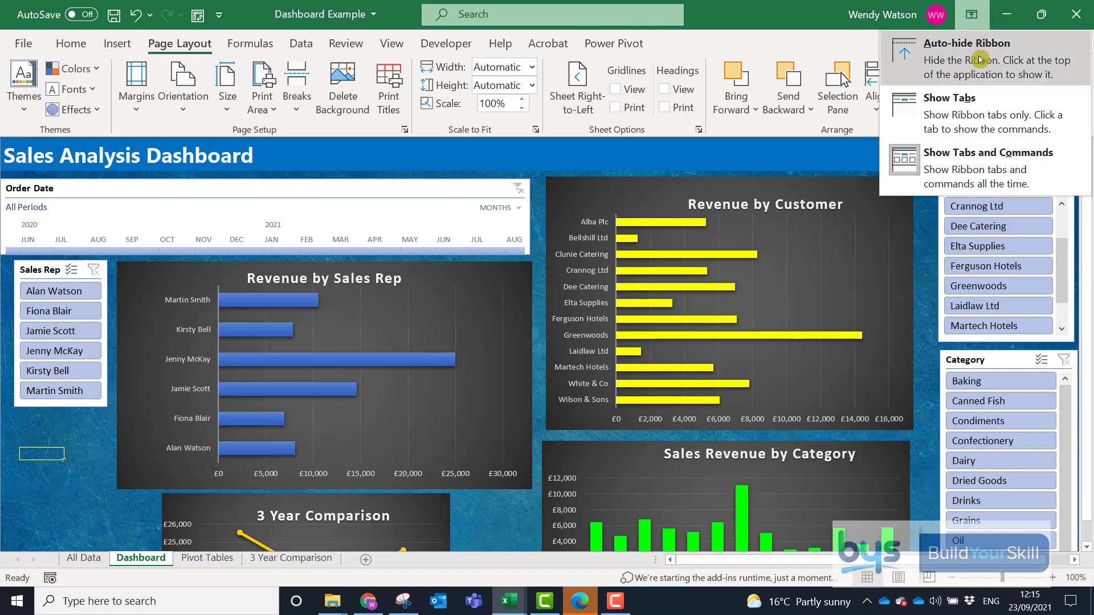
{"action": "left_click", "coordinate": [978, 60]}
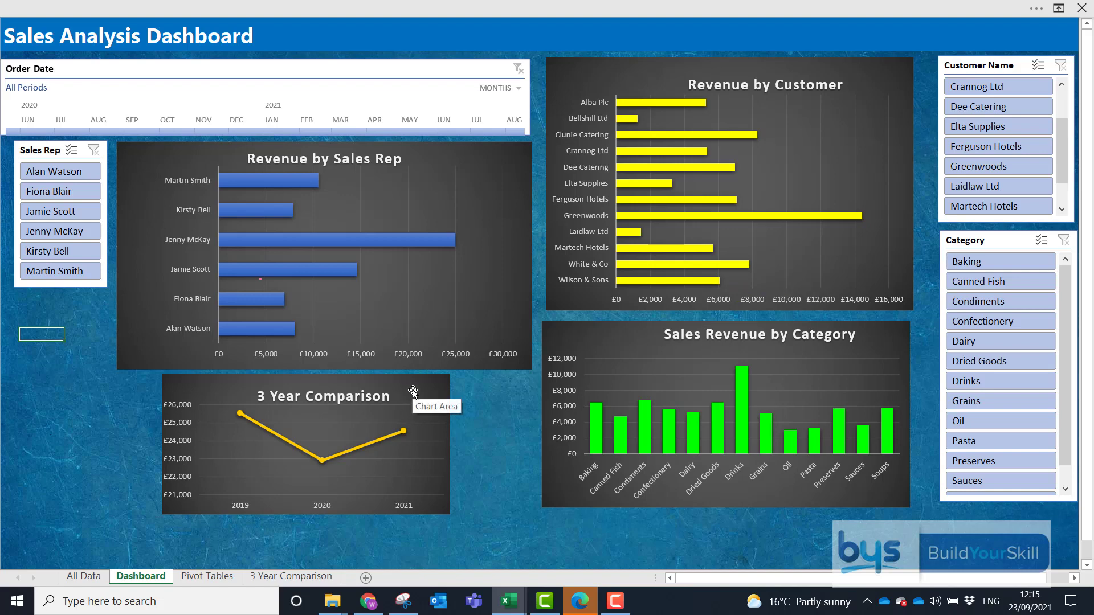
- Space out the 3 Year Comparison, Revenue by Sales Rep, Revenue by Customer and Sales Revenue by Category charts by nudging each slightly lower
{"action": "mouse_move", "coordinate": [413, 392]}
{"action": "left_mouse_down"}
{"action": "mouse_move", "coordinate": [379, 414]}
{"action": "mouse_move", "coordinate": [430, 396]}
{"action": "mouse_move", "coordinate": [377, 417]}
{"action": "mouse_move", "coordinate": [418, 392]}
{"action": "mouse_move", "coordinate": [435, 399]}
{"action": "mouse_move", "coordinate": [418, 374]}
{"action": "mouse_move", "coordinate": [418, 403]}
{"action": "left_mouse_up"}
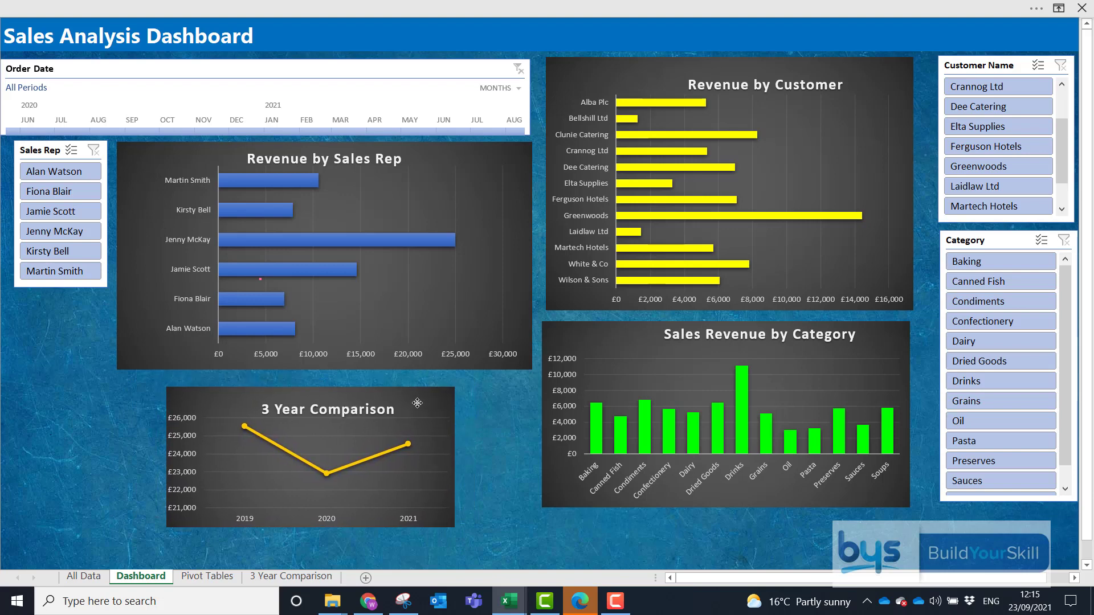
{"action": "left_click_drag", "start_coordinate": [445, 167], "coordinate": [439, 180]}
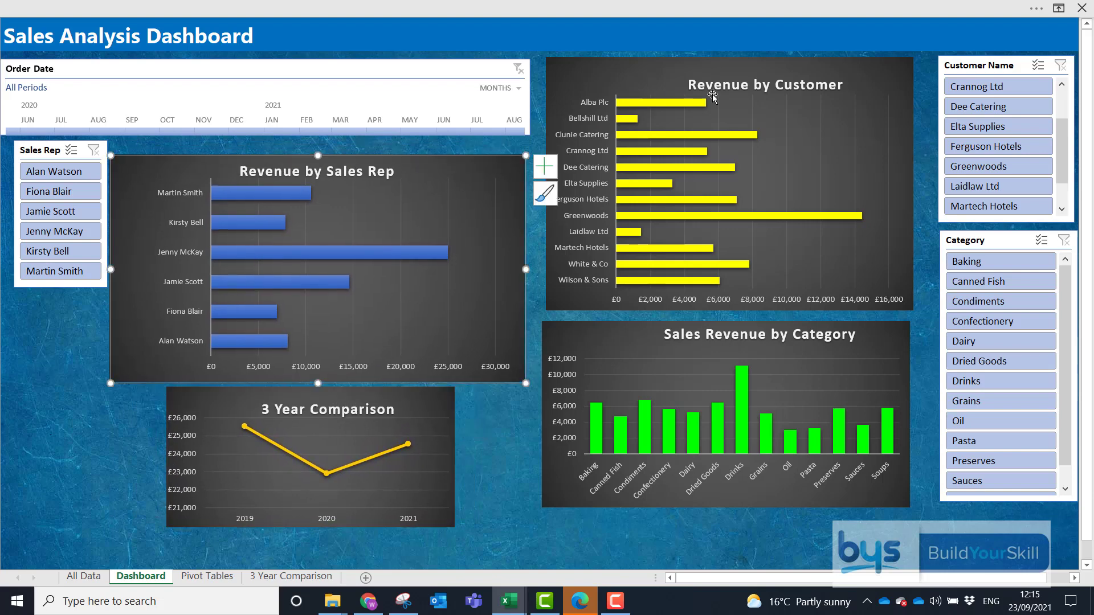
{"action": "left_click_drag", "start_coordinate": [877, 73], "coordinate": [872, 76]}
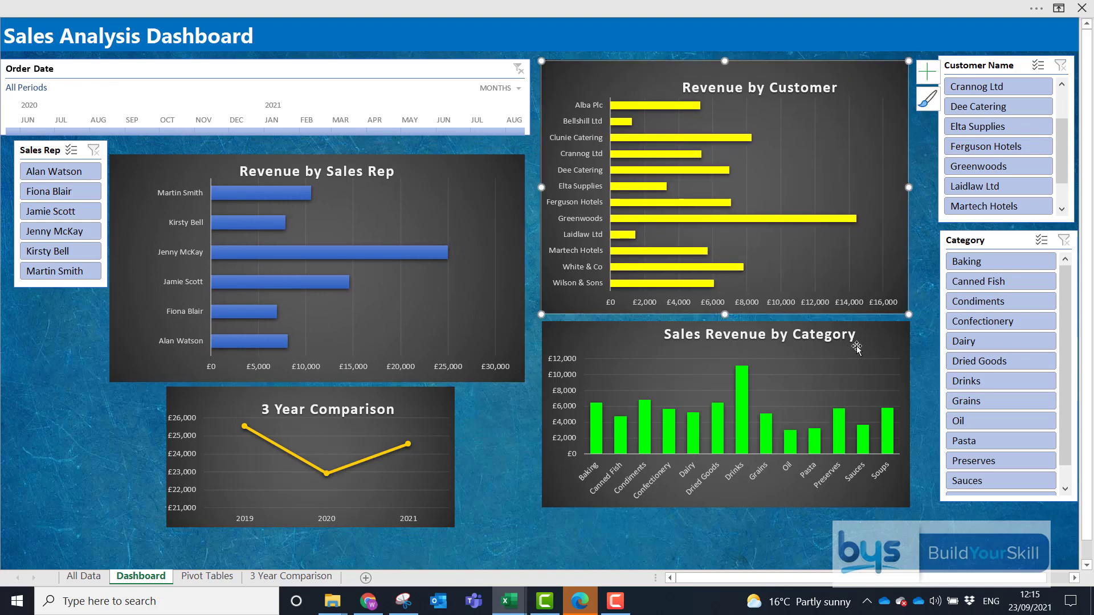
{"action": "left_click_drag", "start_coordinate": [874, 347], "coordinate": [869, 354]}
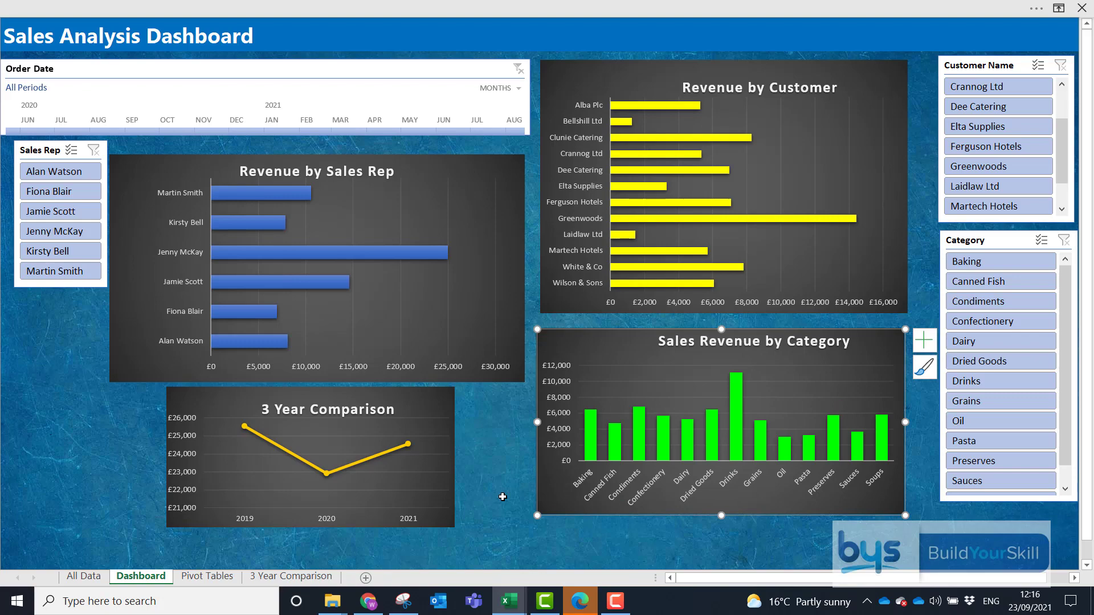